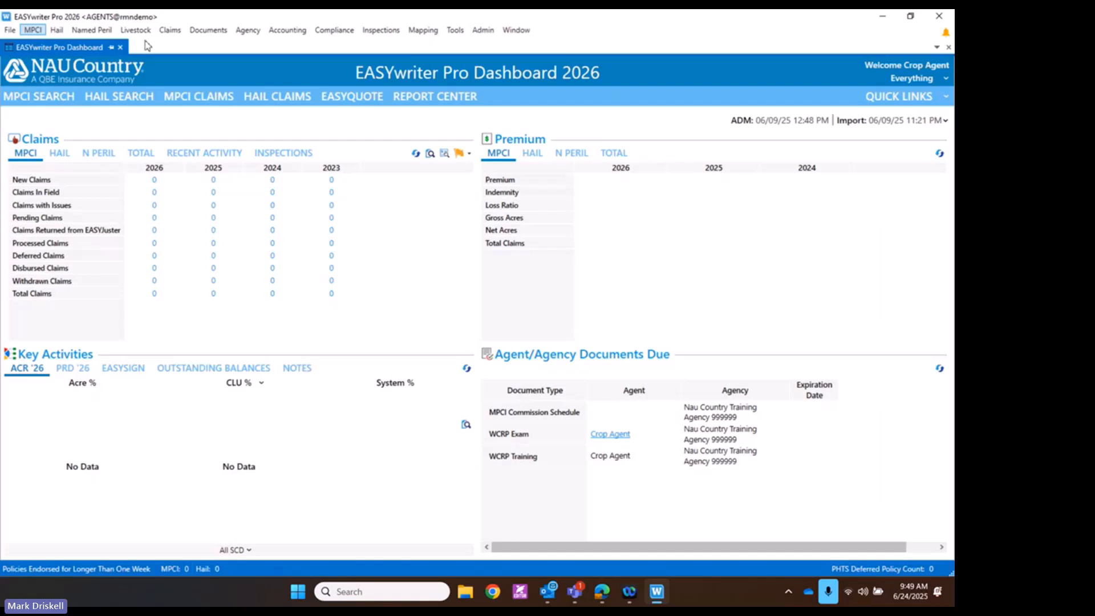
Launch EASYquote 4 from the MPCI menu in EASYwriter Pro 2026
click(32, 29)
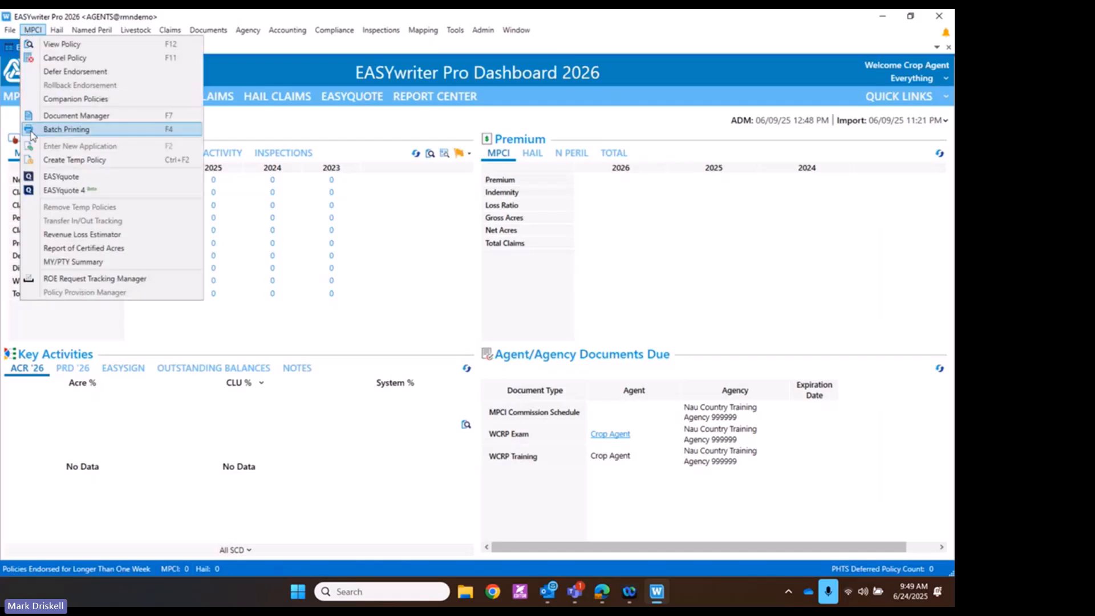
click(46, 192)
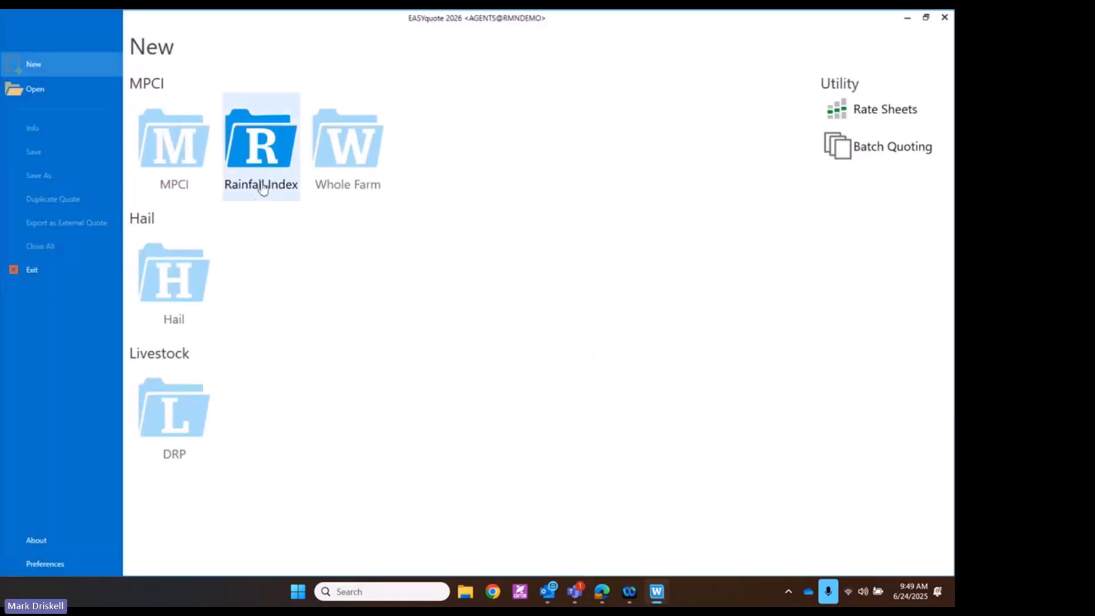
Start a new Rainfall Index quote from the MPCI tiles on the New page
click(259, 153)
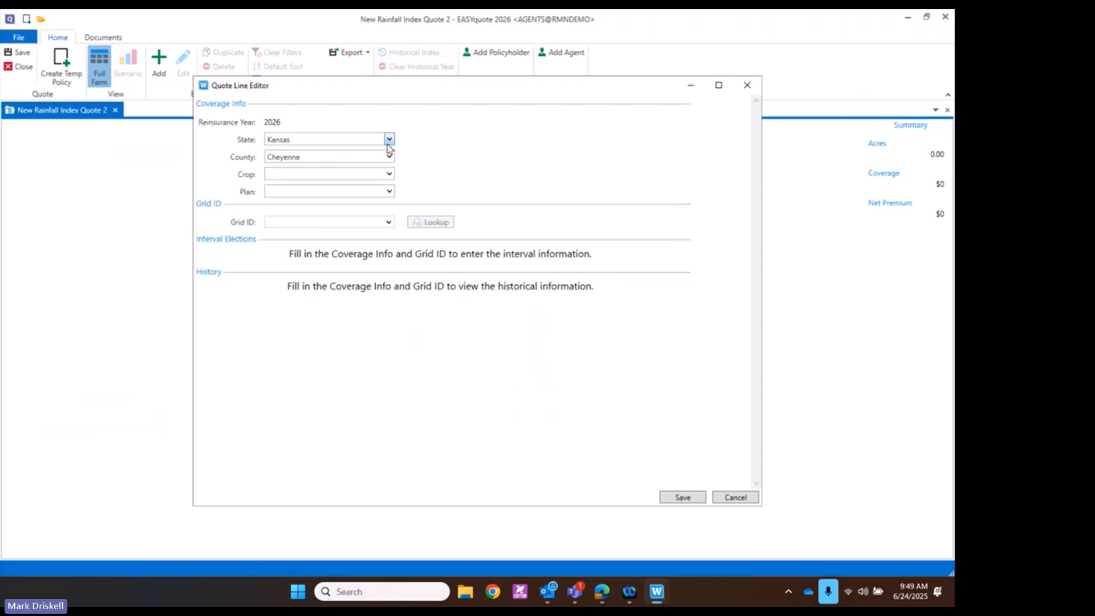
Confirm Kansas as the state and Cheyenne as the county on the quote line
click(389, 157)
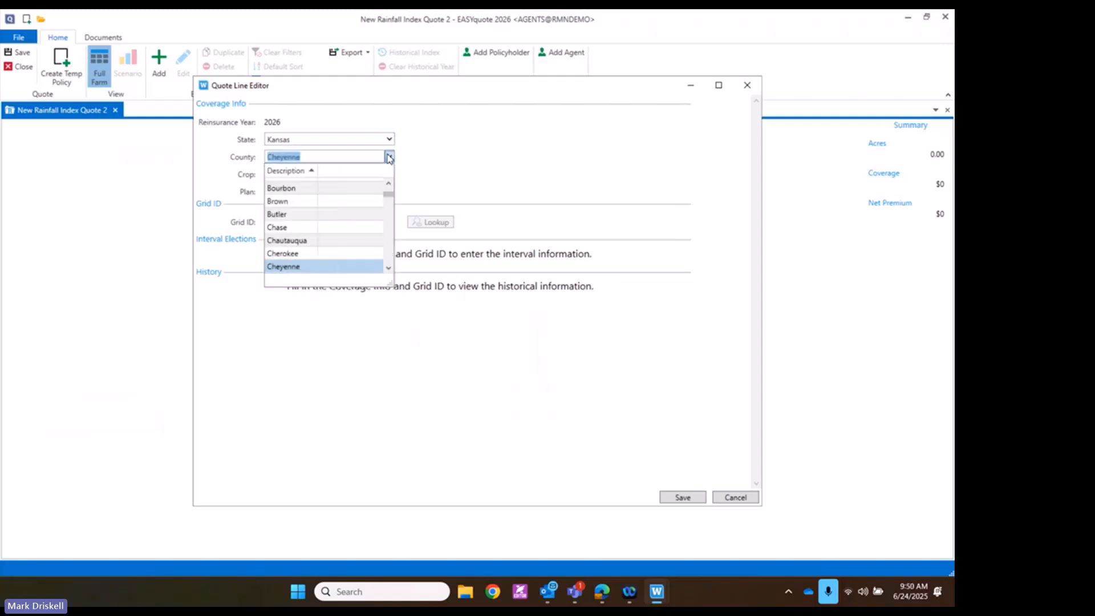
click(389, 140)
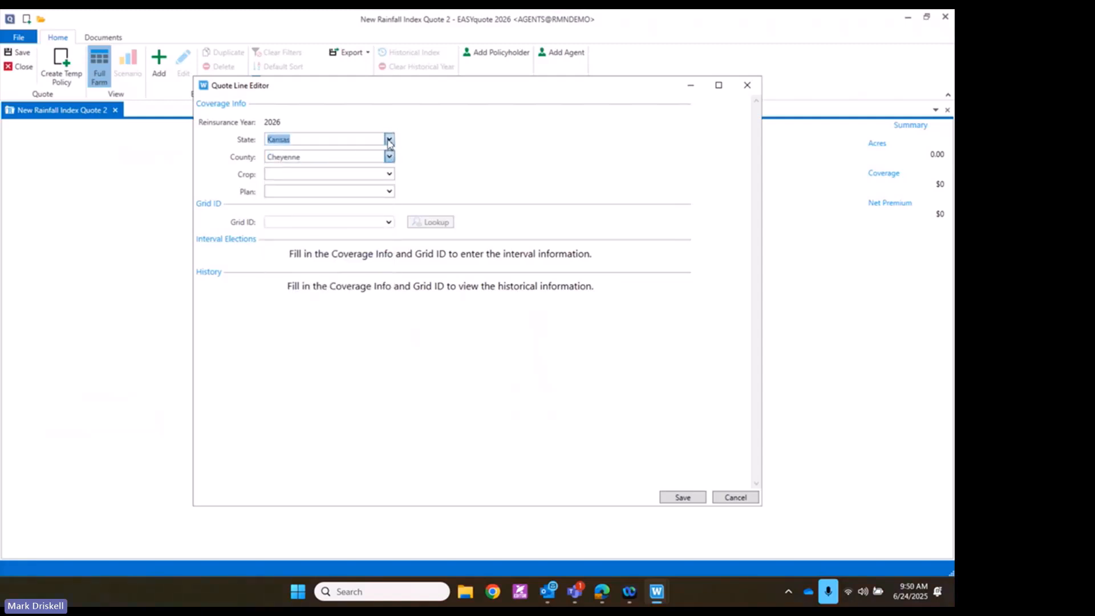
click(389, 141)
click(389, 141)
click(389, 158)
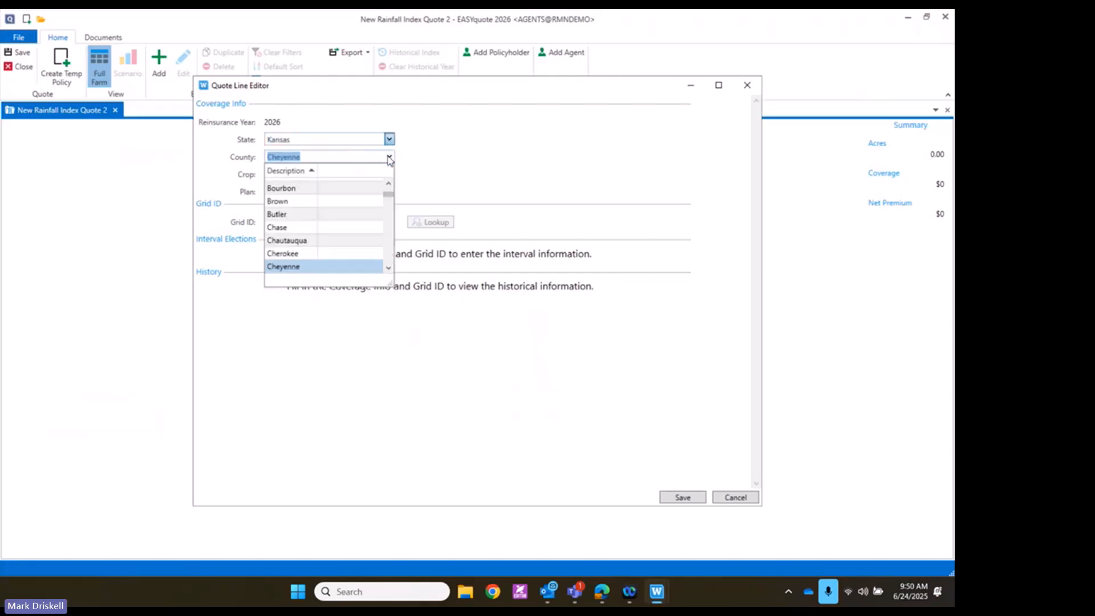
click(295, 267)
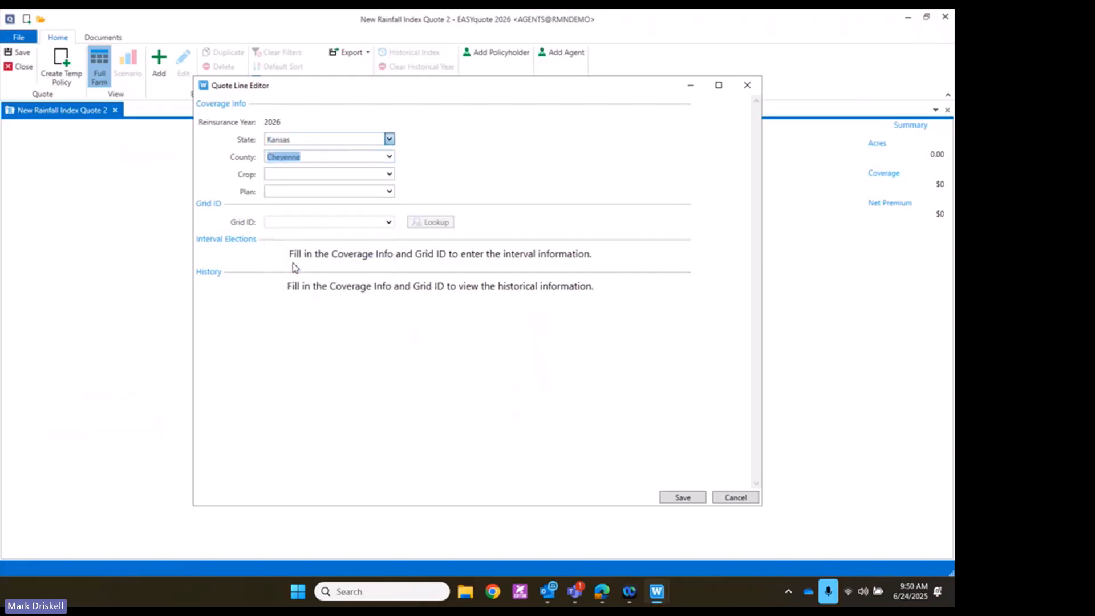
Set the quote line's crop to 0332 Annual Forage
click(389, 174)
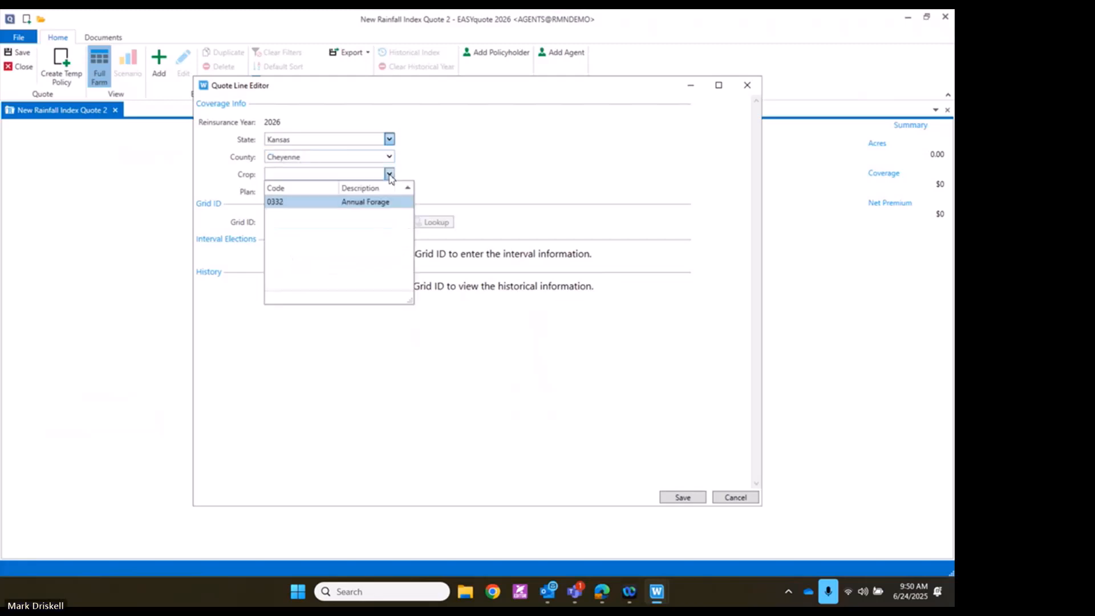
click(317, 204)
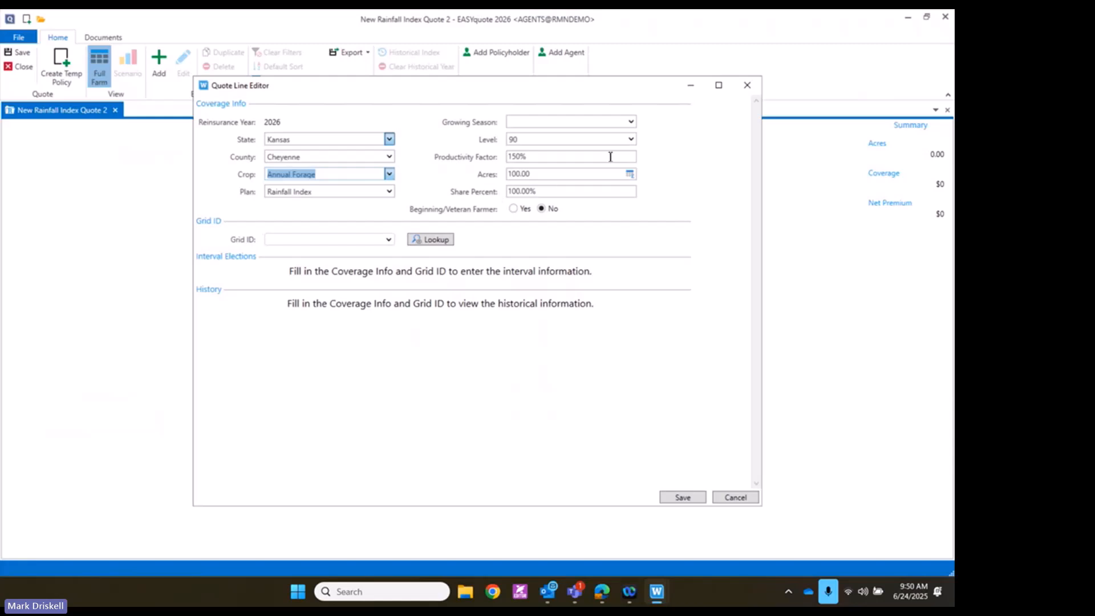
click(632, 123)
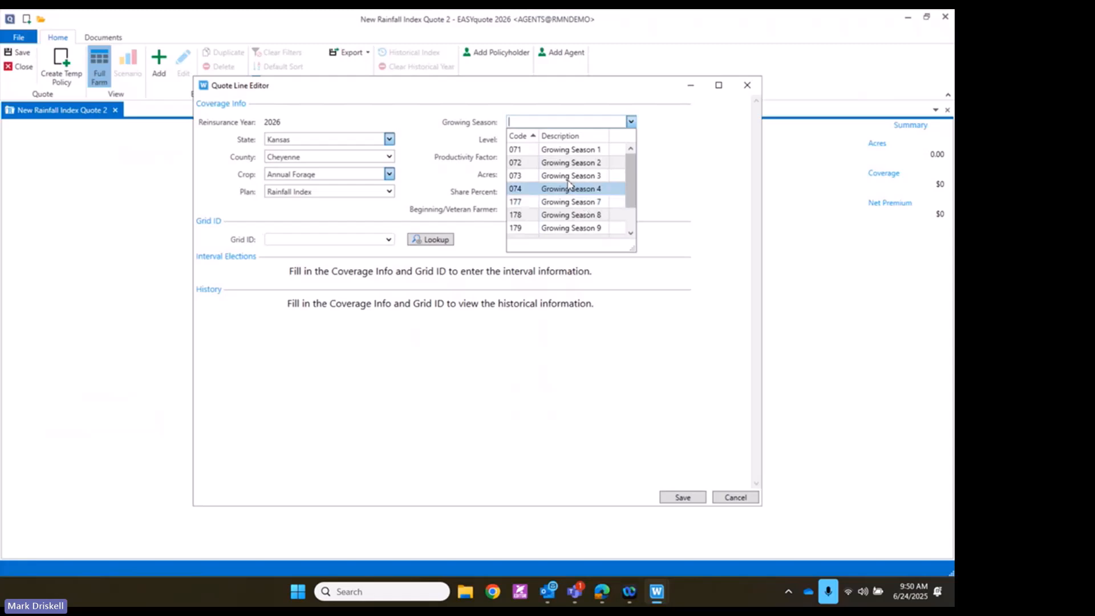
Choose 071 Growing Season 1 for the Annual Forage line and review the Grid ID list
click(559, 153)
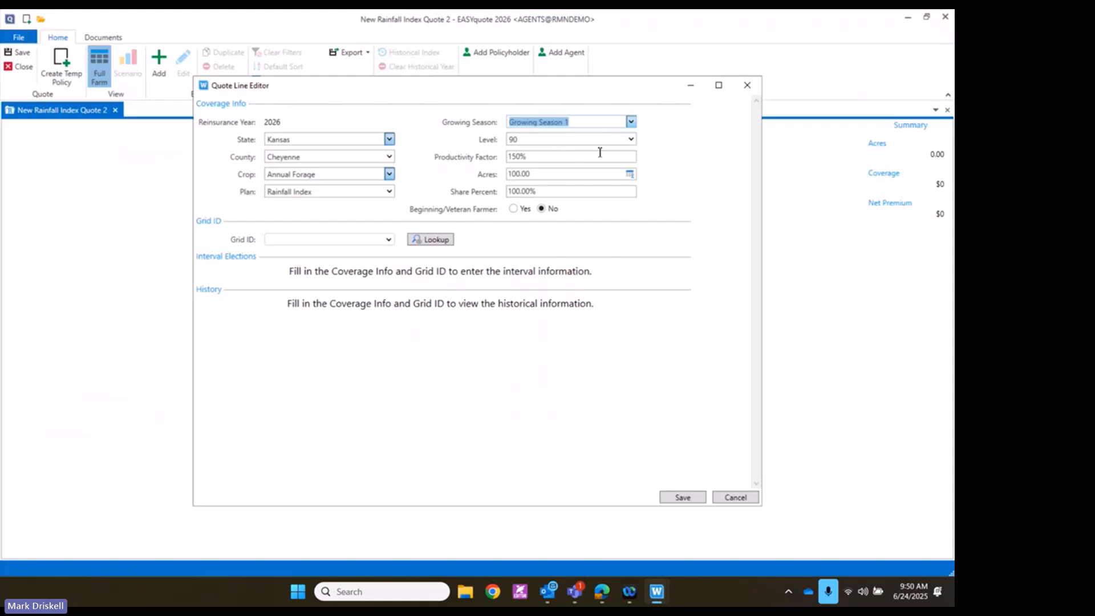
mouse_move(568, 156)
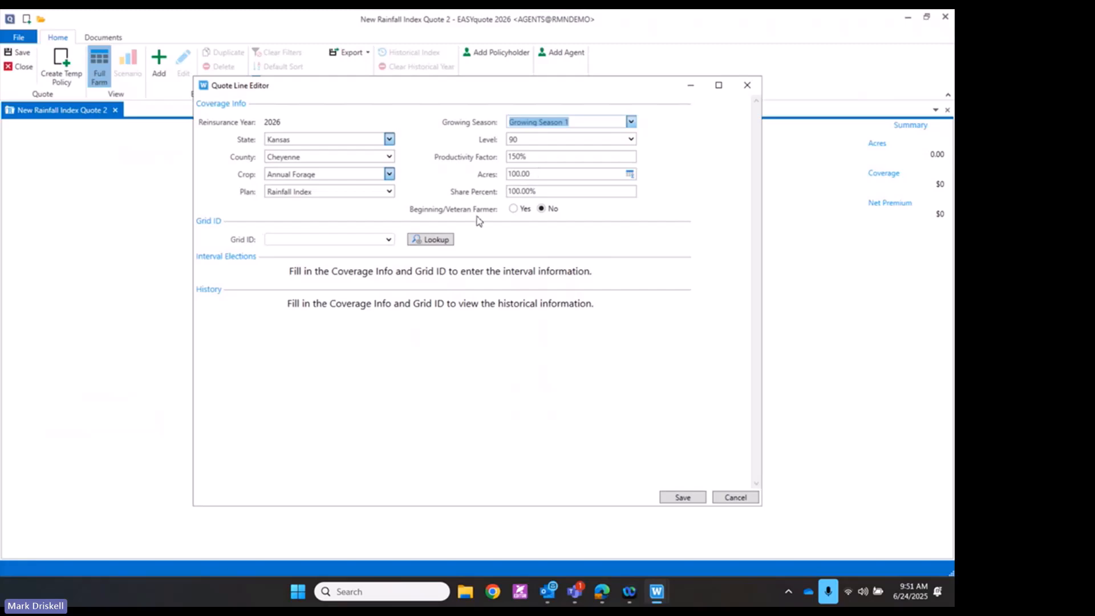
click(389, 241)
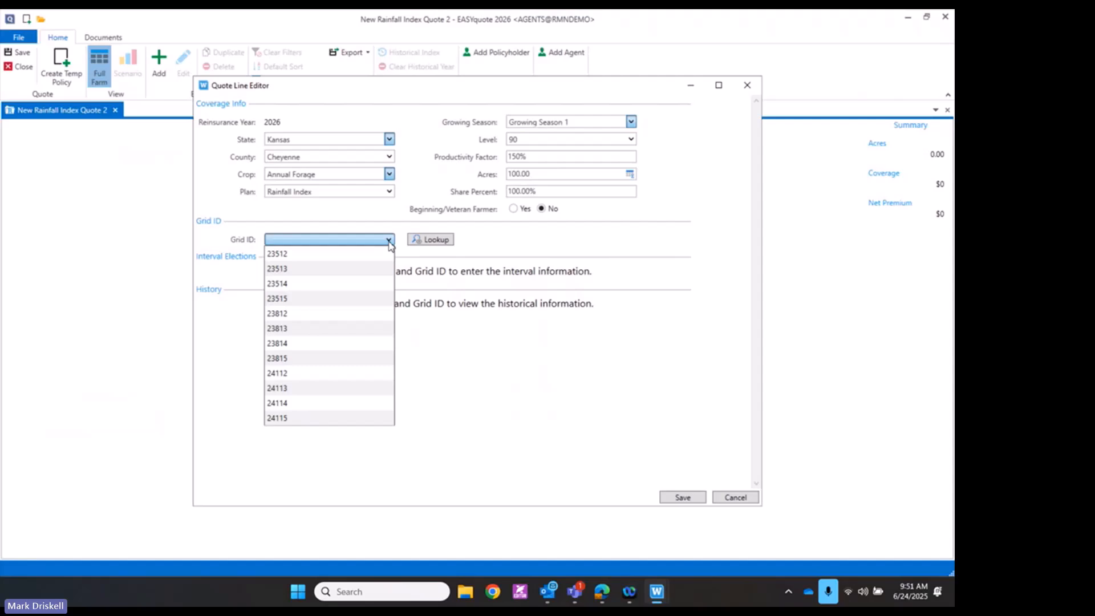
click(427, 244)
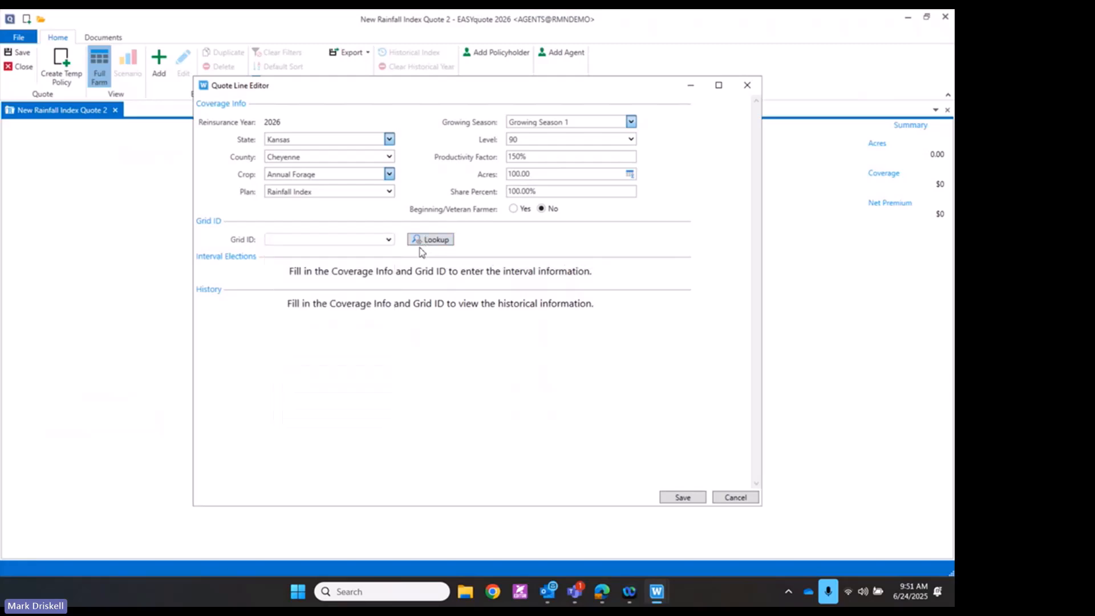
Open the Rainfall Grid Locator map, keep FTF as search type, and ready the Select Grid pin
click(423, 243)
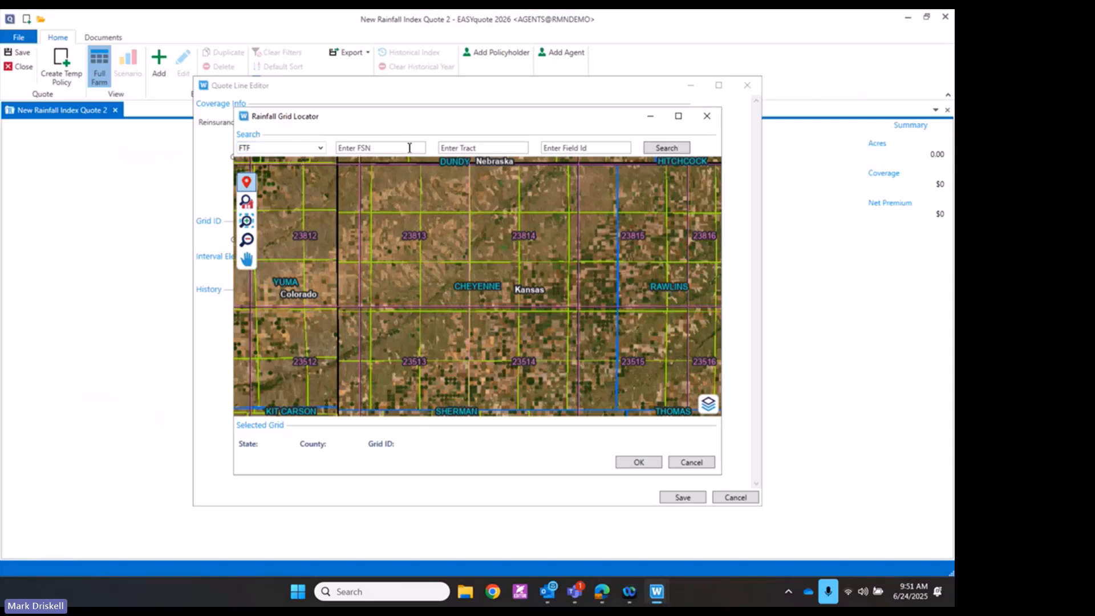
click(321, 148)
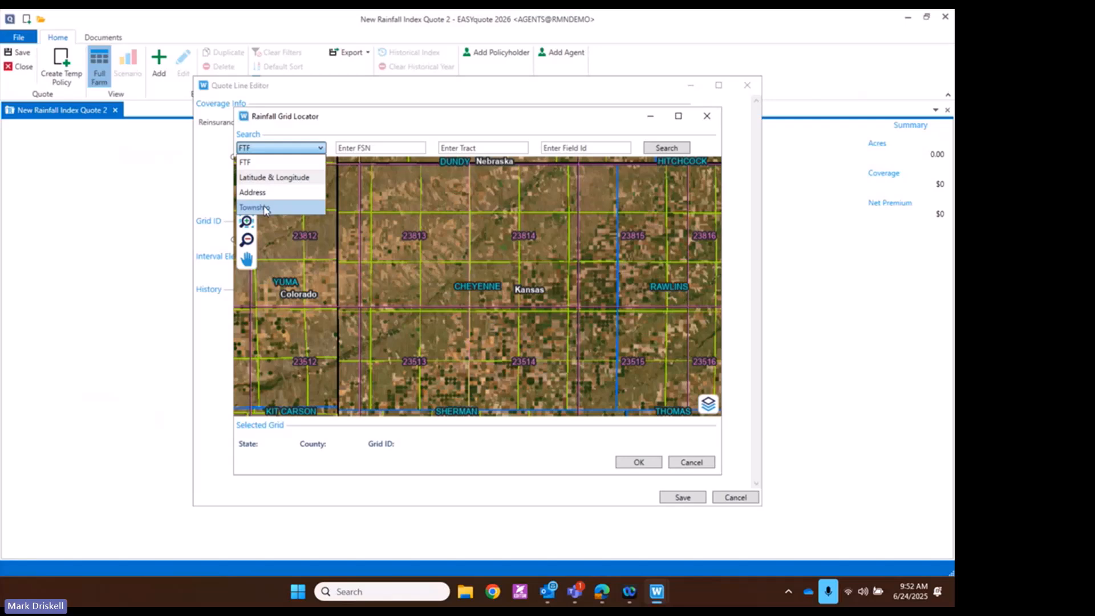
click(273, 244)
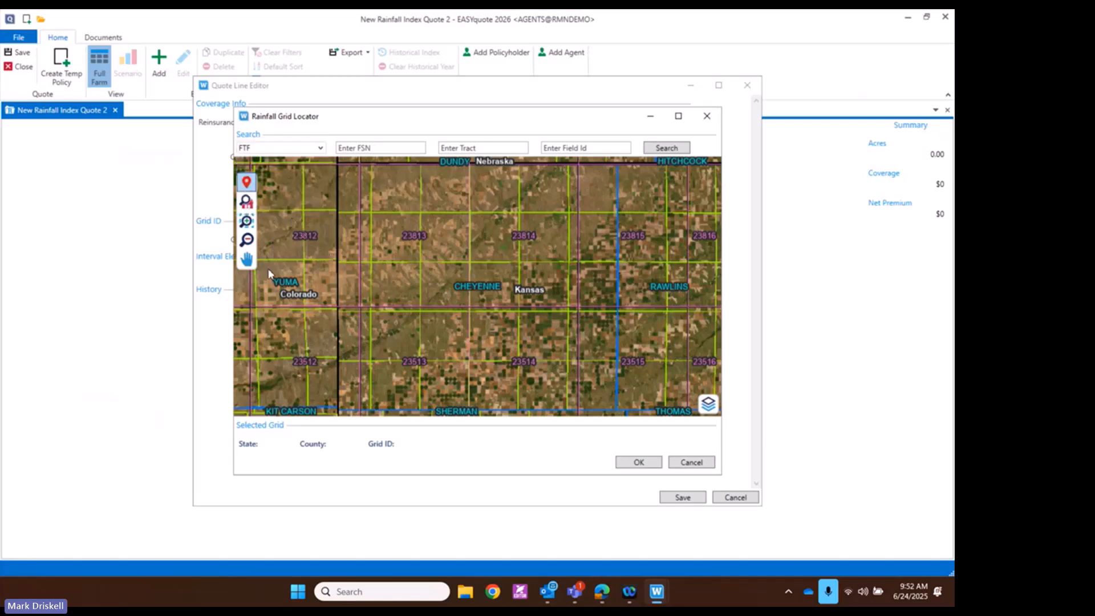
click(245, 183)
Zoom the map in east of St. Francis and pin grid 23814 in Cheyenne County
click(247, 261)
mouse_move(402, 250)
mouse_down()
mouse_move(353, 266)
mouse_move(404, 246)
mouse_up()
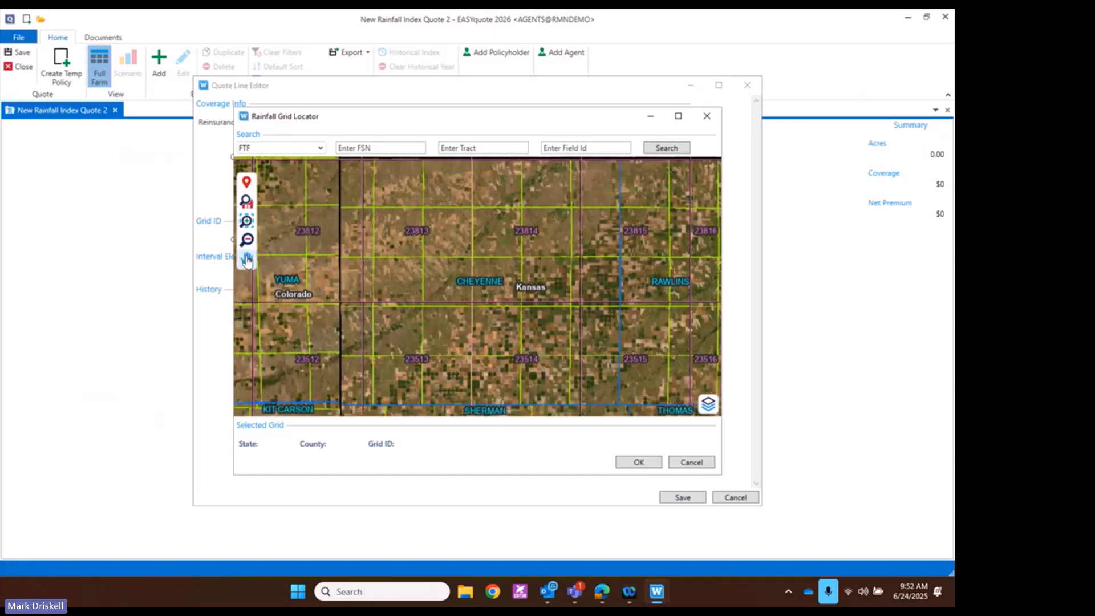
click(245, 221)
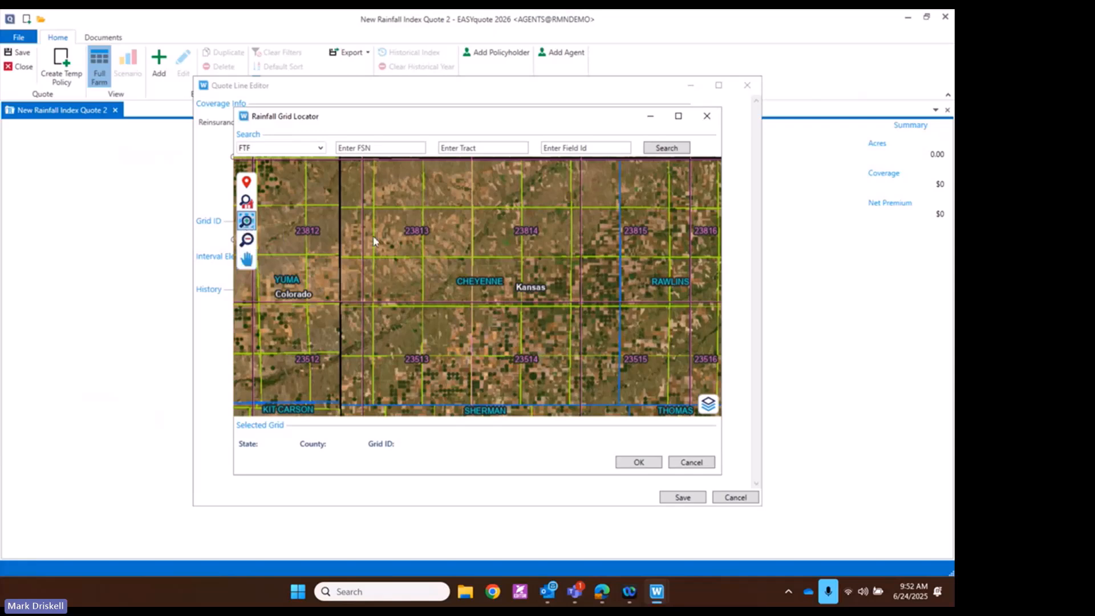
click(471, 268)
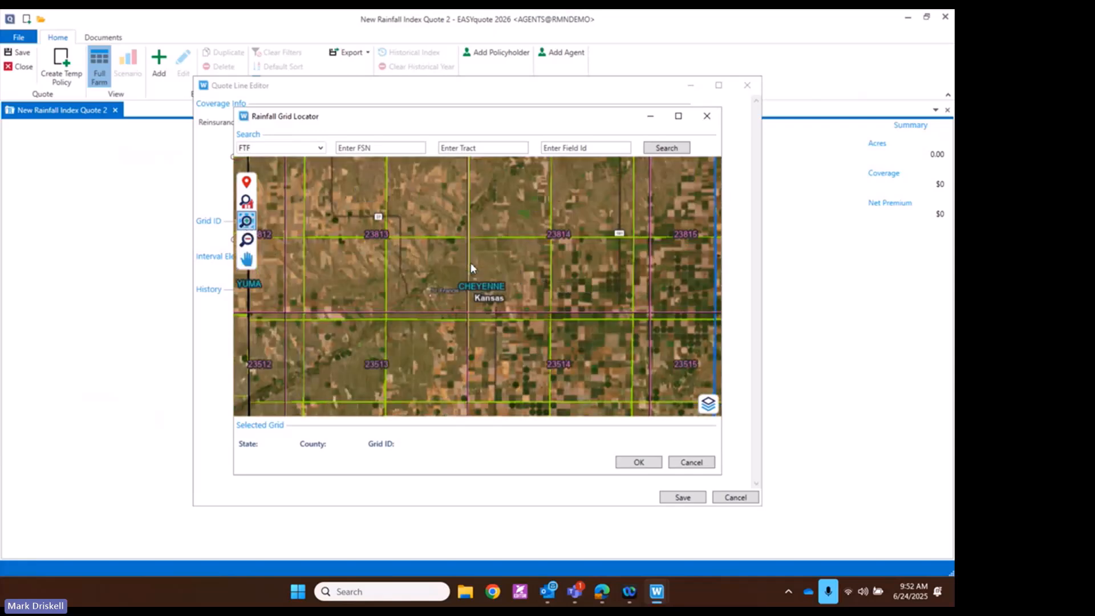
click(471, 267)
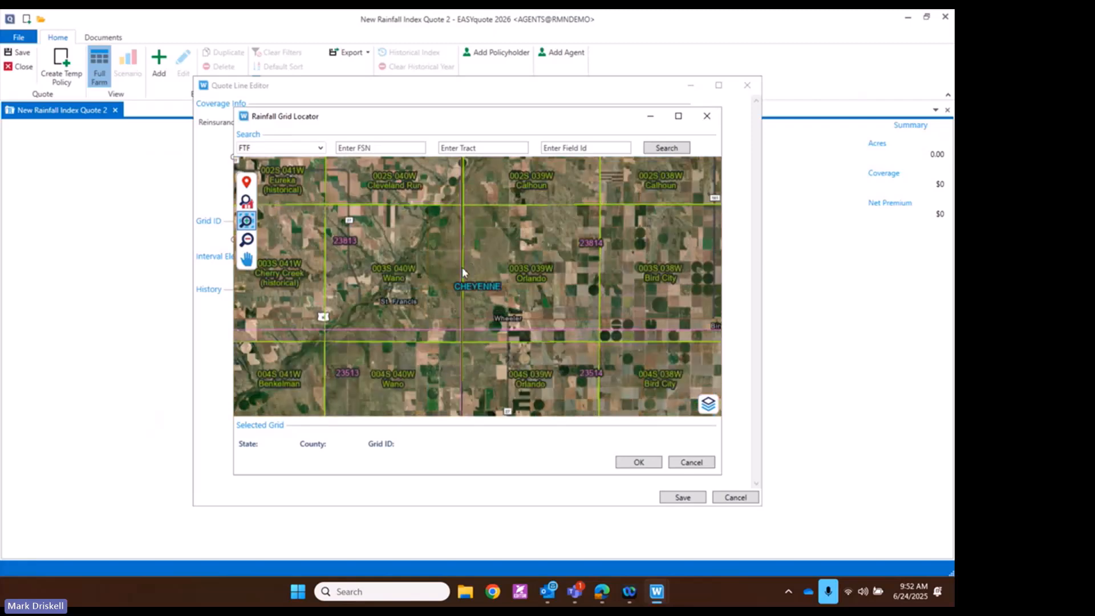
click(440, 268)
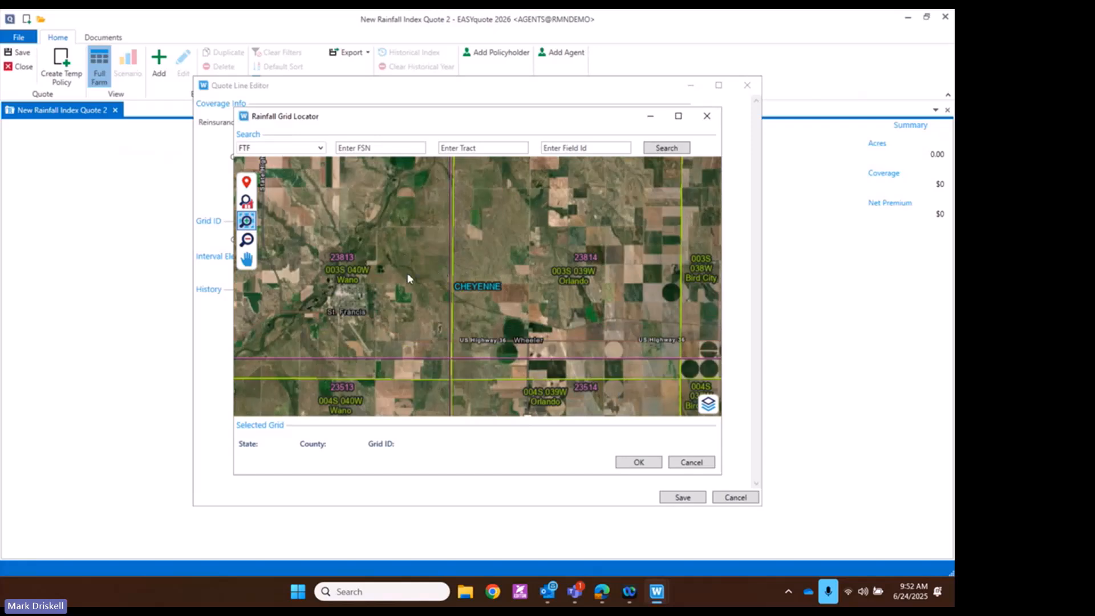
click(406, 294)
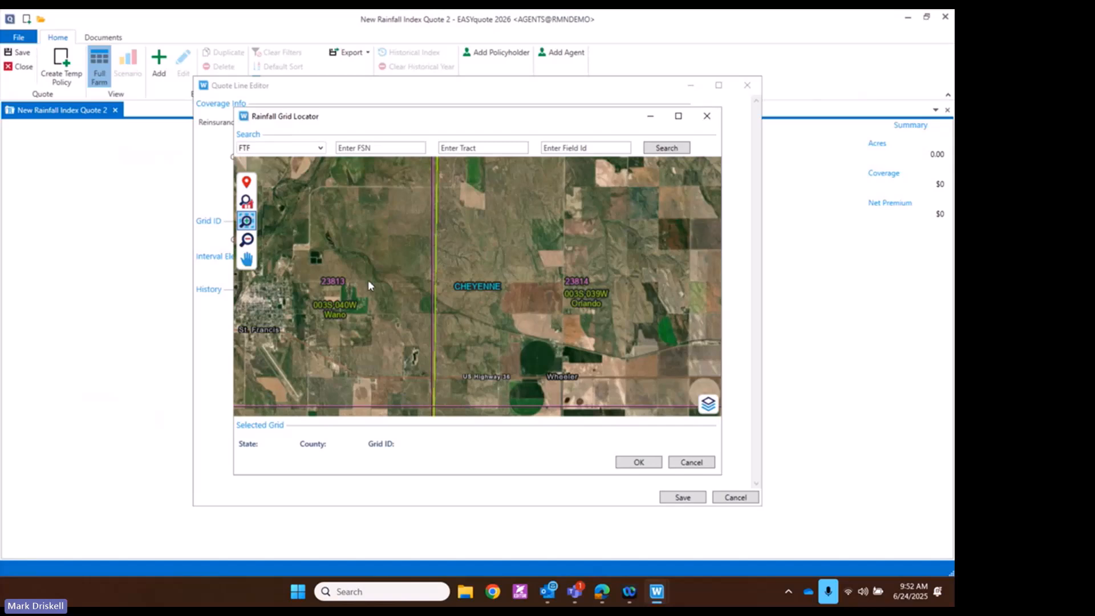
click(246, 182)
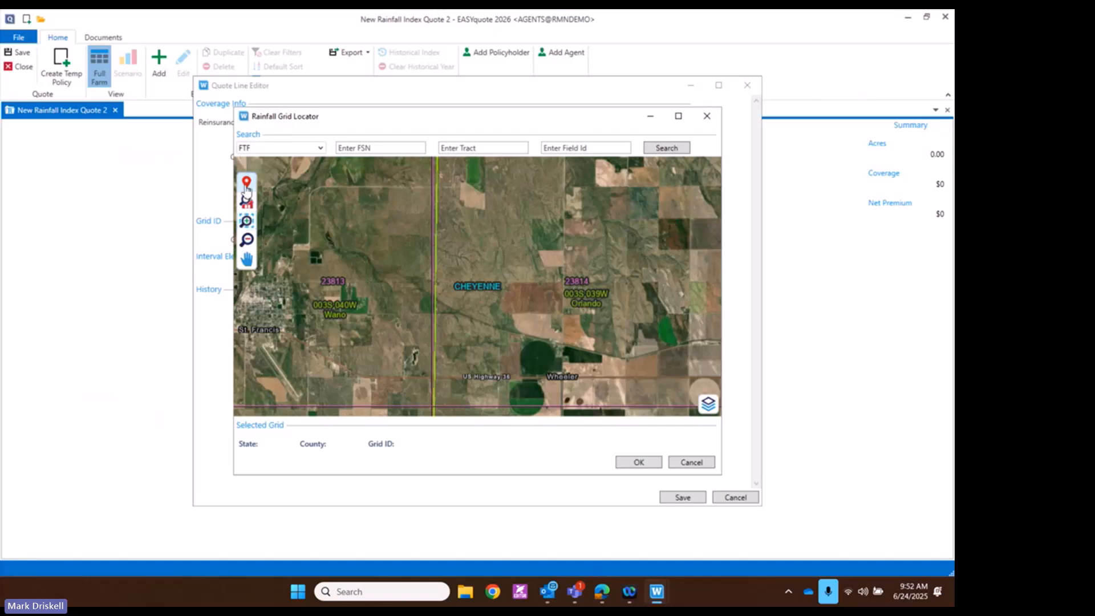
click(517, 355)
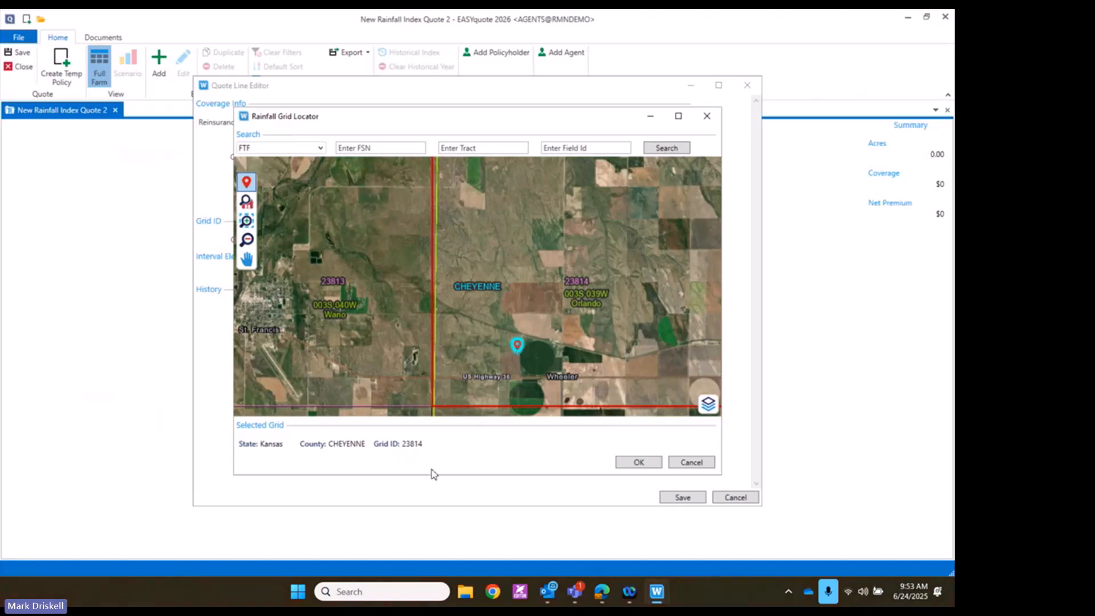
Confirm grid 23814 in the locator so it fills the quote line's Grid ID
click(628, 467)
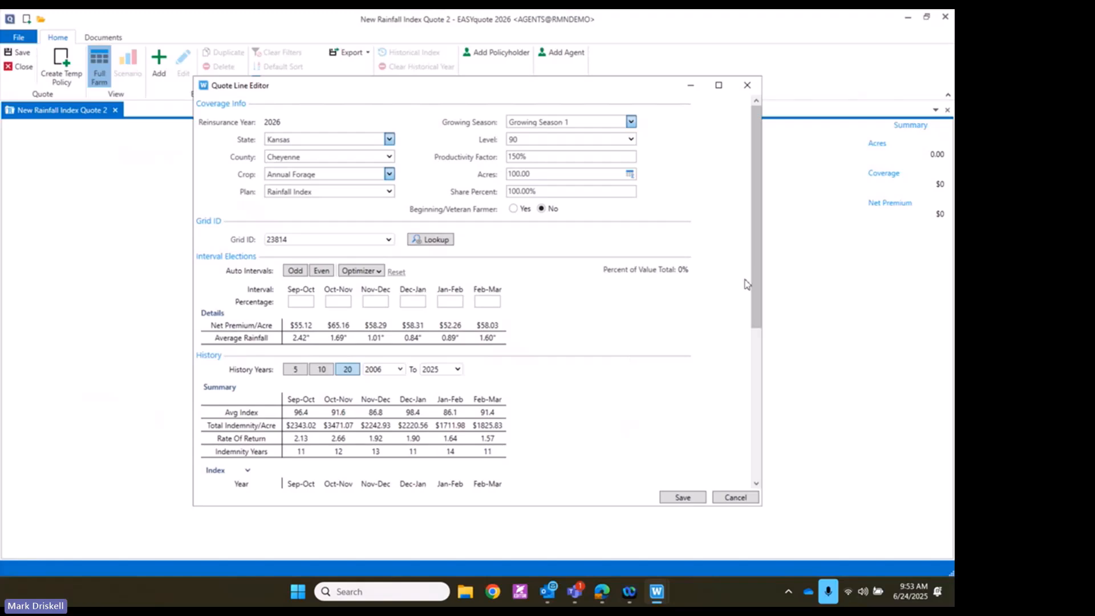
Scroll the Quote Line Editor down to the 2006–2025 History Index table
drag(753, 285, 765, 369)
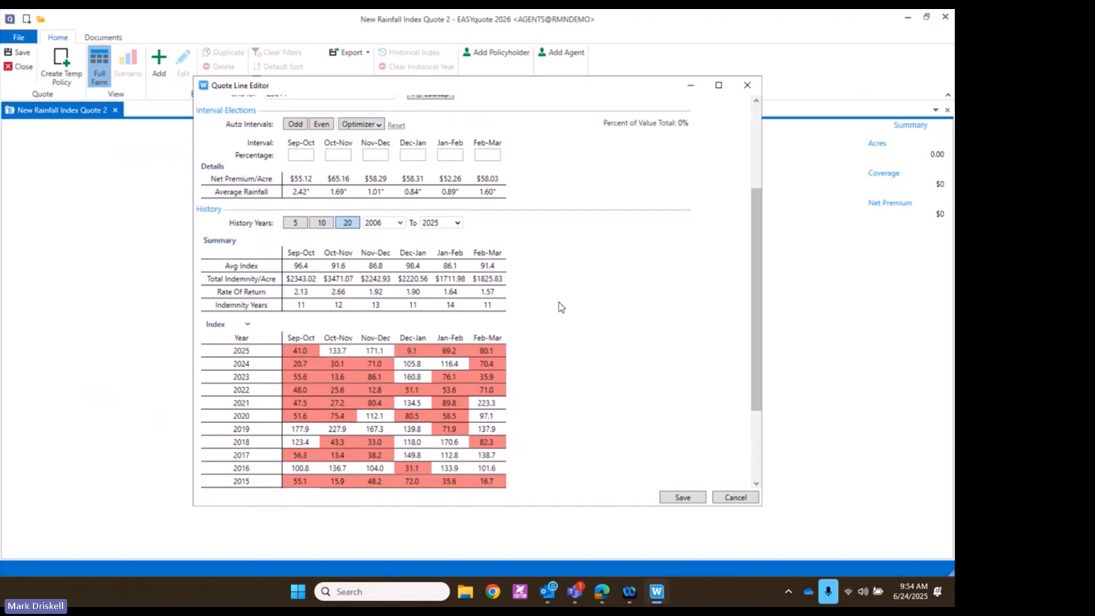
drag(757, 309, 760, 381)
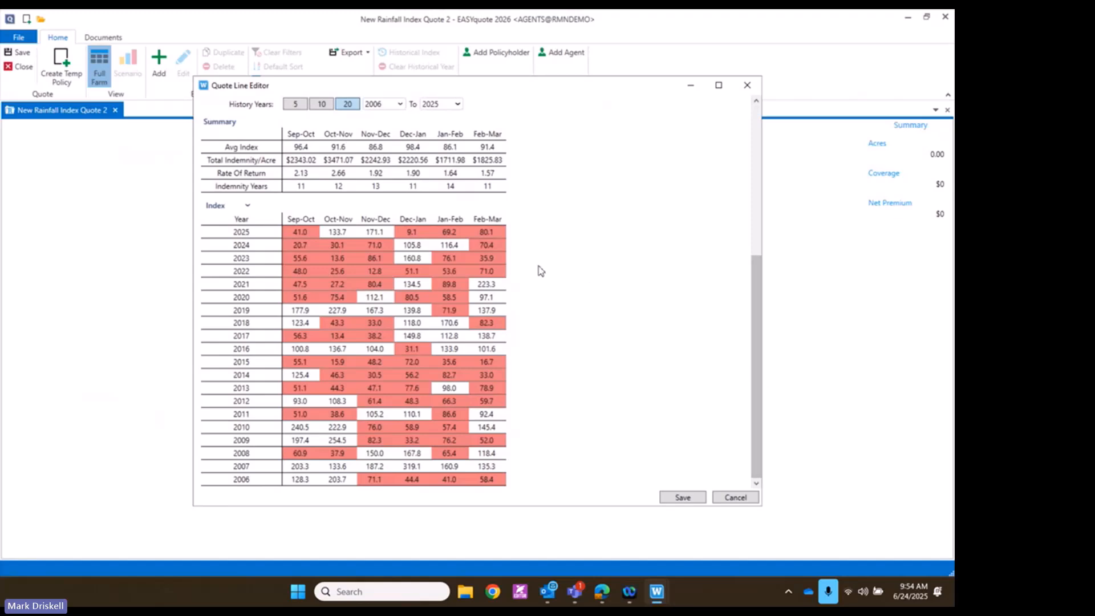
Switch the rainfall history from 5 to 10 years, covering 2016–2025
click(294, 105)
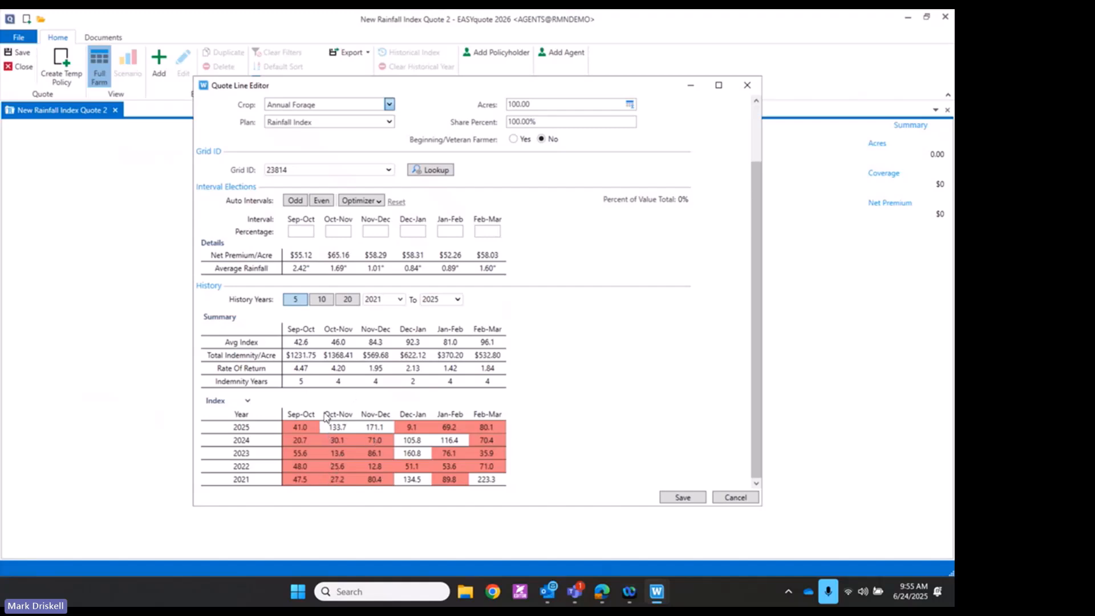
click(319, 304)
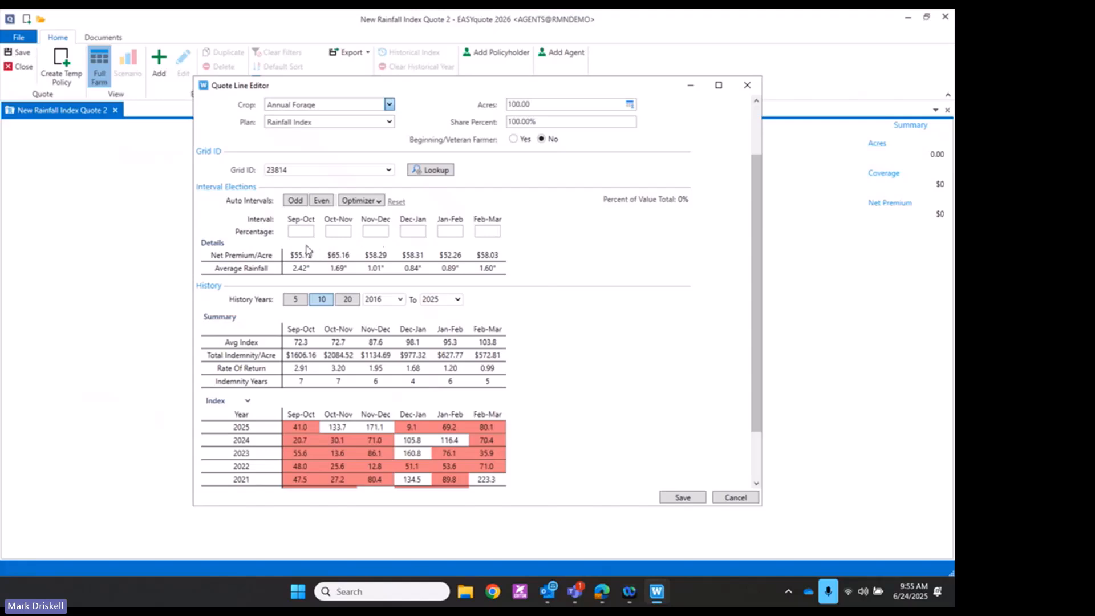
Enter interval percentages of 40 for Sep-Oct, 30 for Nov-Dec and 30 for Feb-Mar
click(300, 229)
text(40)
click(373, 231)
text(30)
click(485, 231)
text(40)
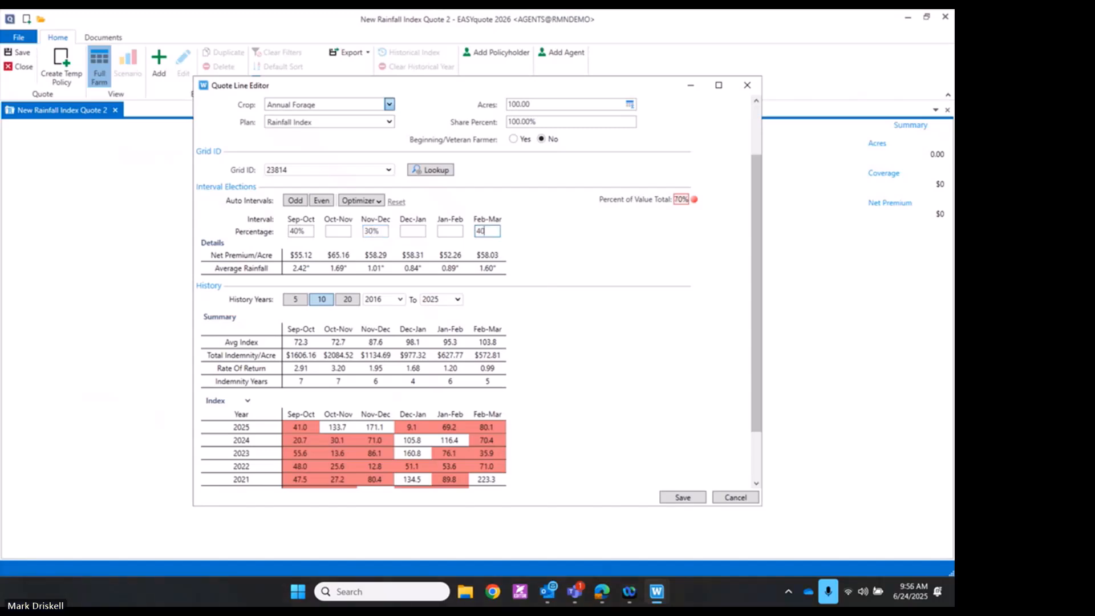
key(Tab)
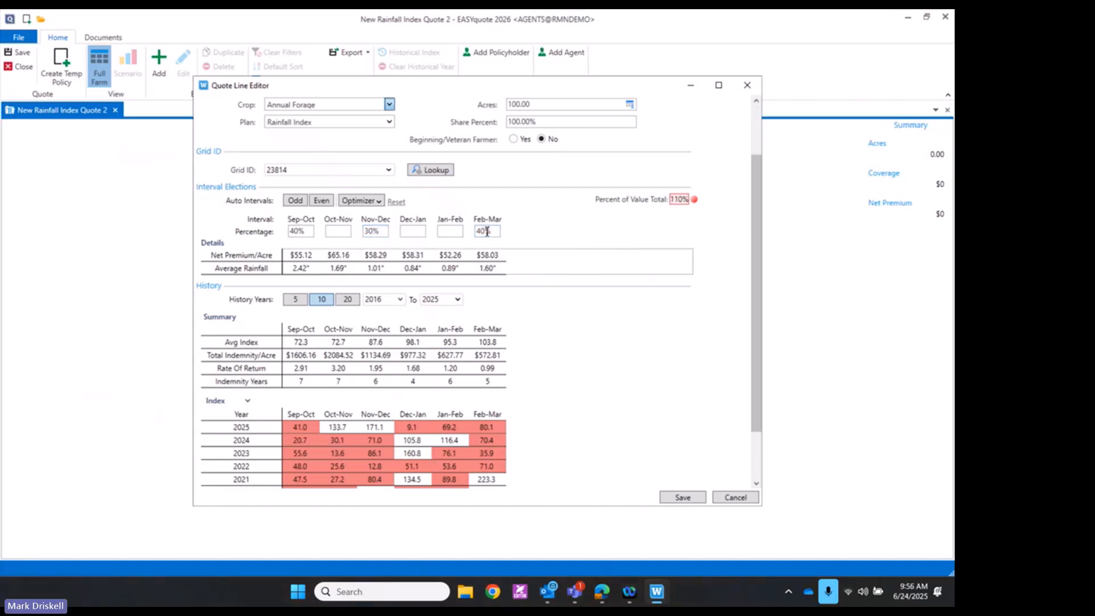
click(495, 233)
text(30)
key(Tab)
Apply odd auto intervals, then even ones: Oct-Nov 34%, Dec-Jan 33%, Feb-Mar 33%
click(294, 201)
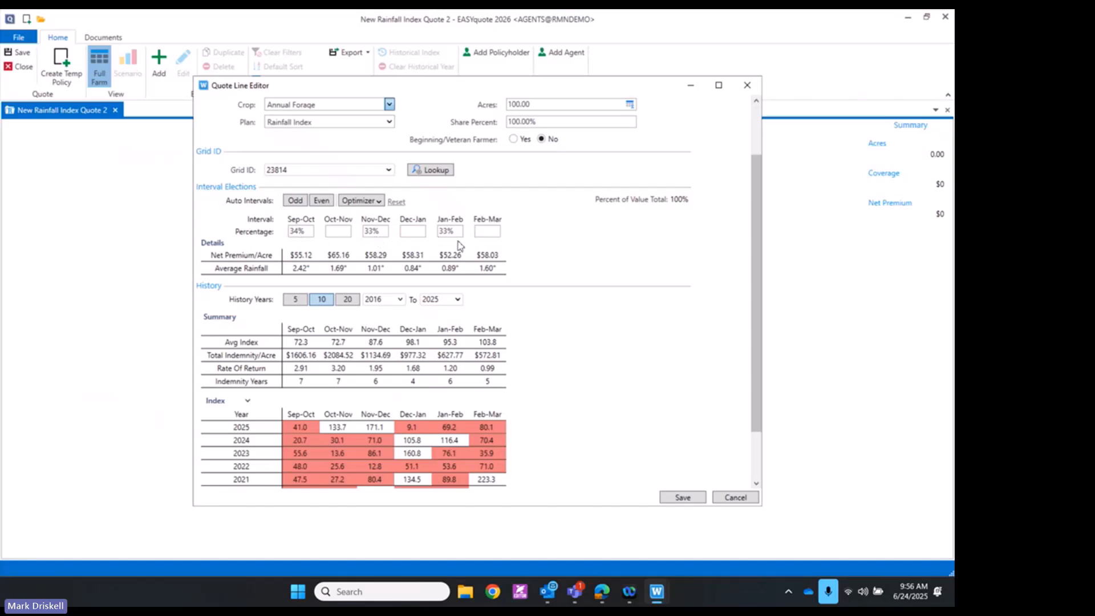
click(319, 204)
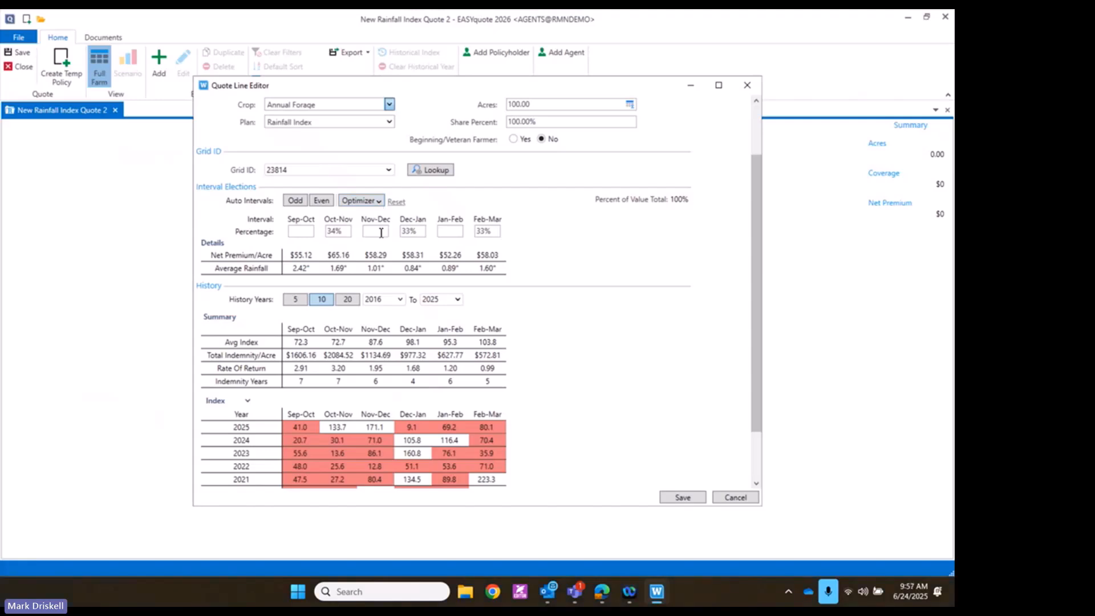
Run the interval optimizer on 20 years of history, then rerun it on 5 years
click(379, 202)
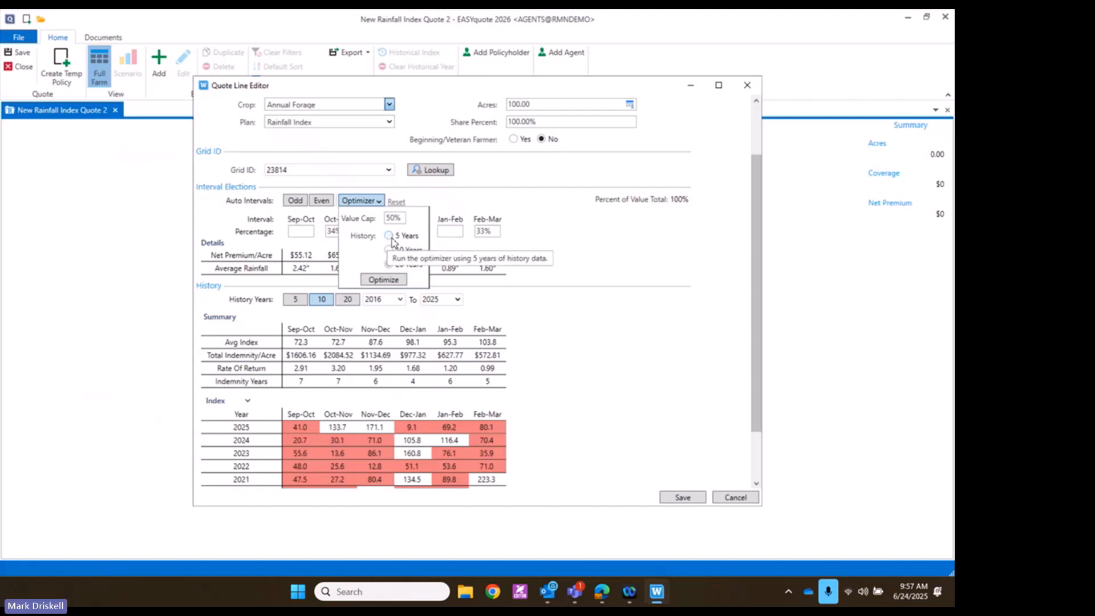
click(375, 280)
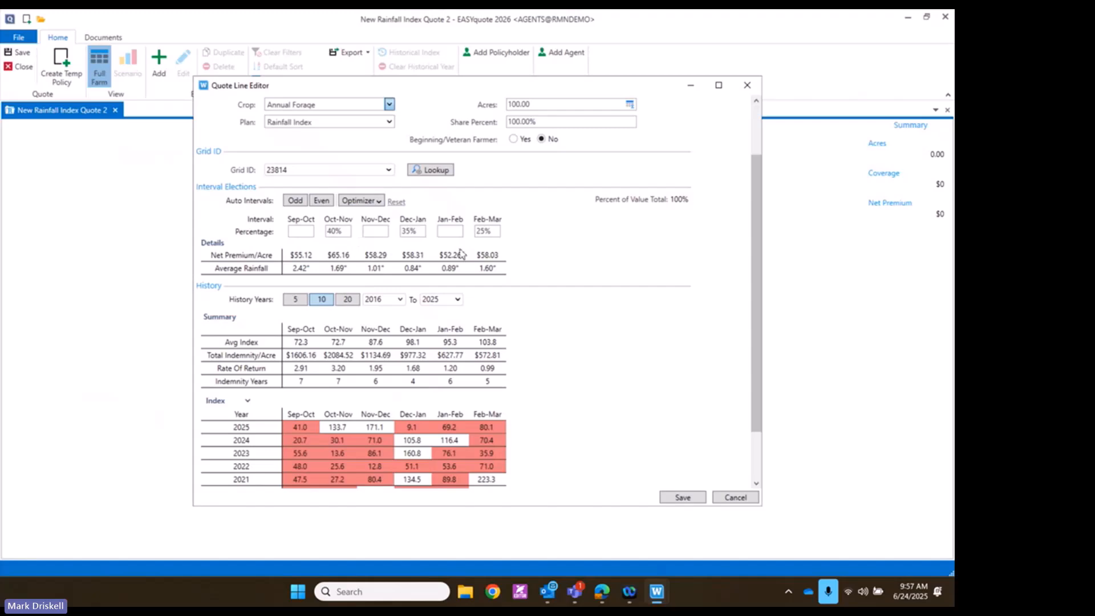
click(379, 202)
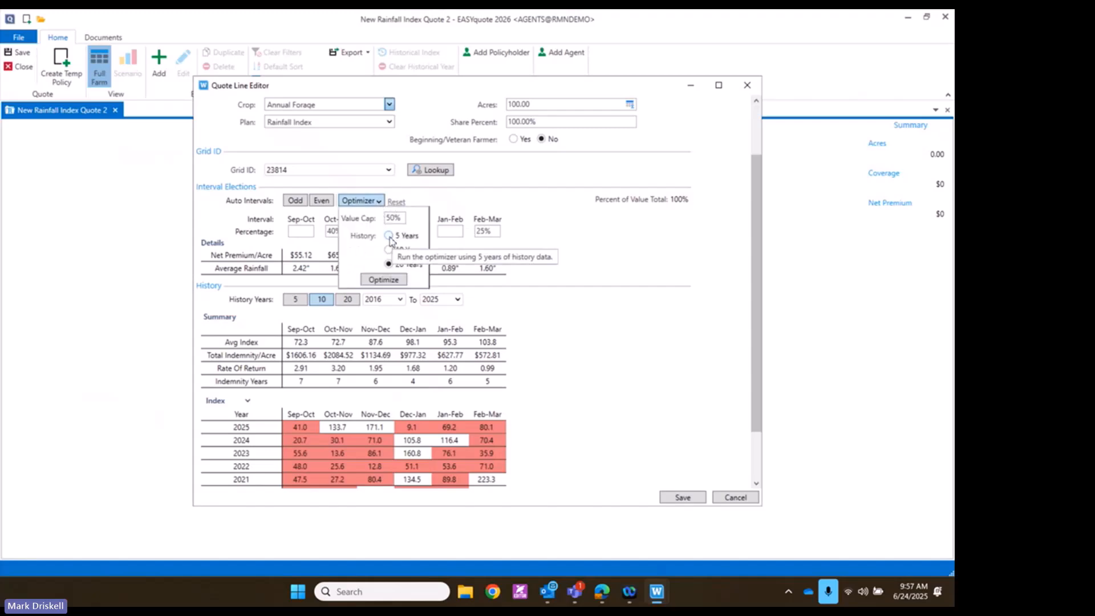
click(389, 236)
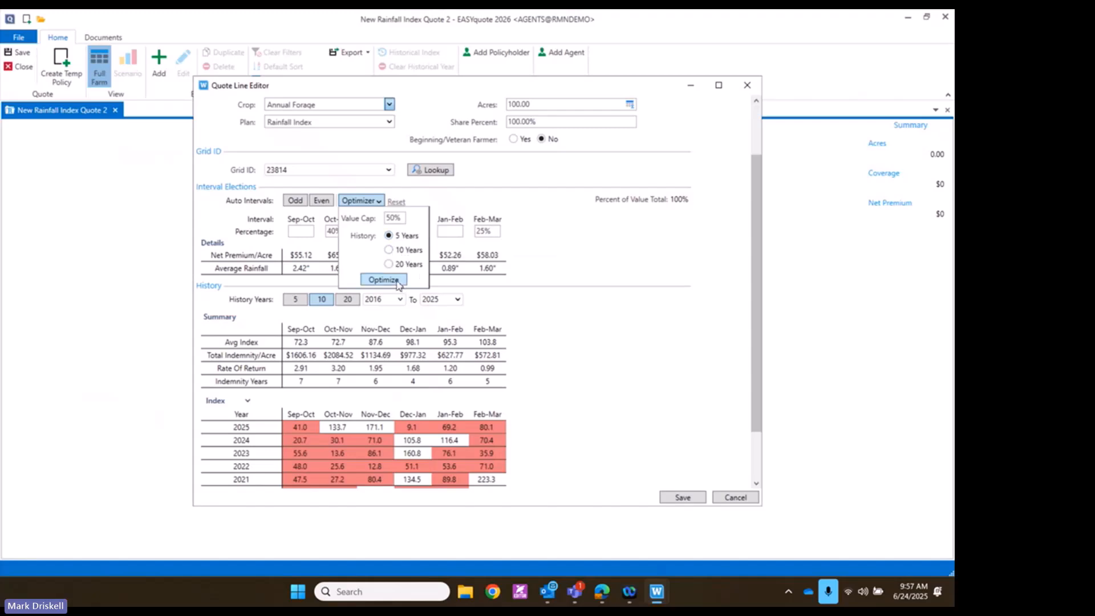
click(396, 281)
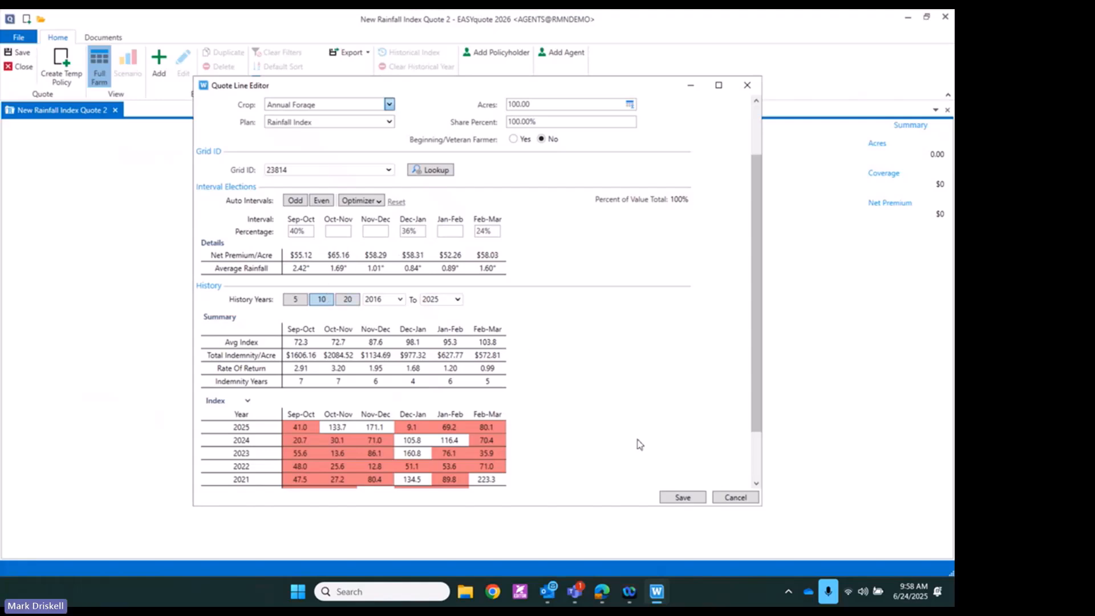
Save the 100-acre line's interval elections to the quote
click(671, 498)
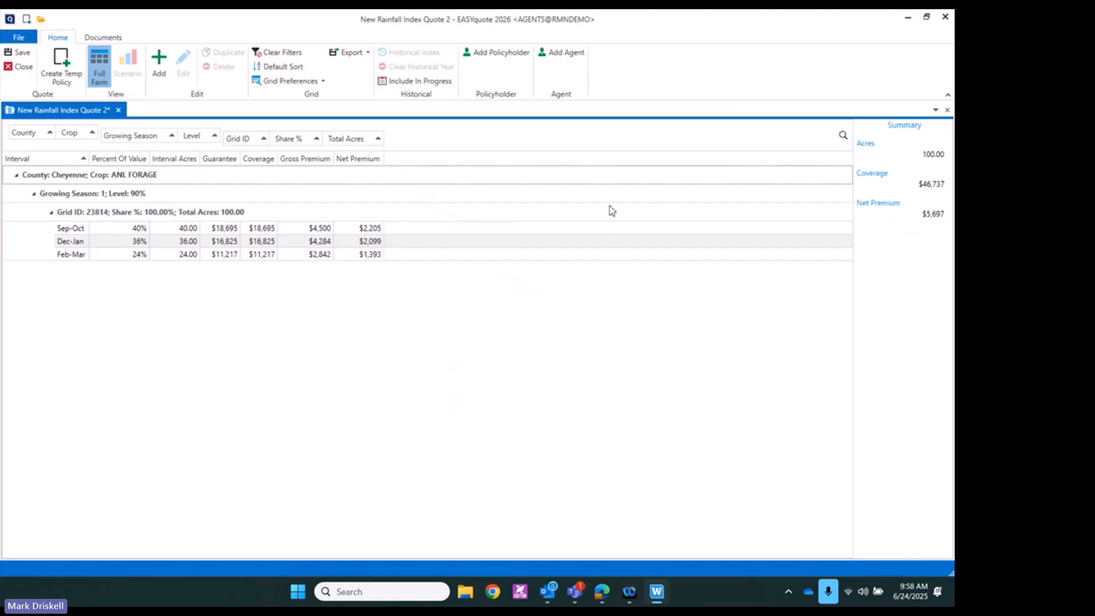
Add a new Annual Forage line for Growing Season 2 at coverage level 85
click(159, 76)
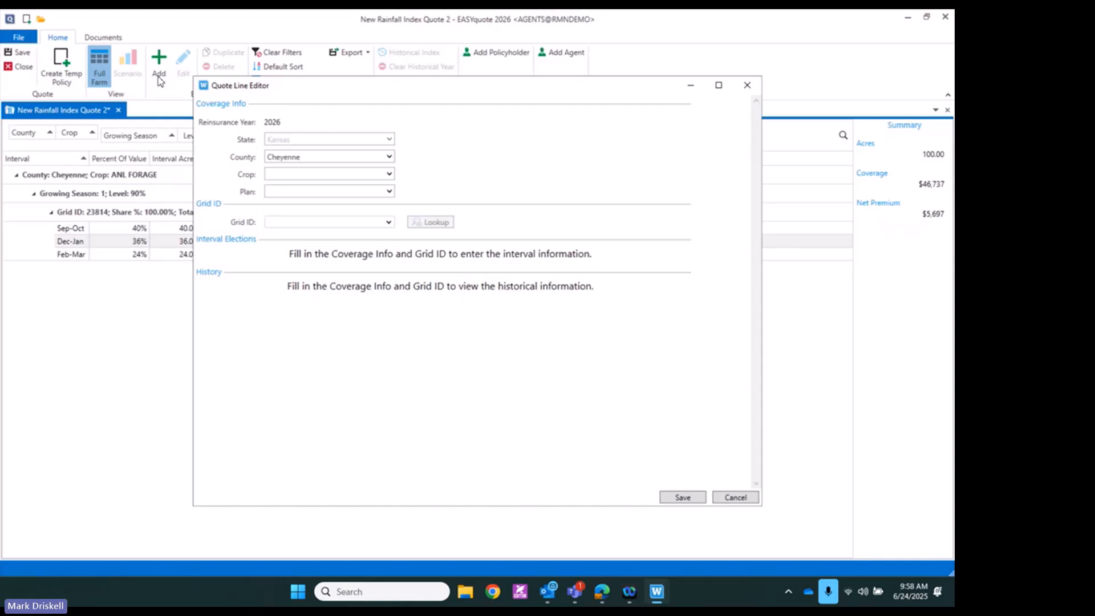
click(389, 173)
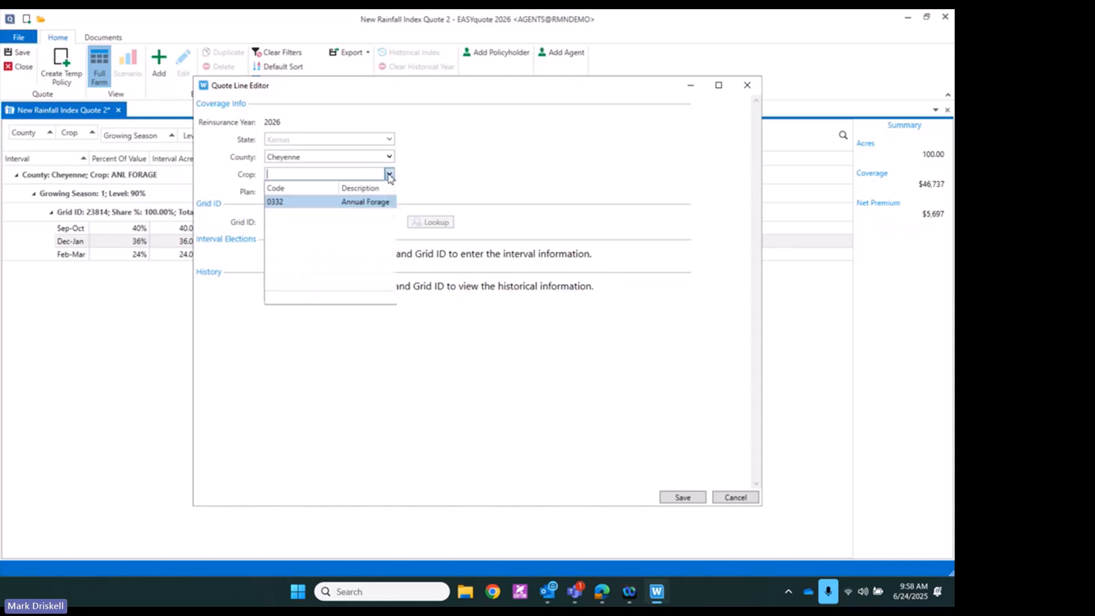
click(311, 202)
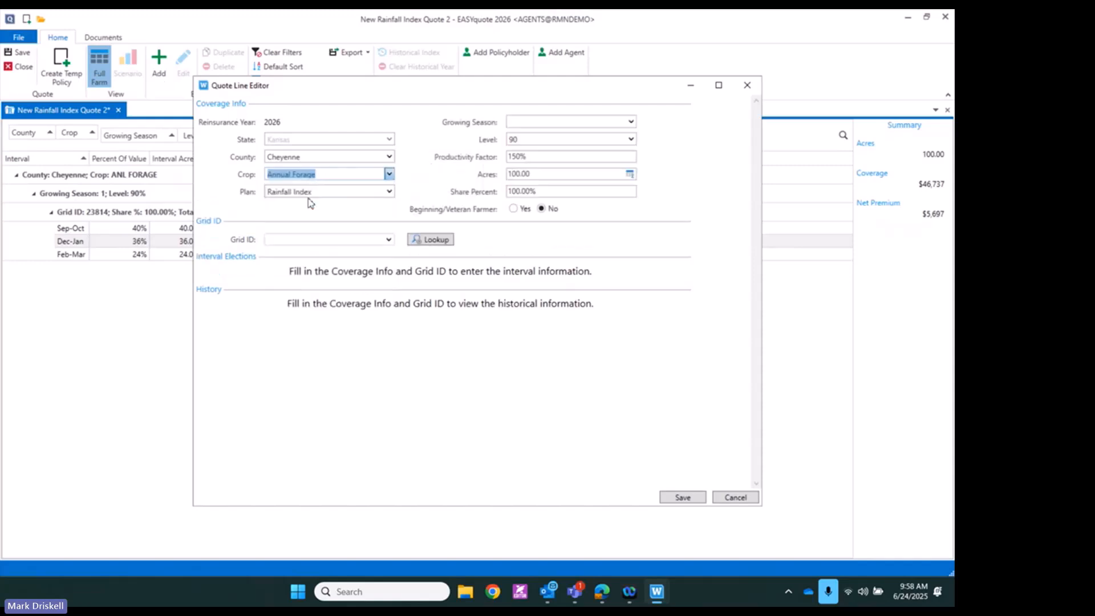
click(630, 122)
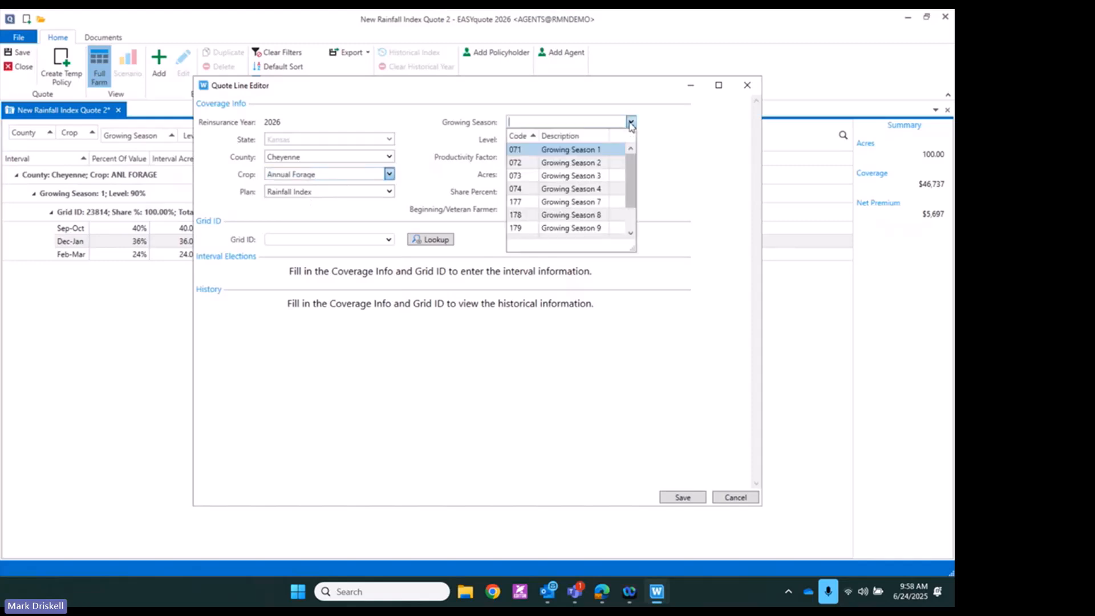
click(573, 166)
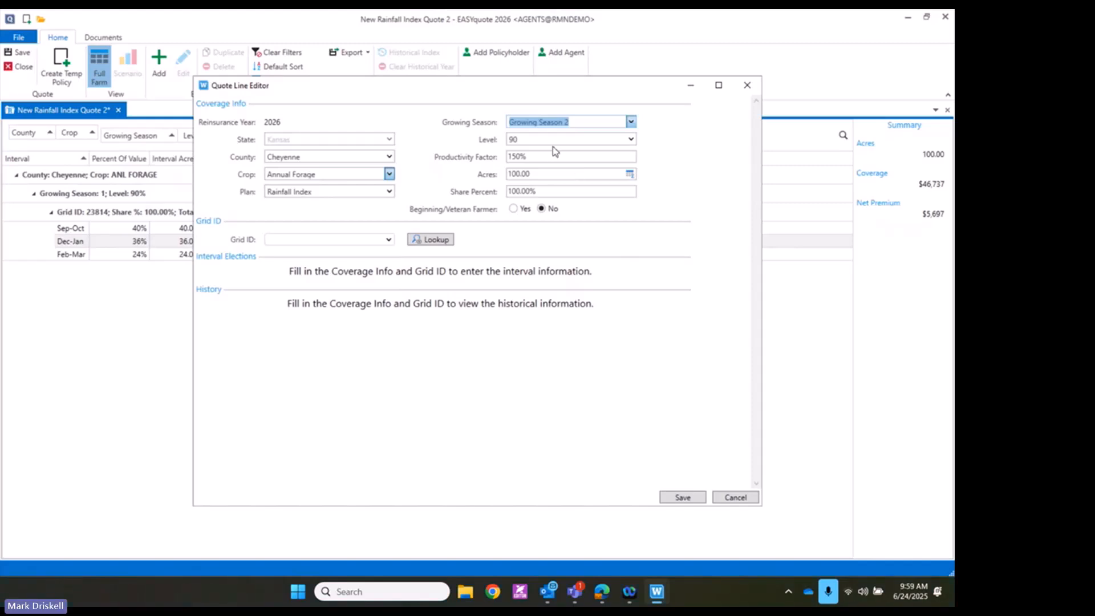
click(630, 139)
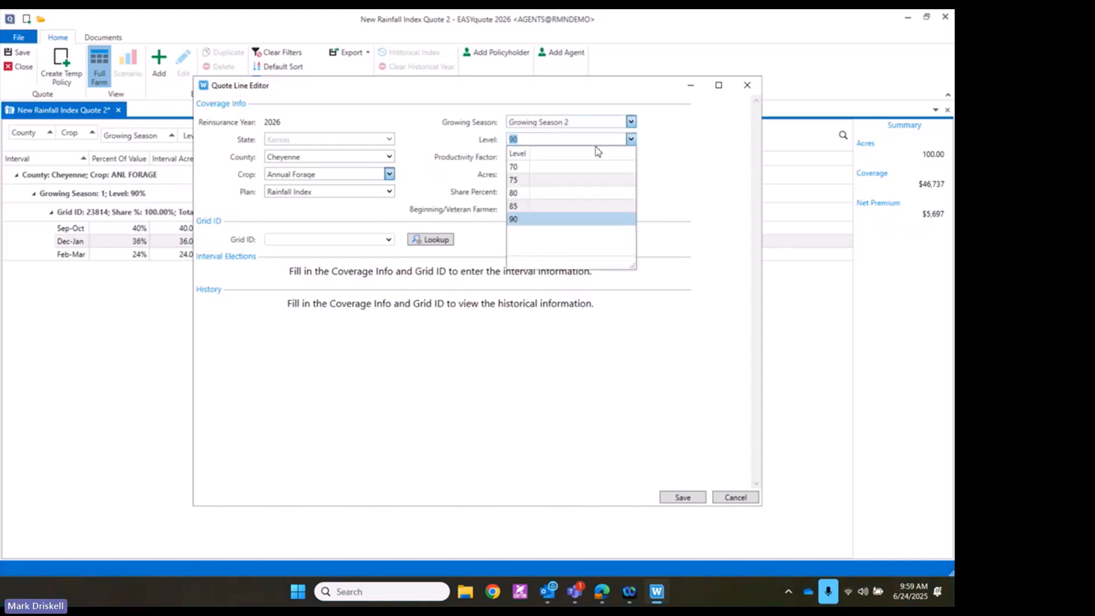
click(518, 206)
Set the line's productivity to 120%, acres to 200, and grid ID to 23515
click(536, 158)
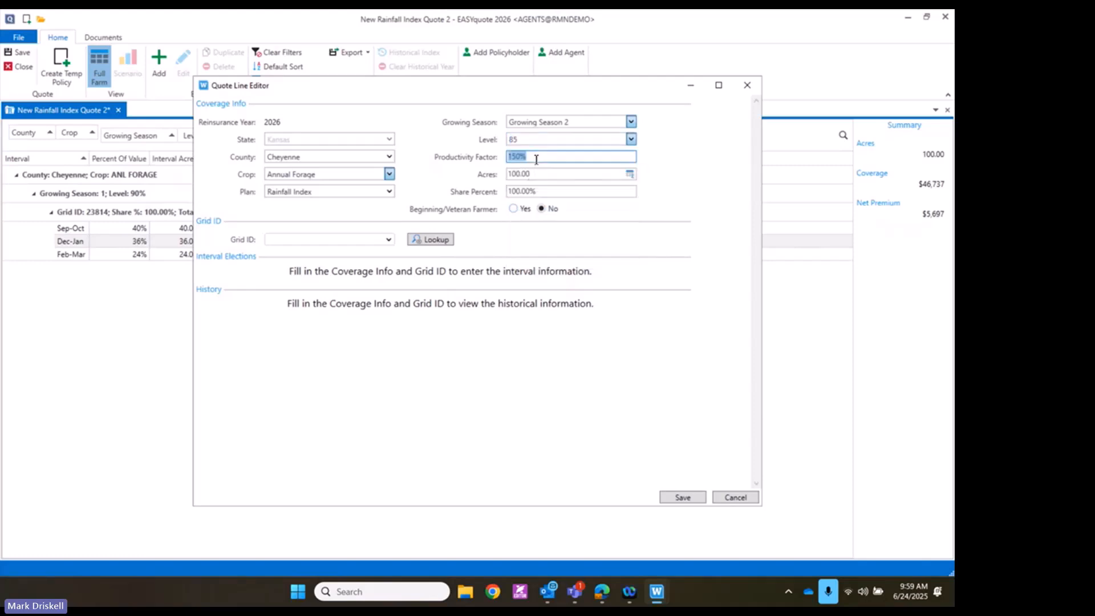
text(120)
key(Tab)
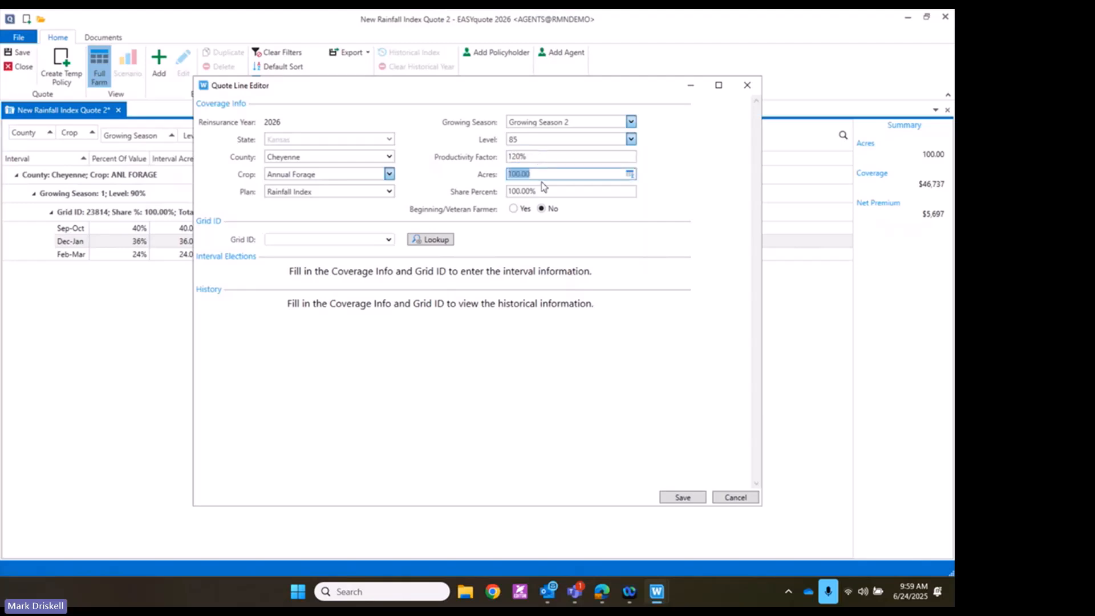
click(536, 176)
drag(536, 176, 494, 179)
text(200)
click(388, 240)
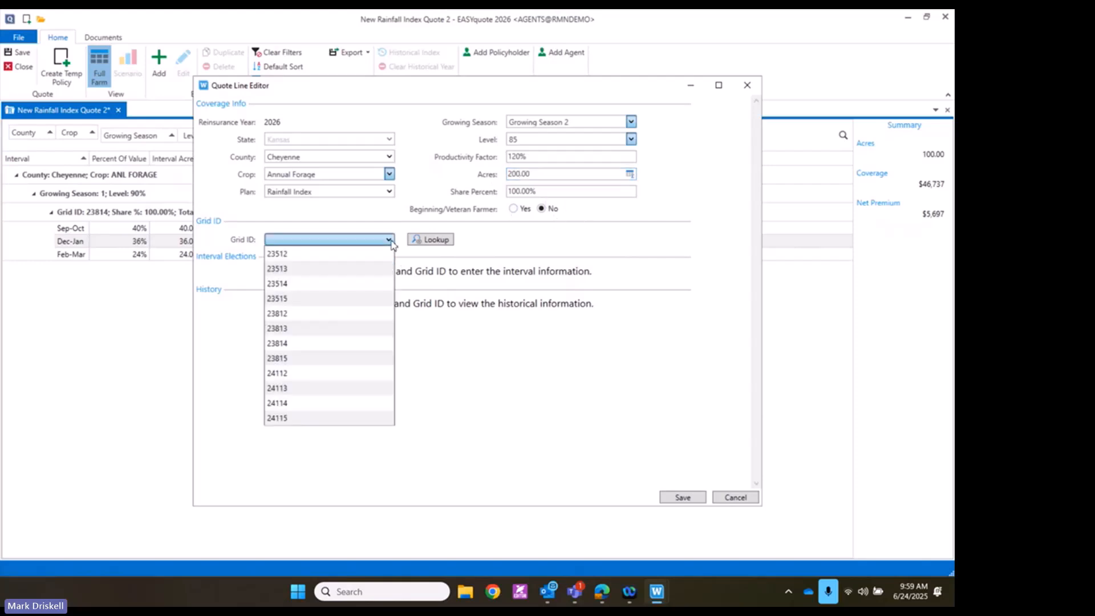
click(308, 299)
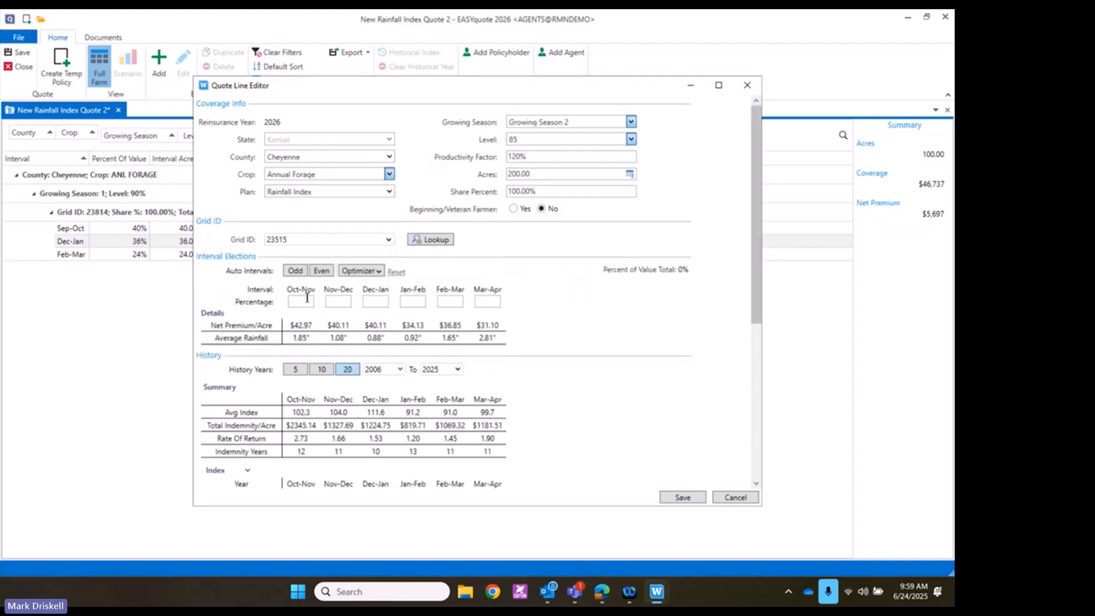
Optimize the grid 23515 line on 5 years of history and save it to the quote
click(379, 272)
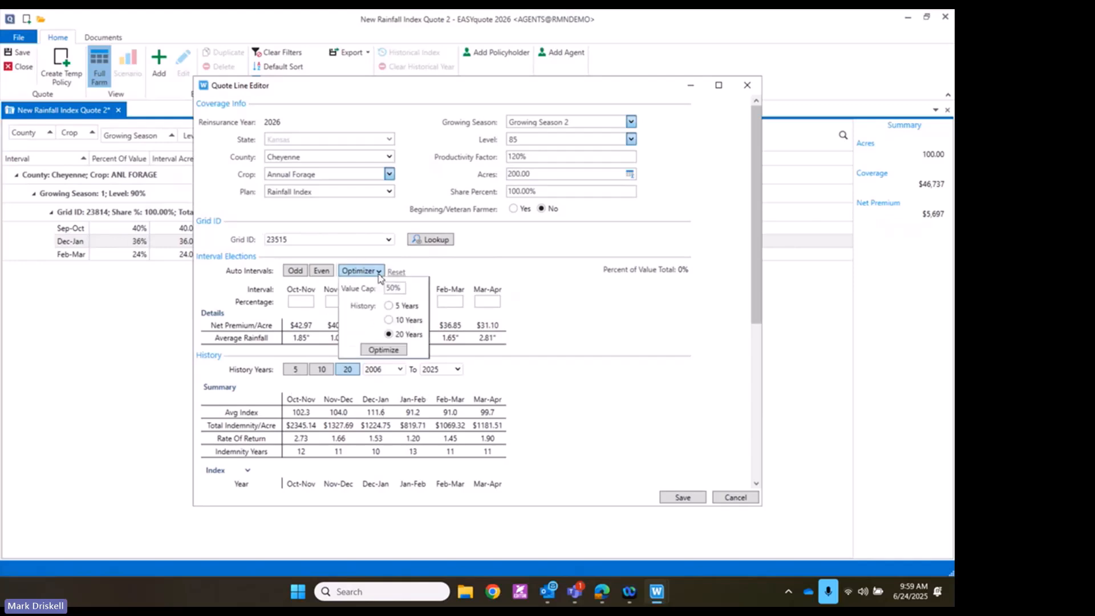
click(388, 305)
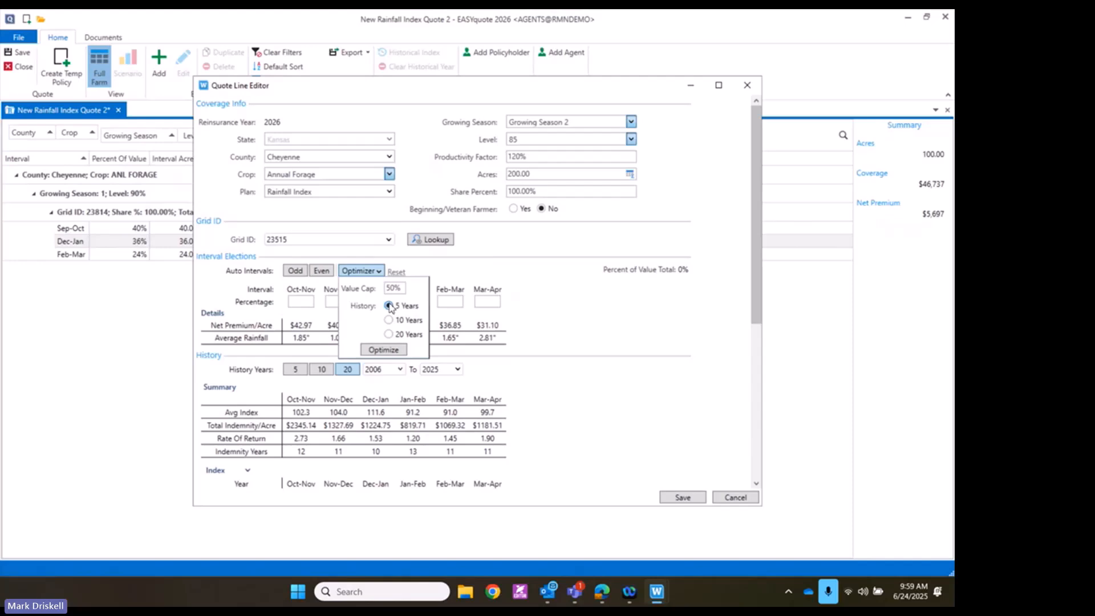
click(398, 353)
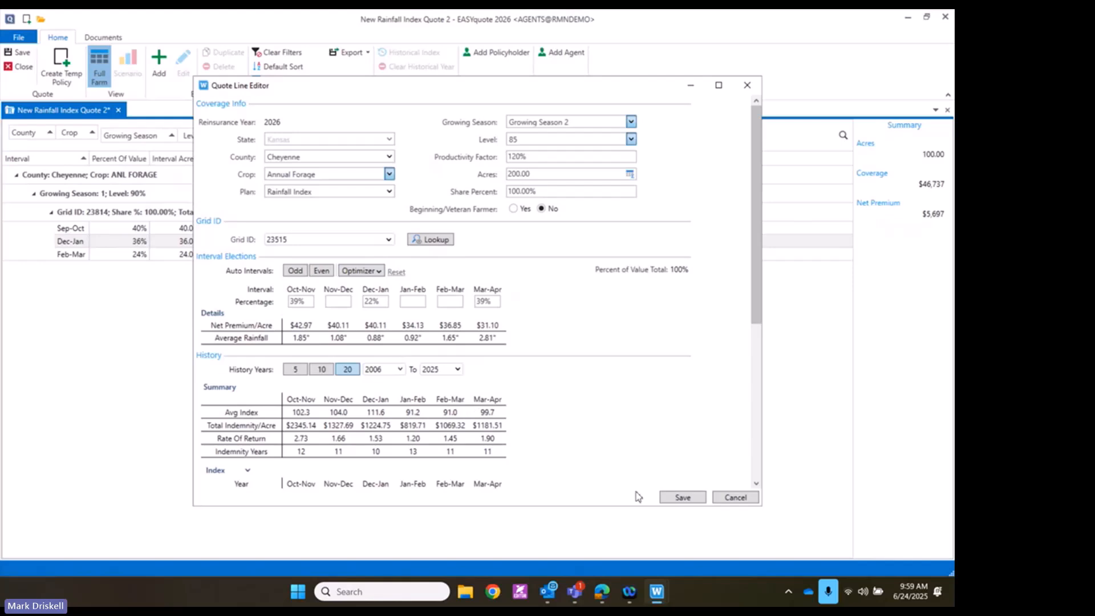
click(668, 502)
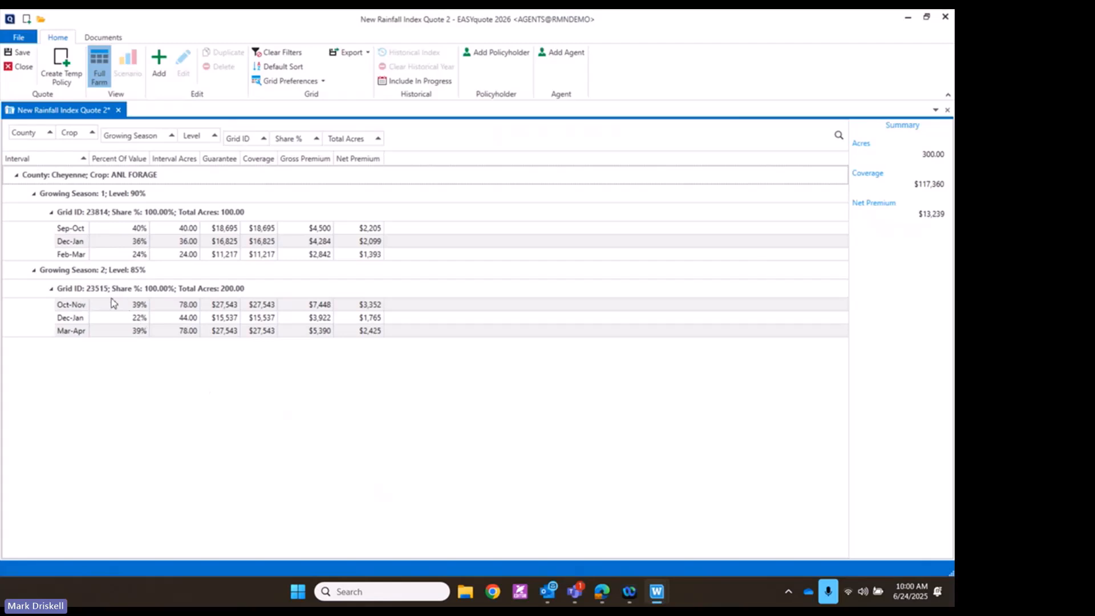
Reopen the grid 23515 line, mark its 200 acres as dual use, and save
click(197, 306)
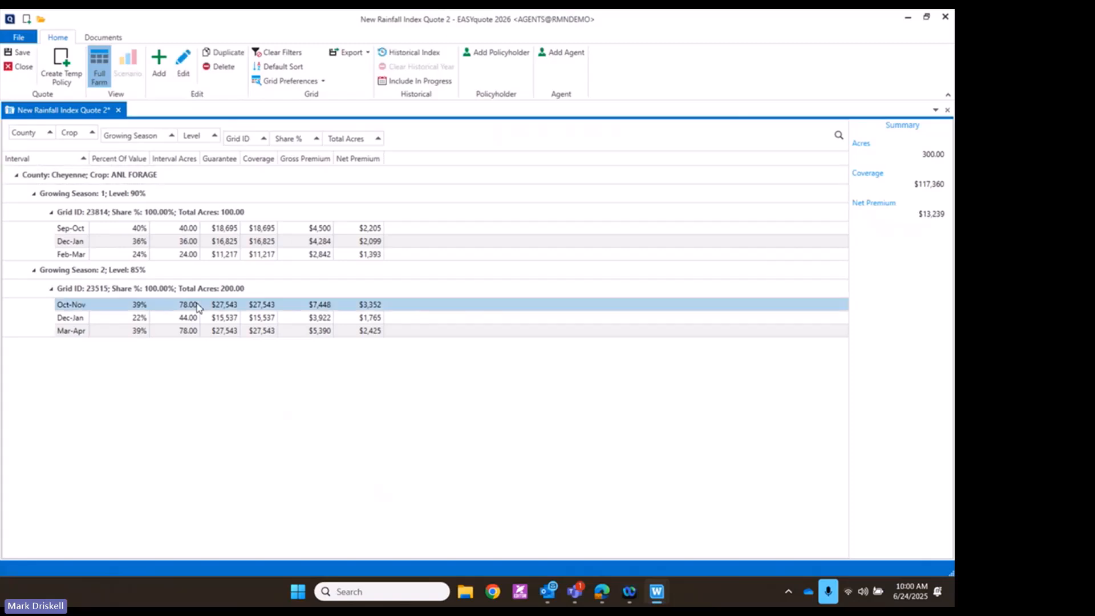
double_click(197, 306)
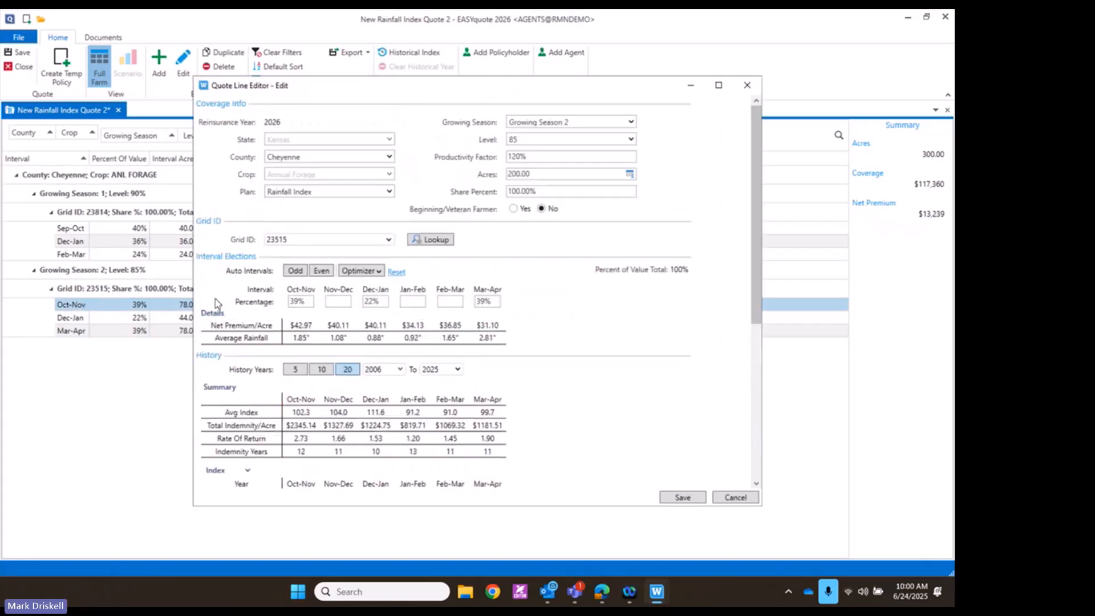
click(630, 174)
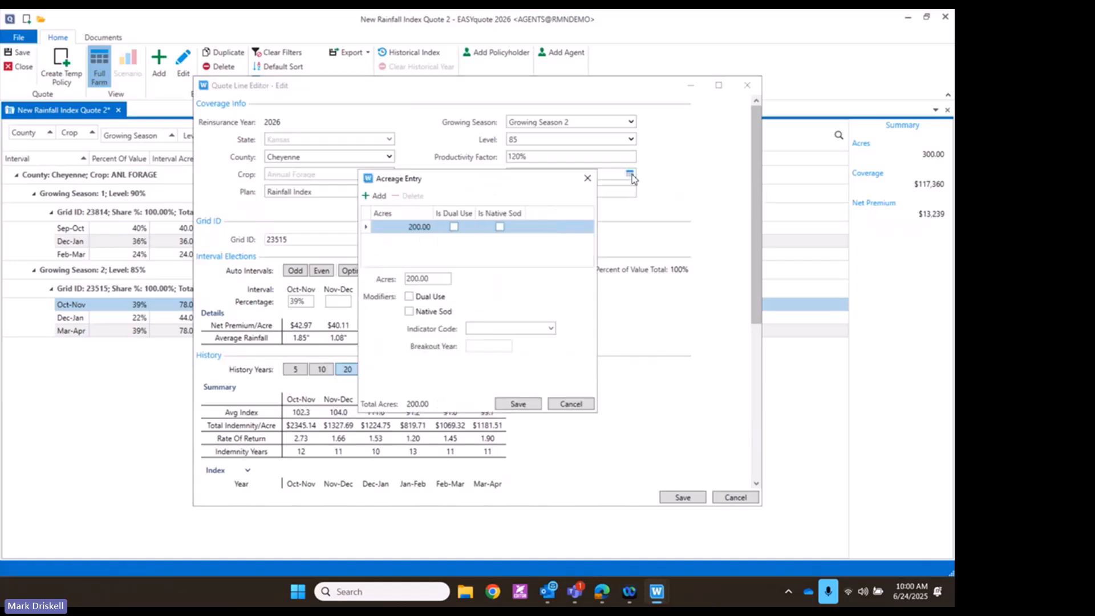
click(410, 299)
click(517, 404)
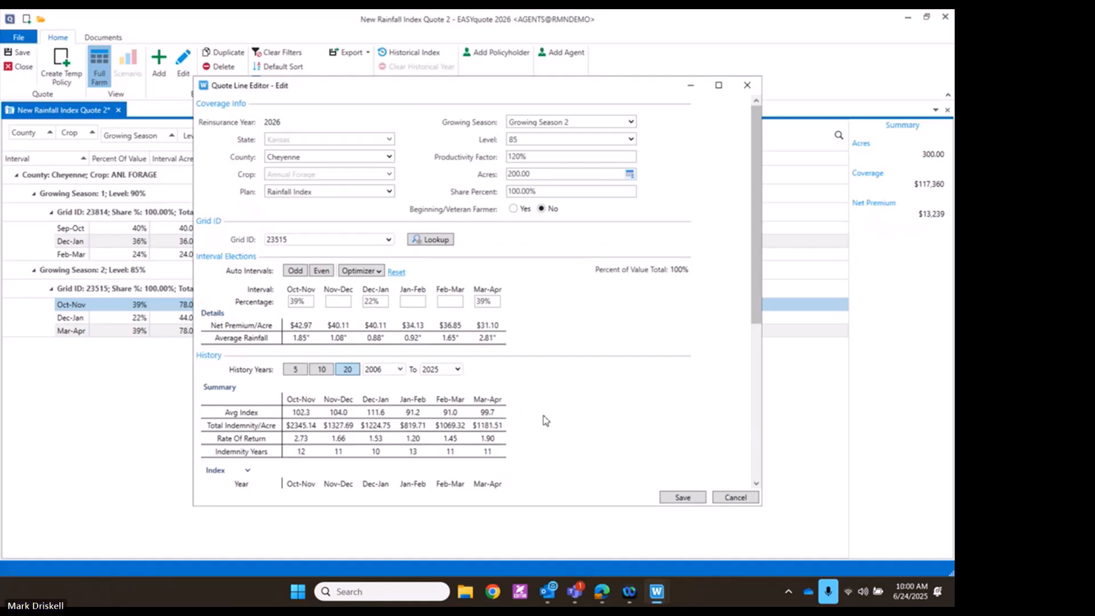
click(679, 498)
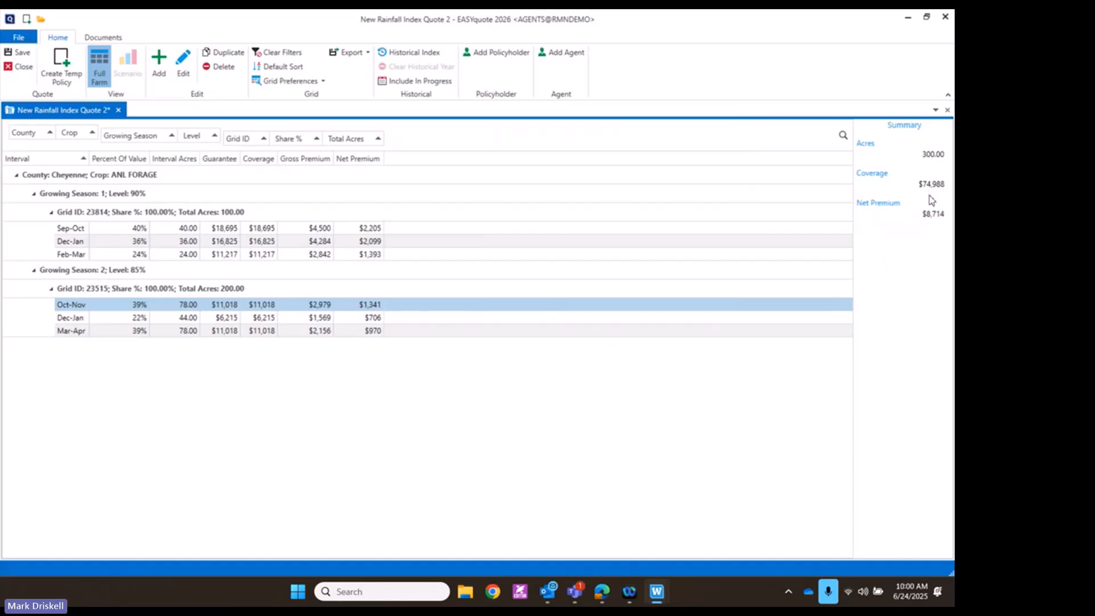
Clear the dual-use flag on the line's 200 acres and save the quote line
double_click(326, 306)
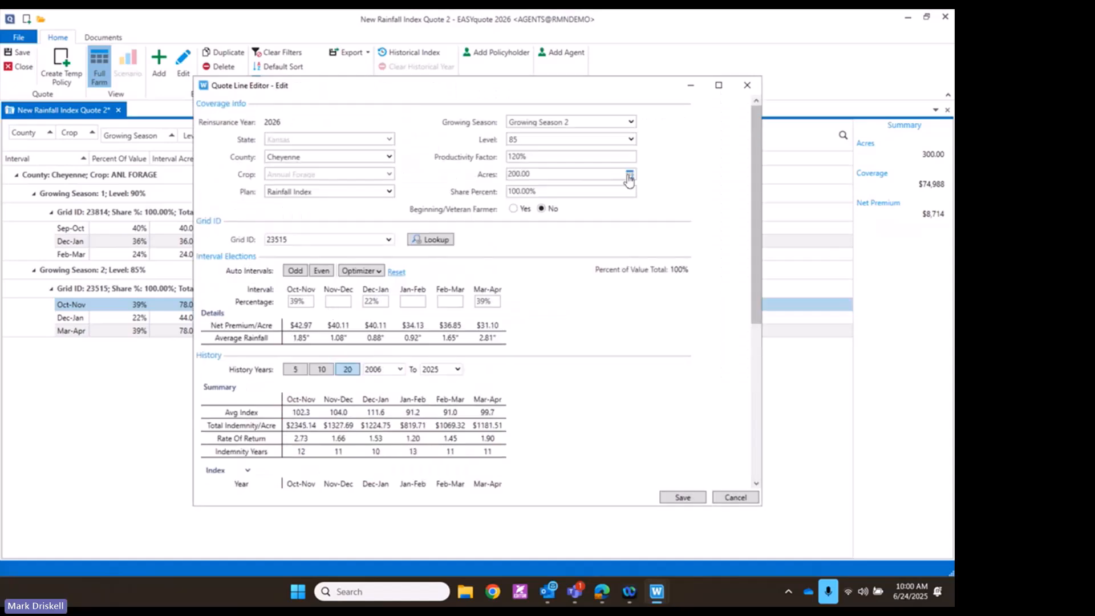
click(630, 175)
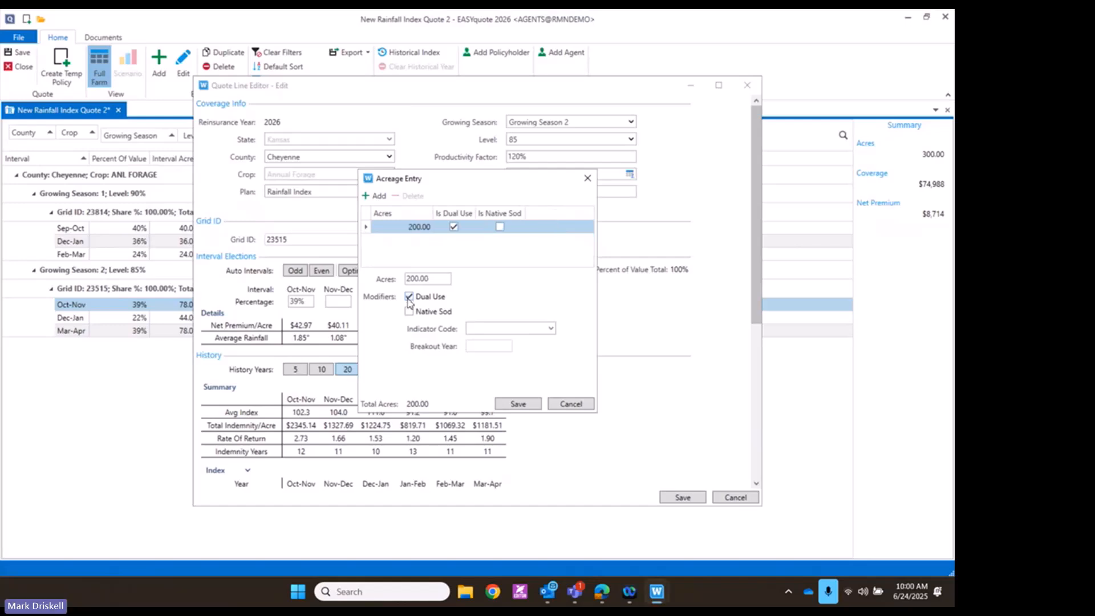
click(409, 295)
click(505, 403)
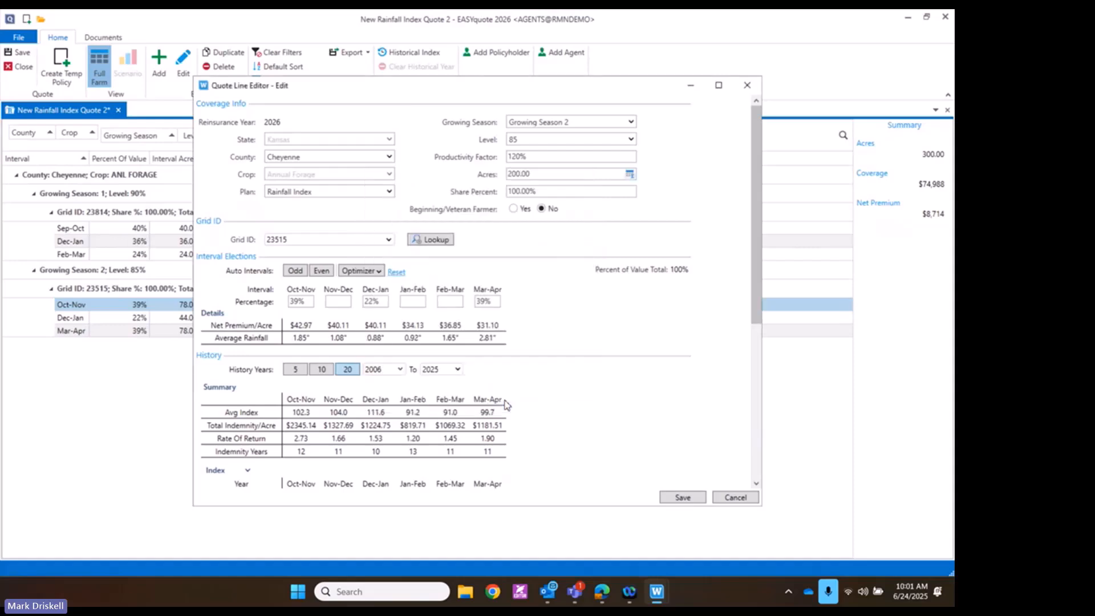
click(681, 498)
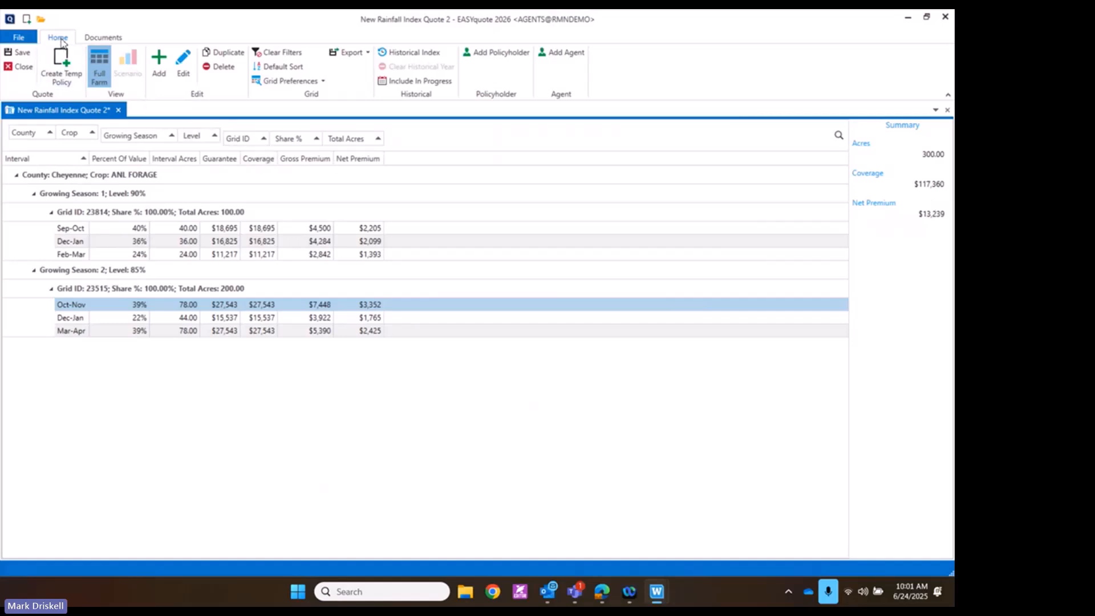
In Documents, select the Growing Season 1 Sep-Oct line on grid 23814 and list Full Farm reports
click(90, 38)
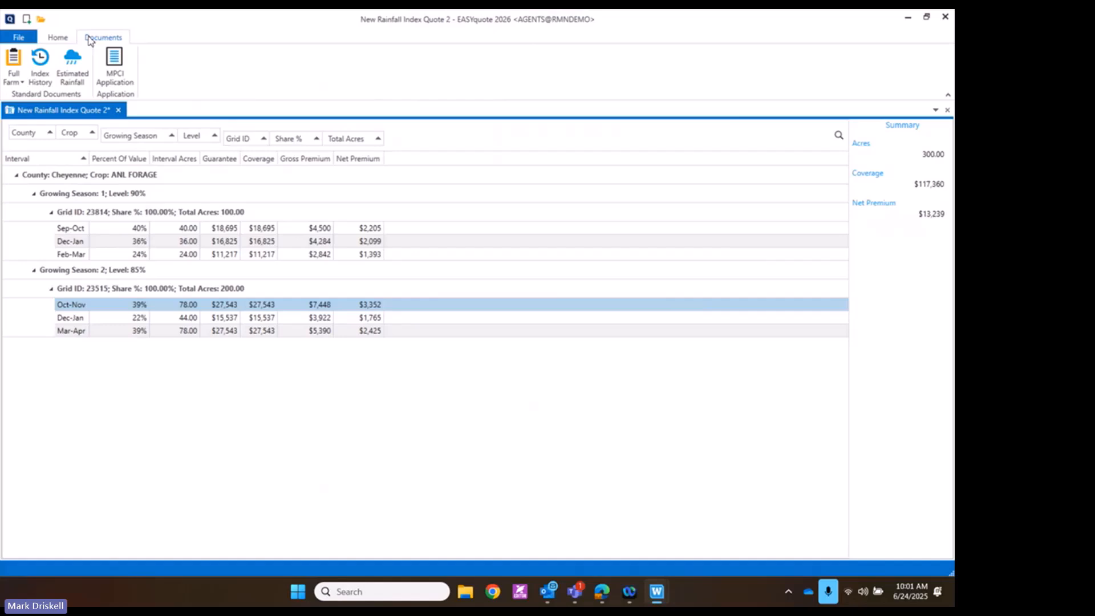
click(66, 197)
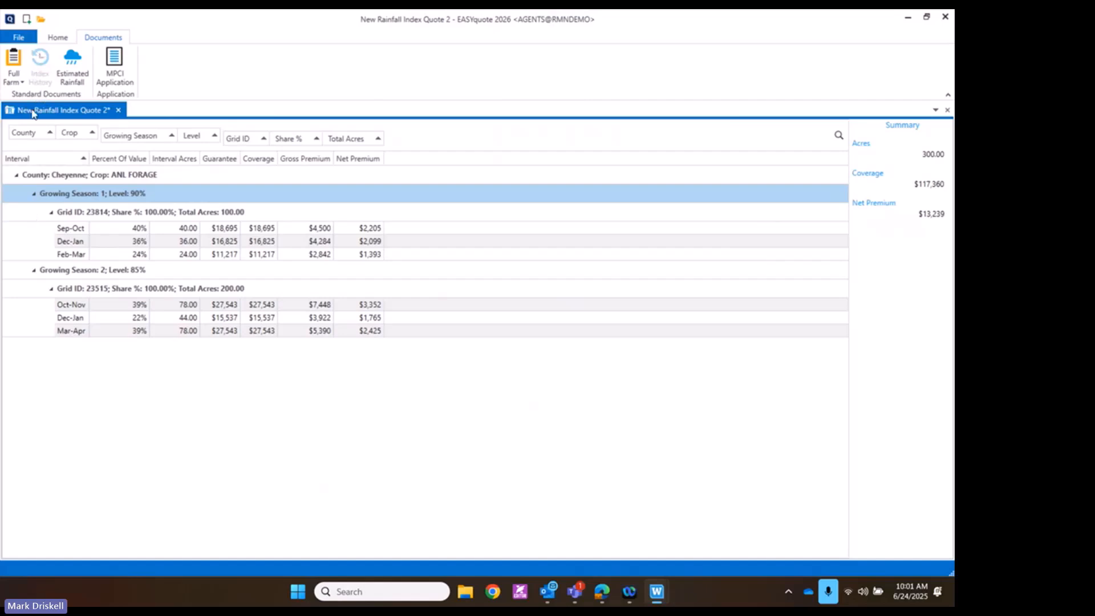
click(60, 231)
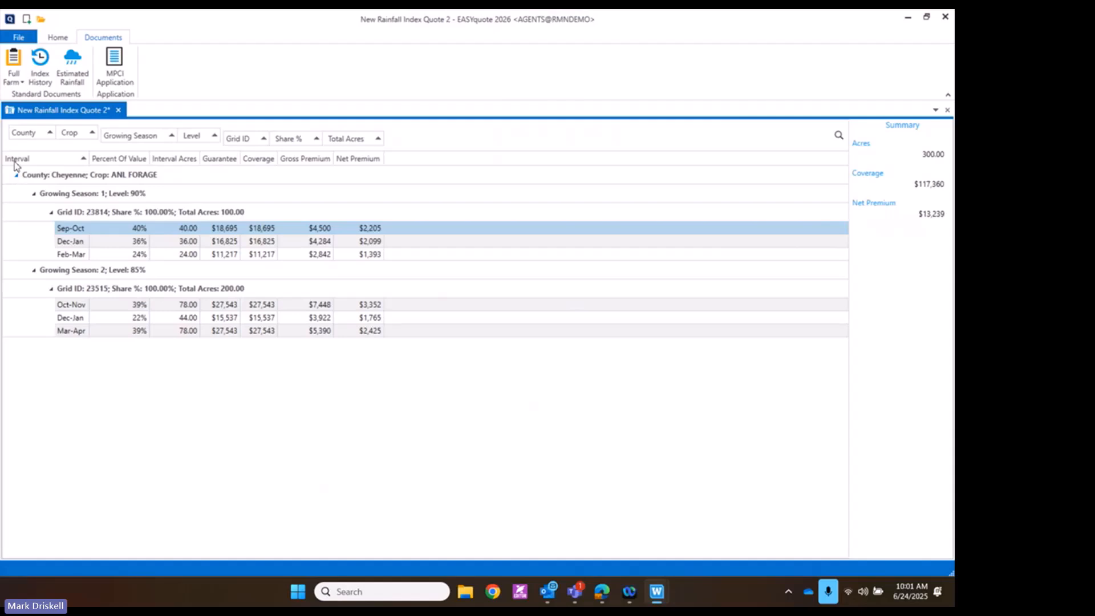
click(19, 81)
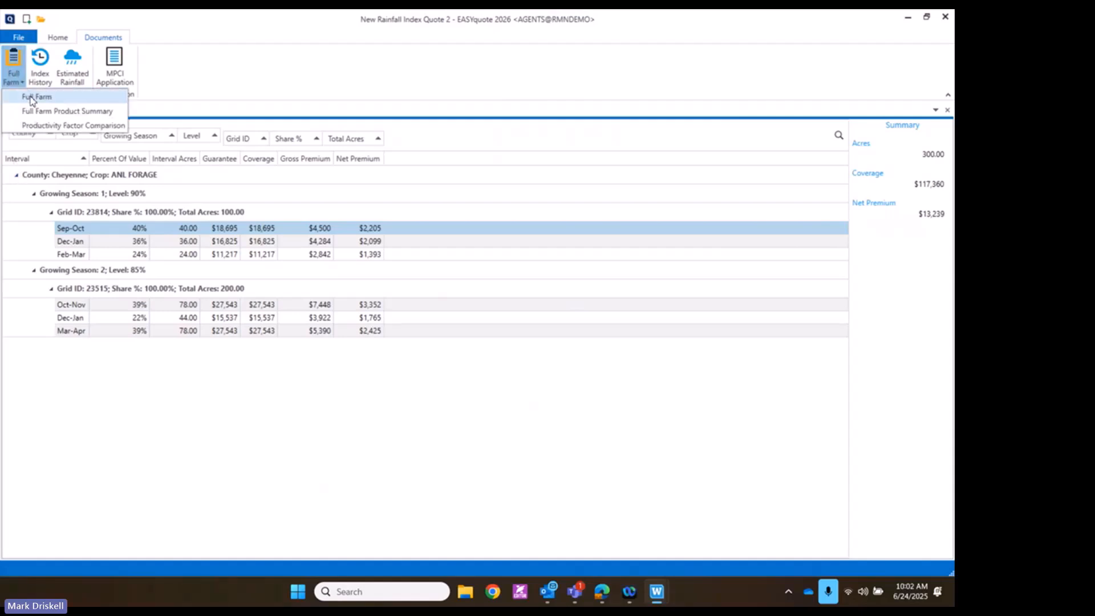
Generate the Full Farm report and scroll through it
click(31, 98)
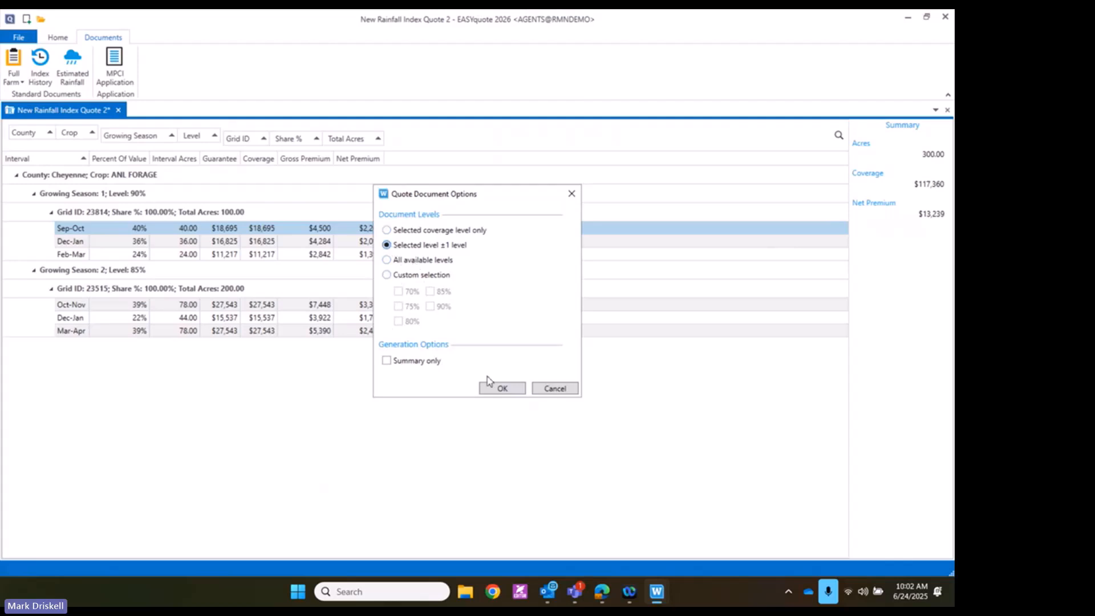
click(494, 392)
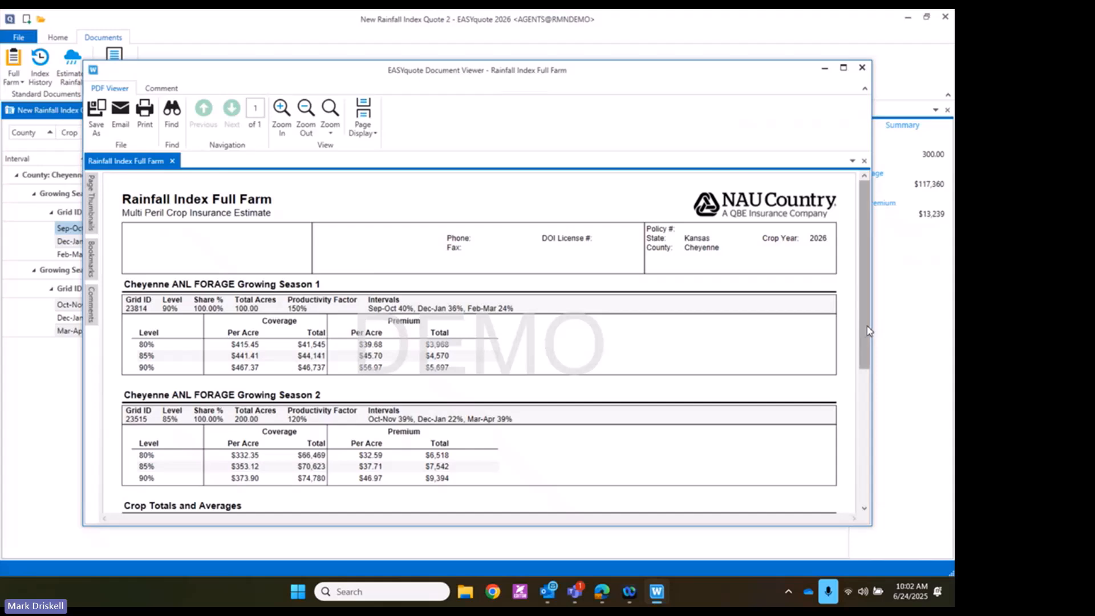
scroll(868, 354, down, 1)
drag(867, 350, 882, 444)
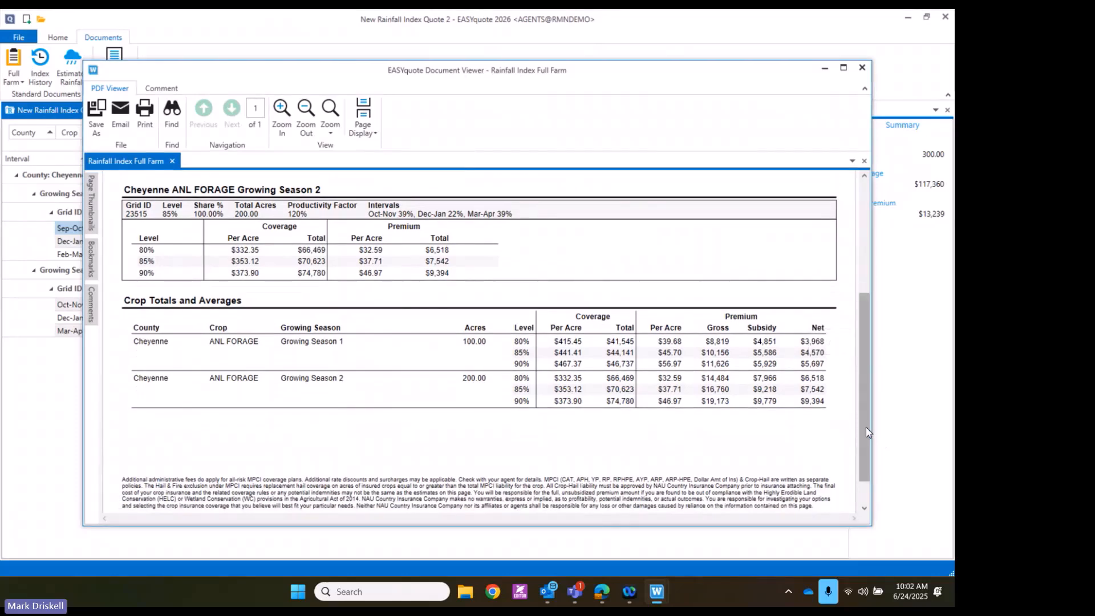
drag(863, 391, 857, 279)
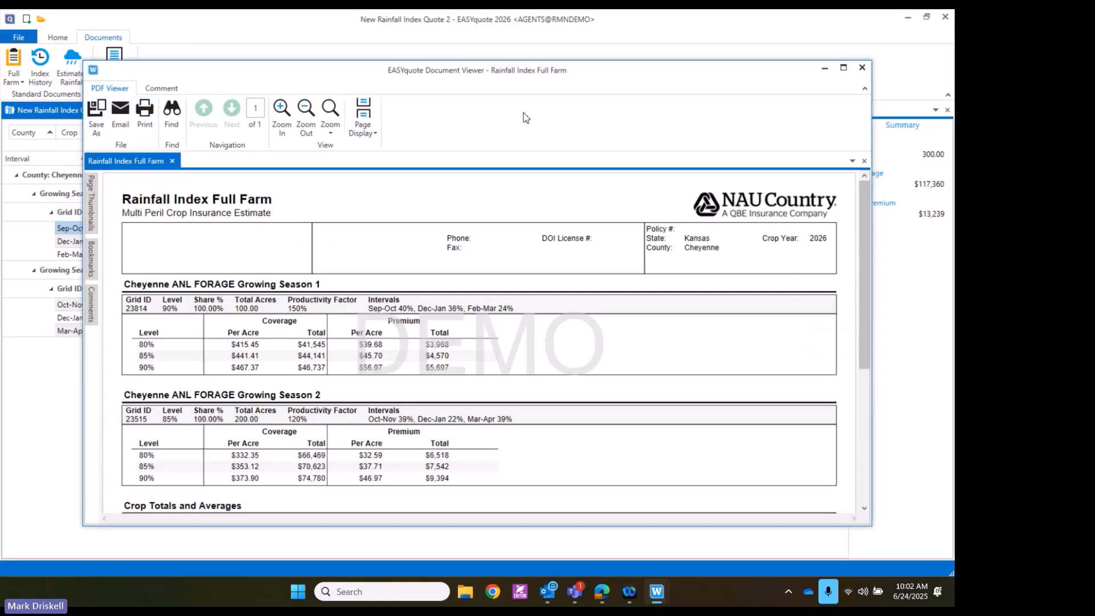
Close the Full Farm report and choose the Full Farm Product Summary report
click(861, 67)
click(14, 77)
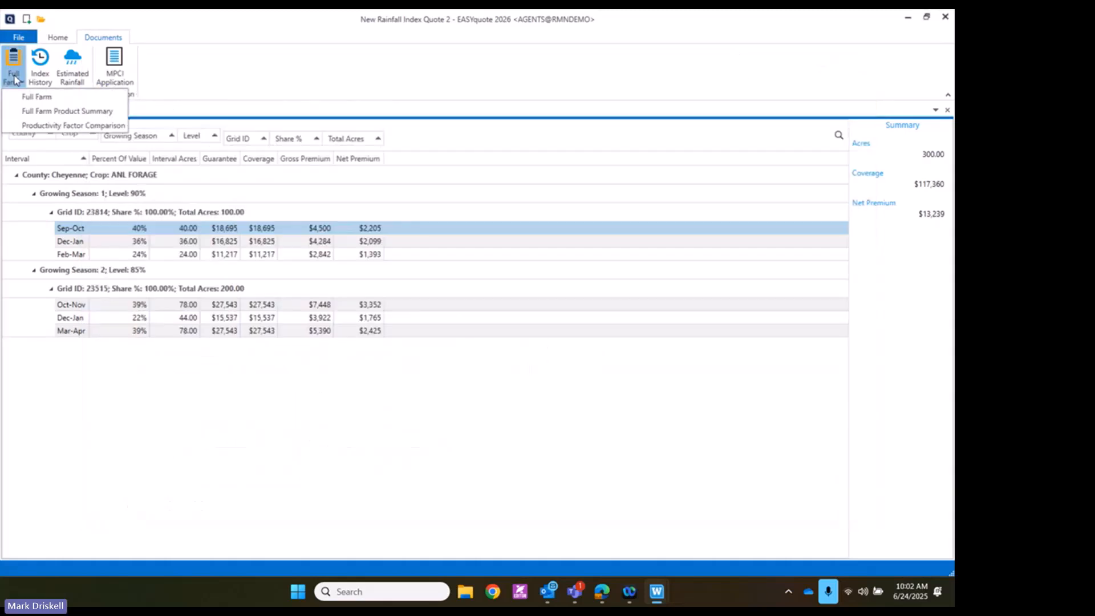
click(36, 111)
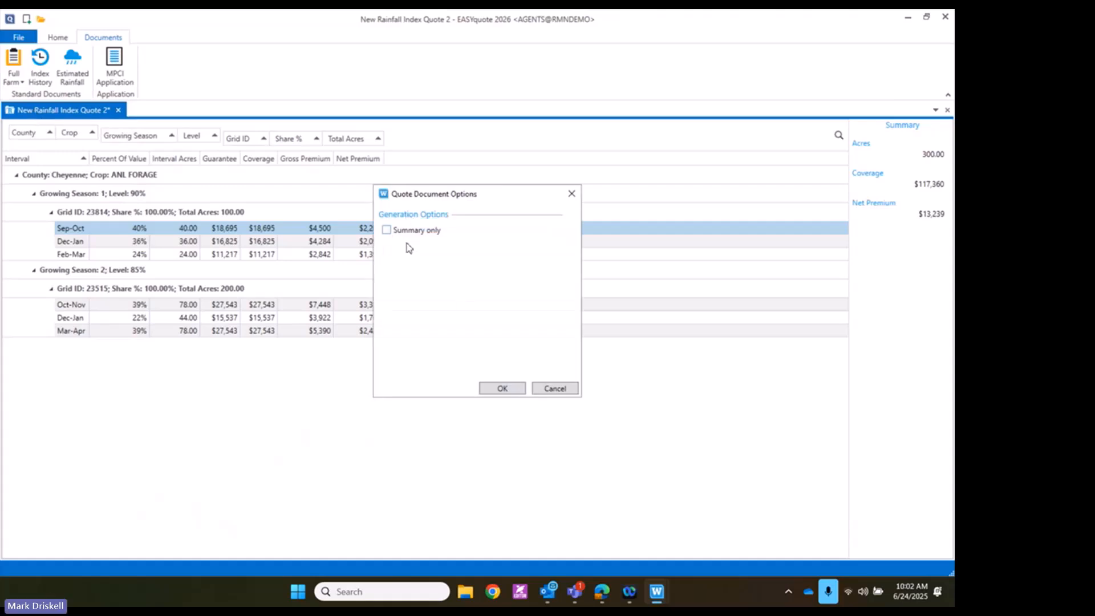
Generate the Full Farm Product Summary report, scroll through it, and close the viewer
click(497, 388)
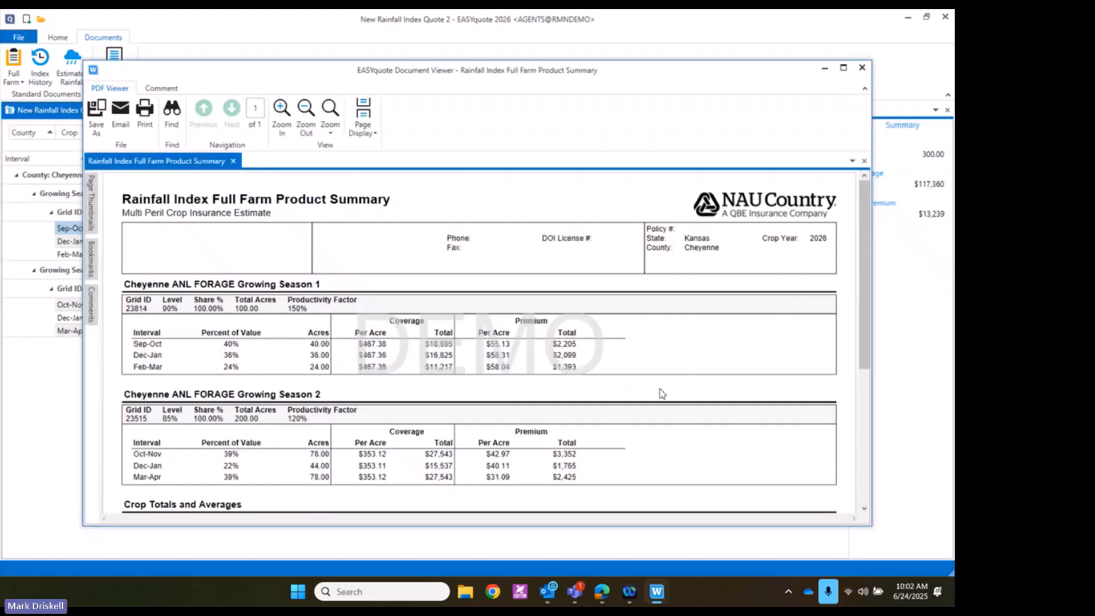
drag(867, 311, 871, 351)
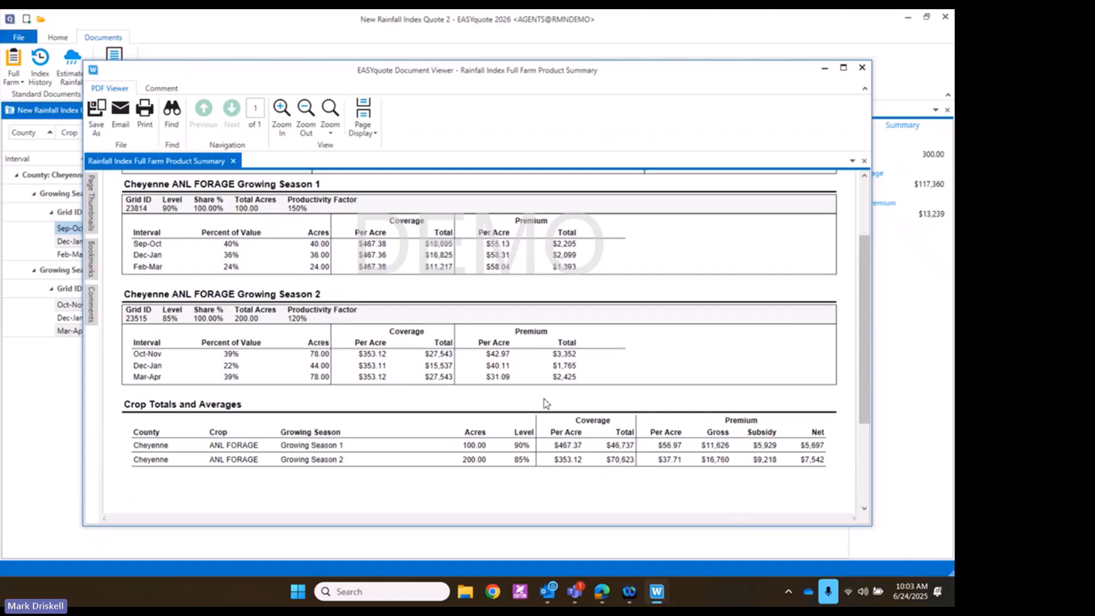
drag(863, 324, 862, 266)
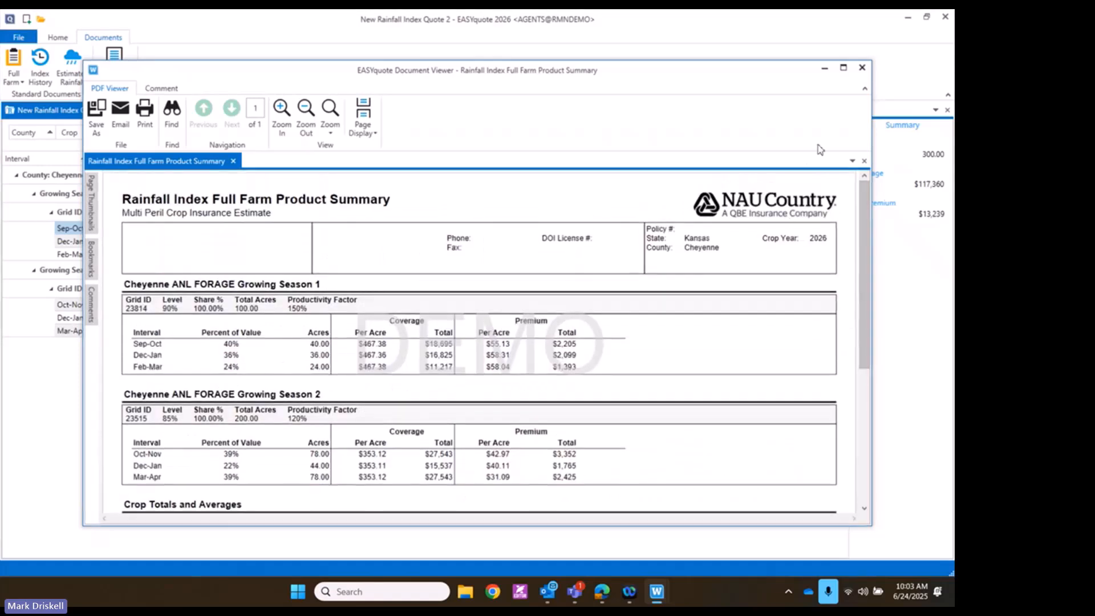
click(862, 68)
Run the Full Farm Productivity Factor Comparison for 100%–150% in 10% steps, then close the viewer
click(12, 81)
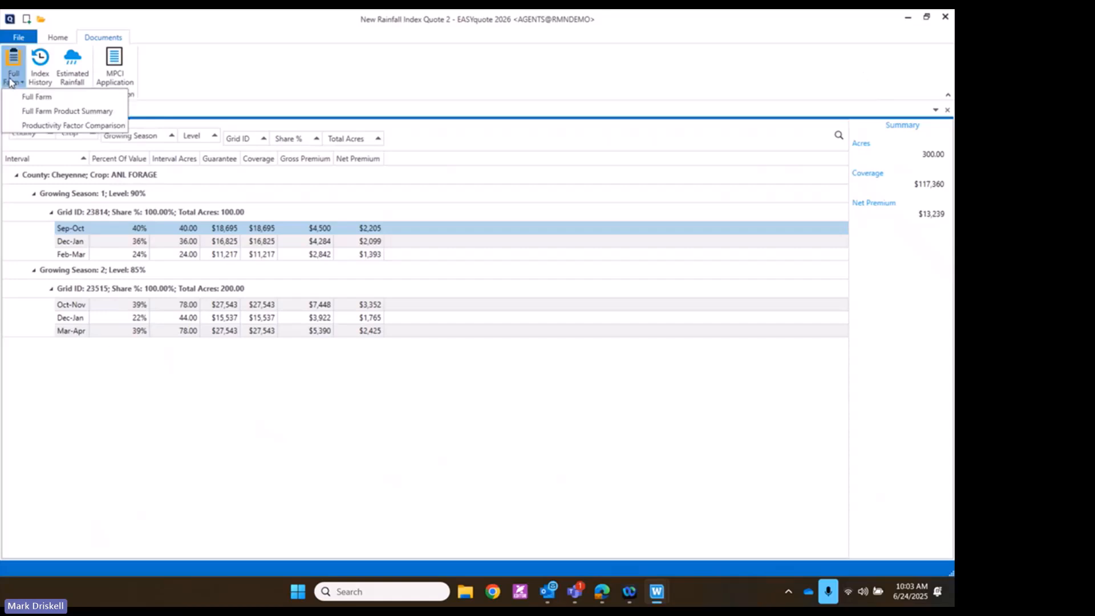
click(42, 126)
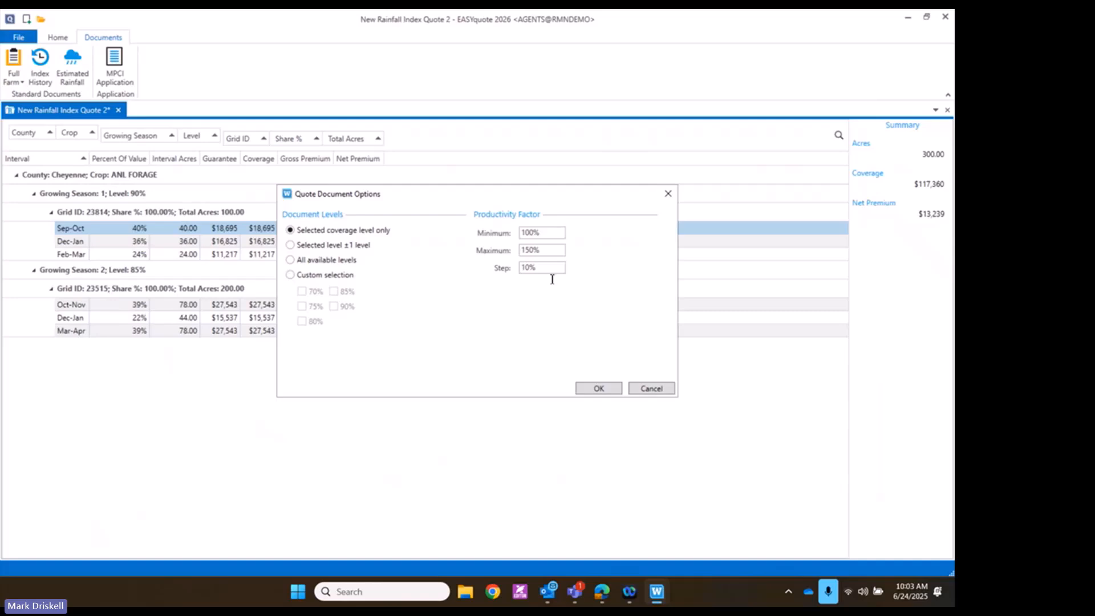
click(589, 394)
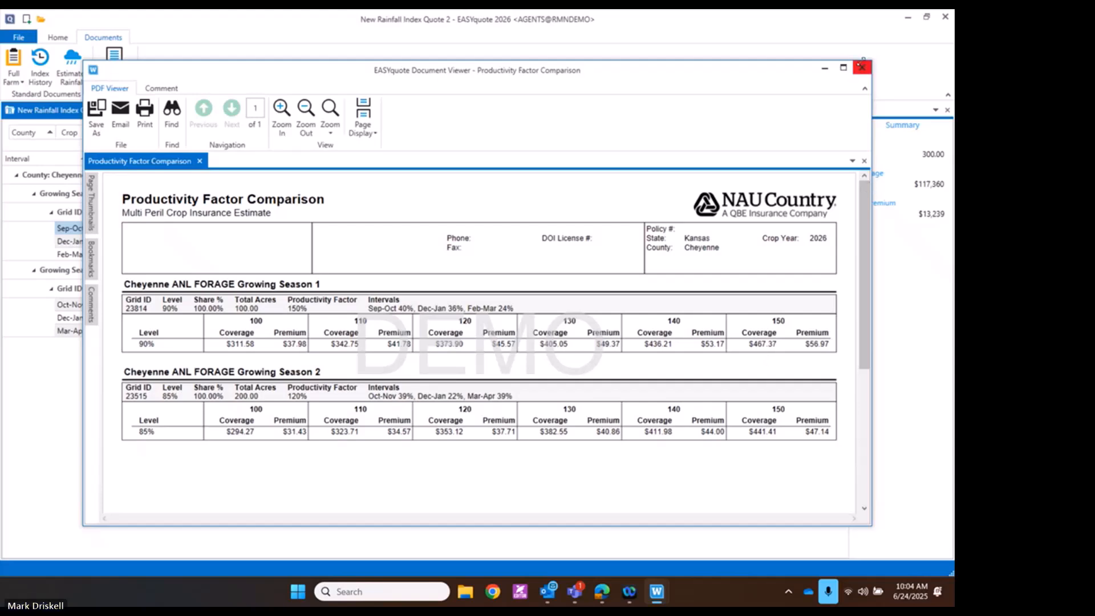
click(862, 70)
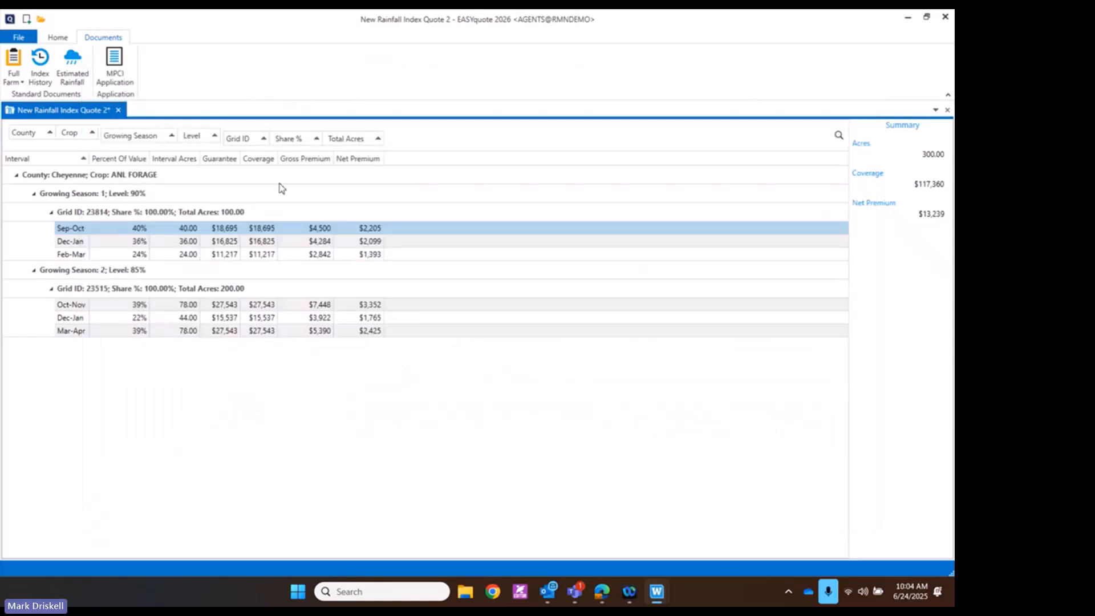
Generate the grid 23814 Index History report (2006–2025), scroll through both pages, and close it
click(38, 70)
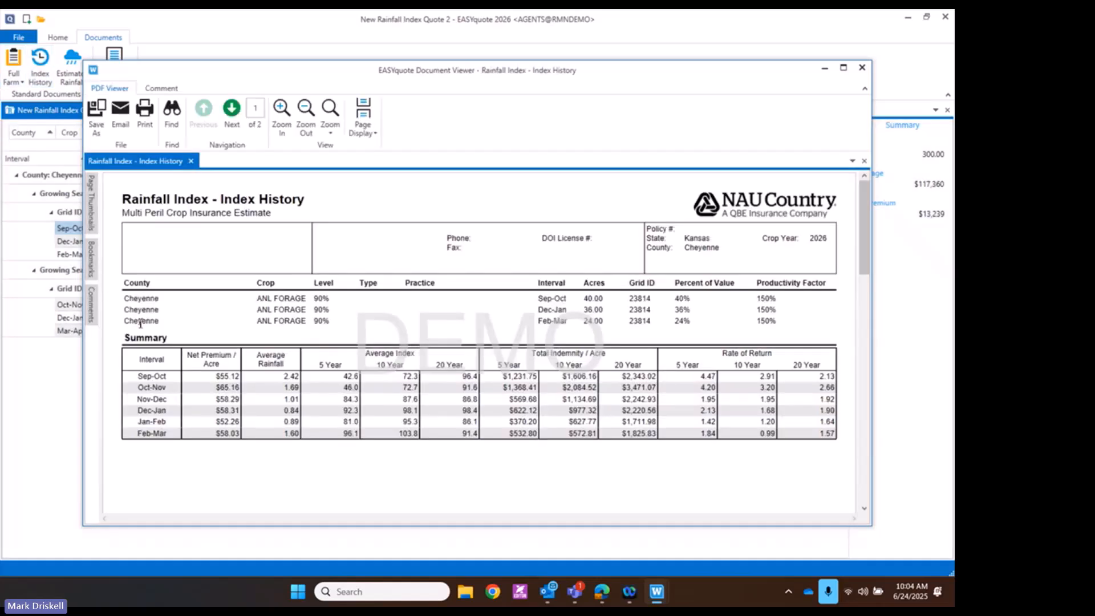
drag(864, 245, 865, 254)
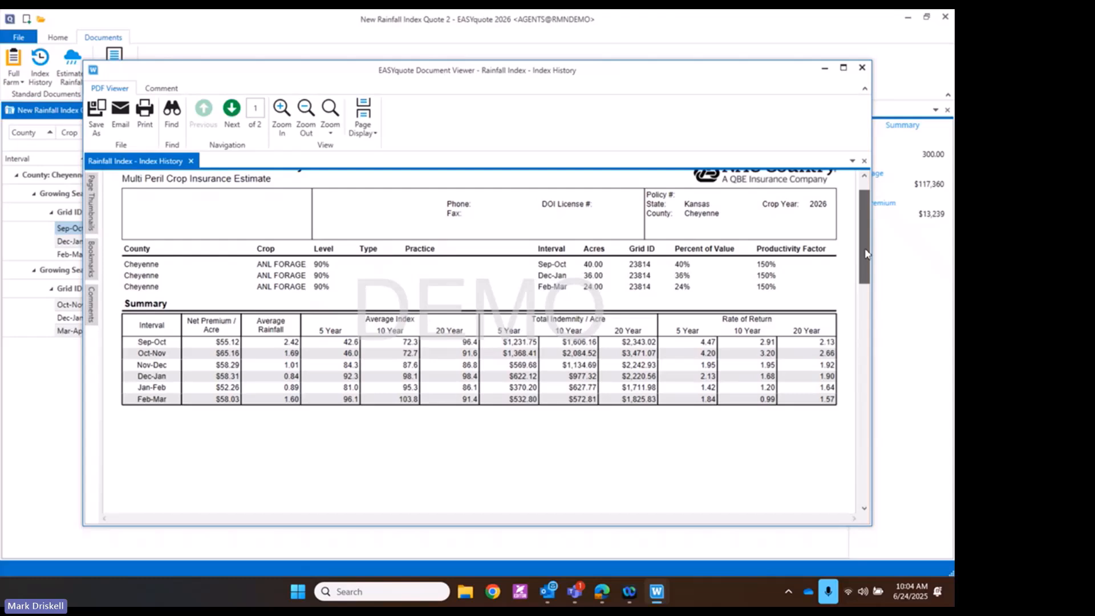
drag(865, 253, 876, 400)
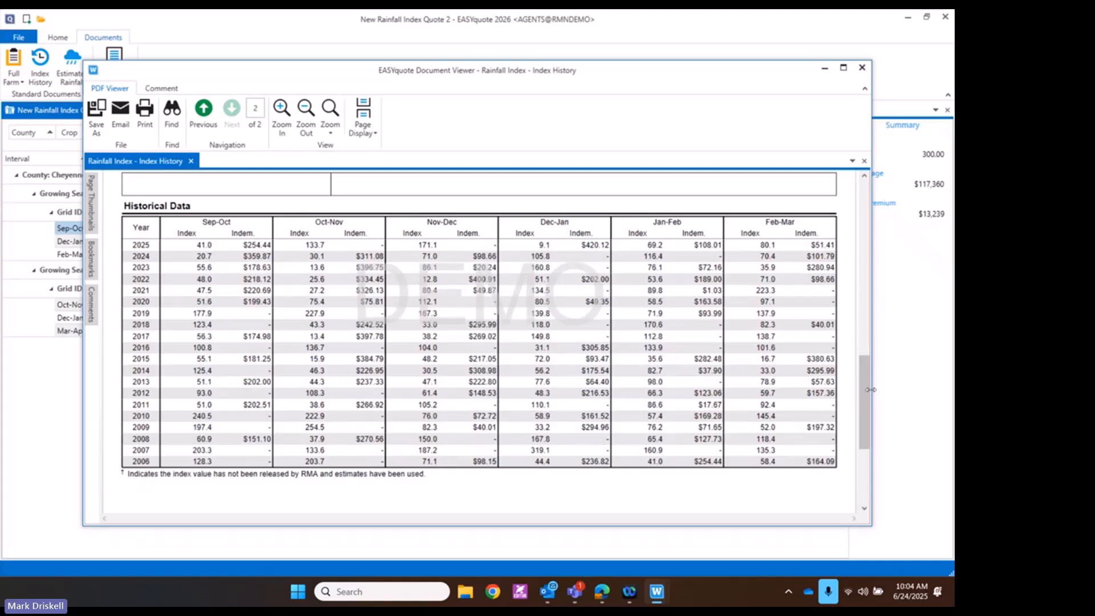
drag(864, 389, 864, 209)
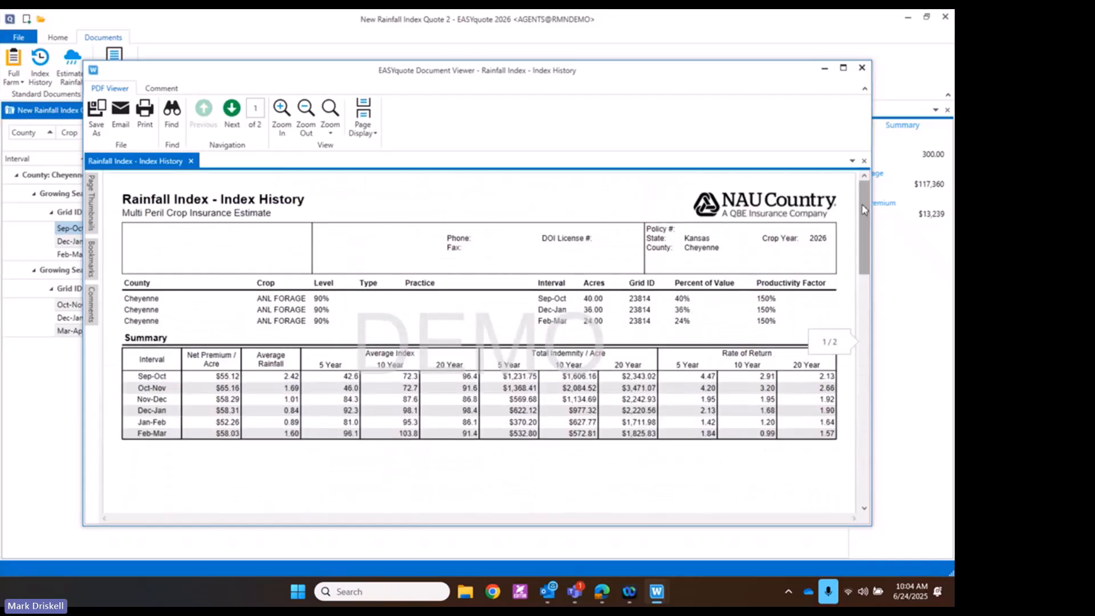
click(861, 68)
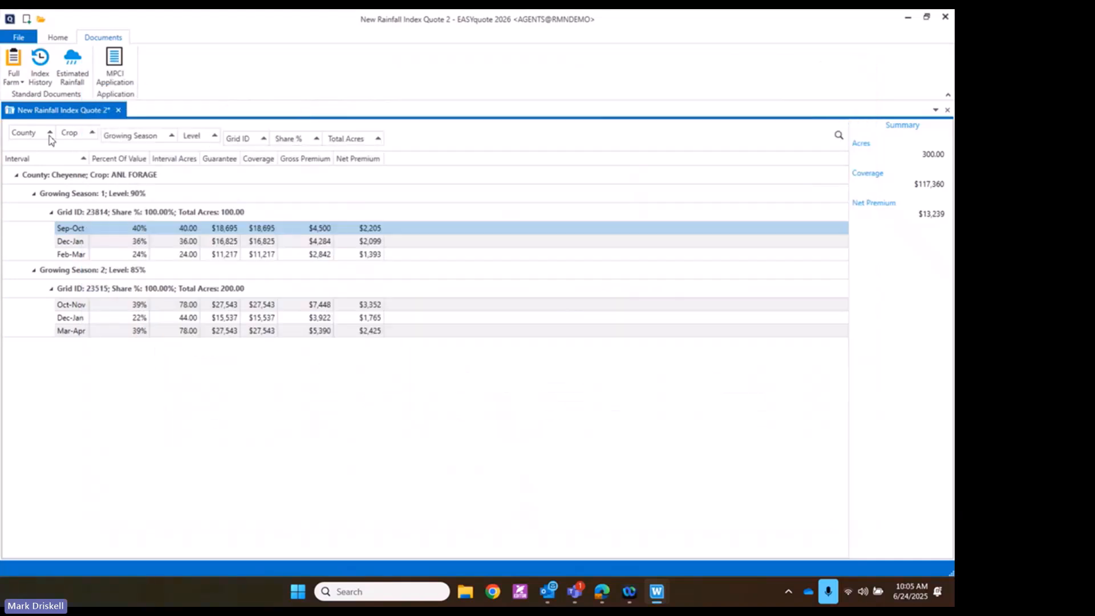
Generate the 5-page MPCI Policy Transfer/Application for the Grid ID 23814 group, scroll to page 2, and close it
click(66, 213)
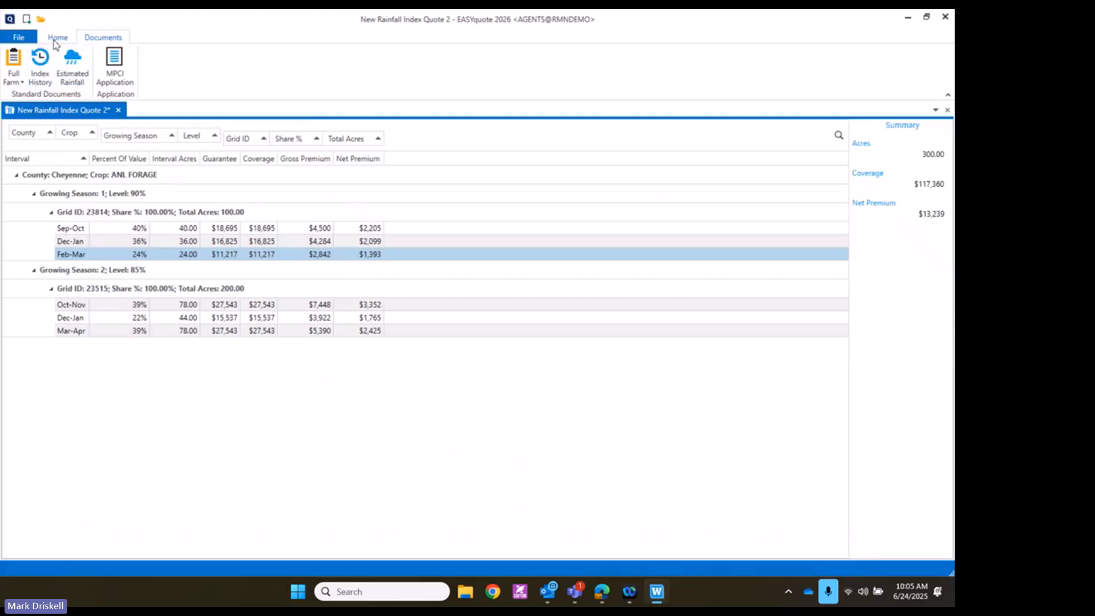
click(112, 80)
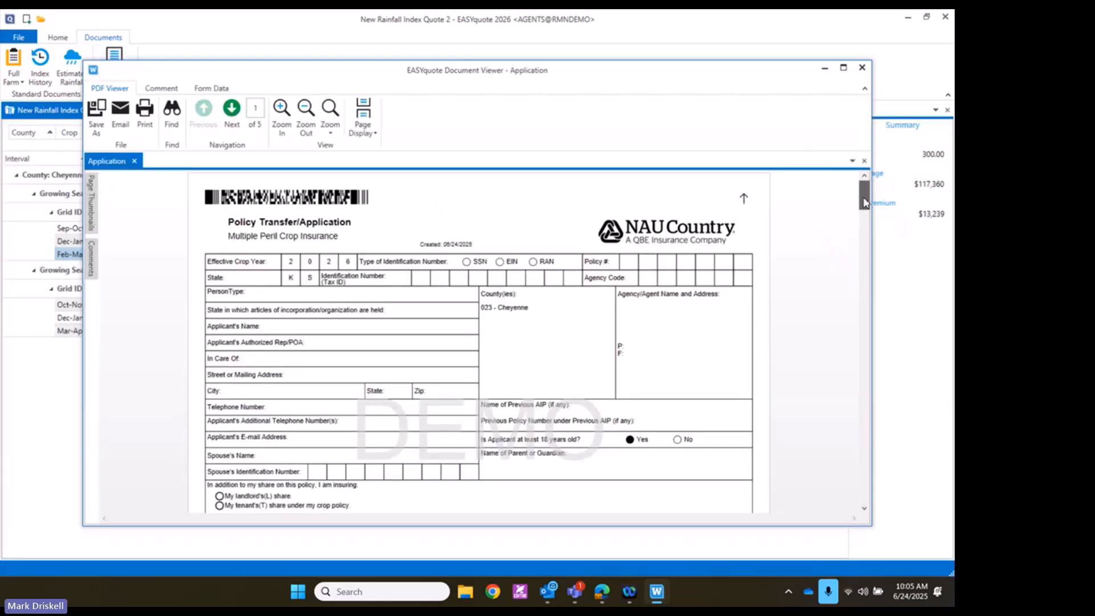
scroll(864, 211, down, 5)
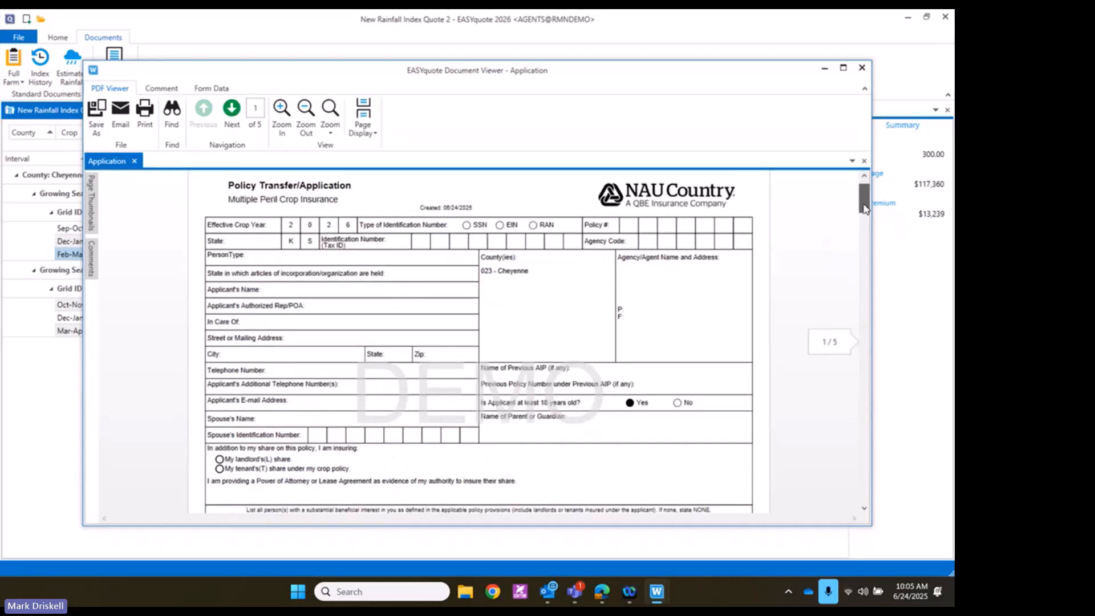
scroll(867, 240, down, 8)
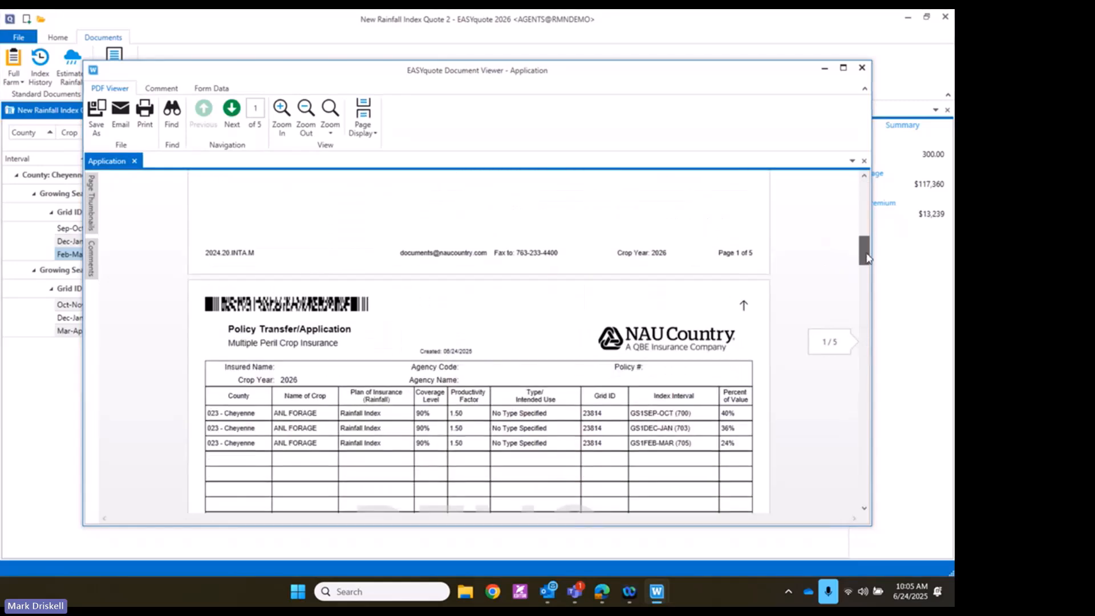
scroll(868, 259, down, 4)
scroll(867, 285, down, 3)
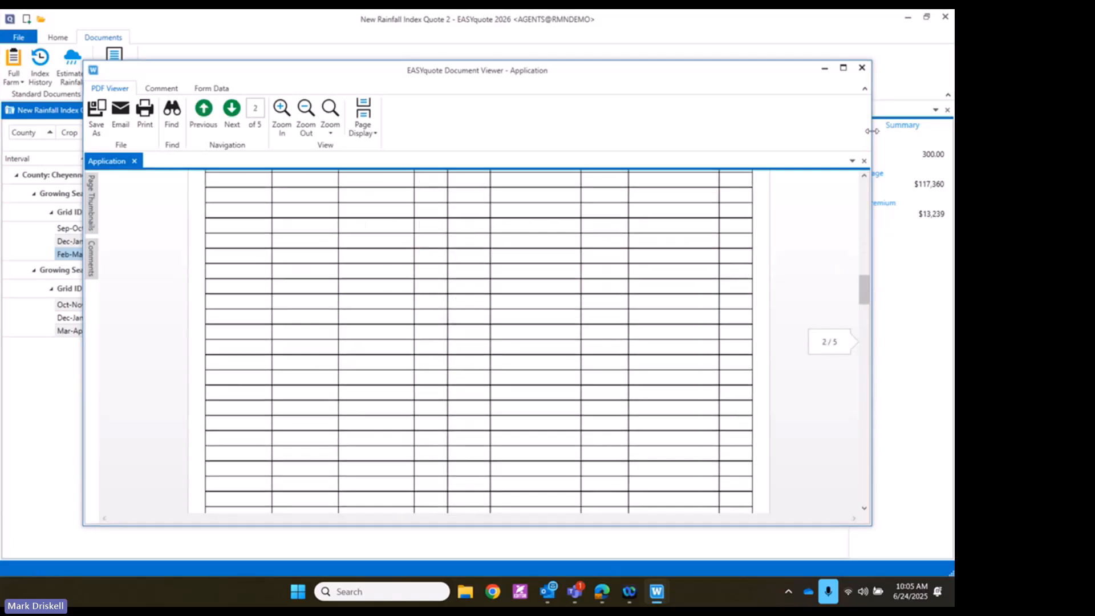
click(862, 69)
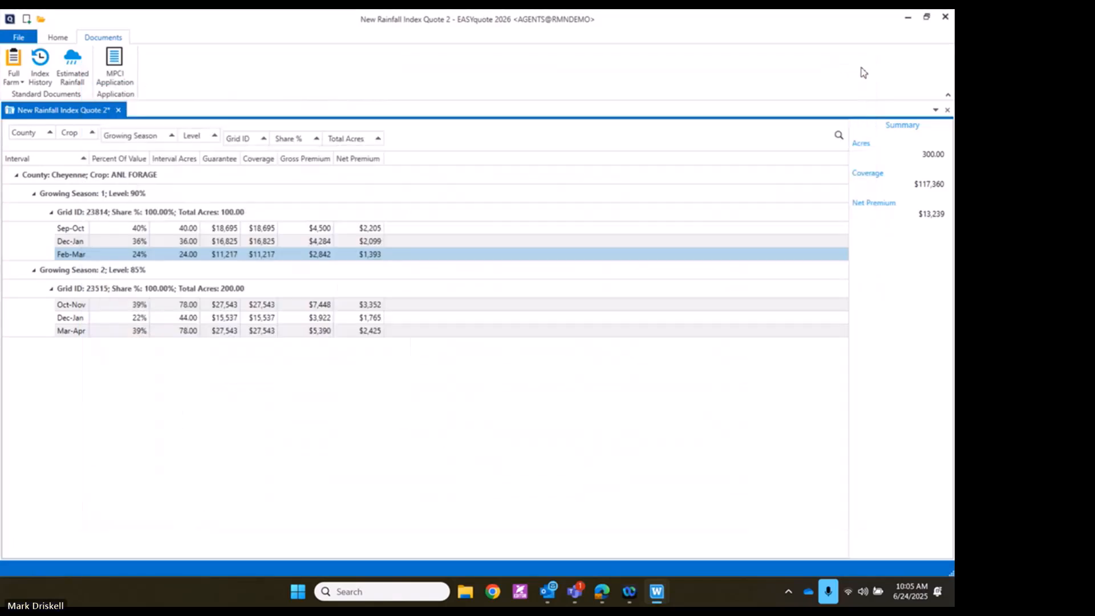
Apply a 2022 Historical Index back-cast, showing $61,396 indemnity and 4.64 rate of return
click(56, 39)
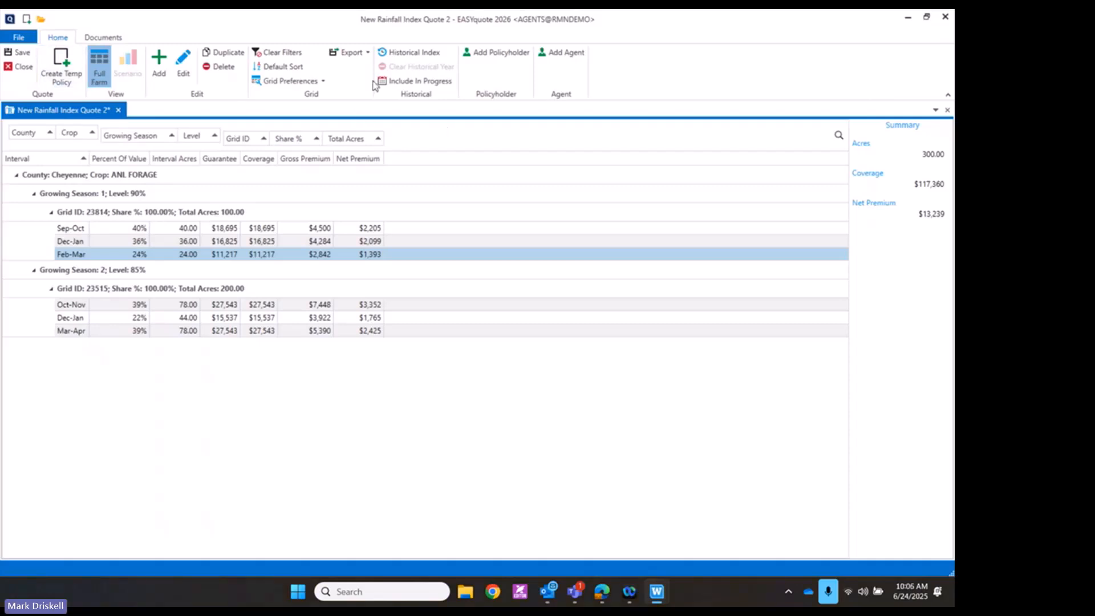
click(406, 58)
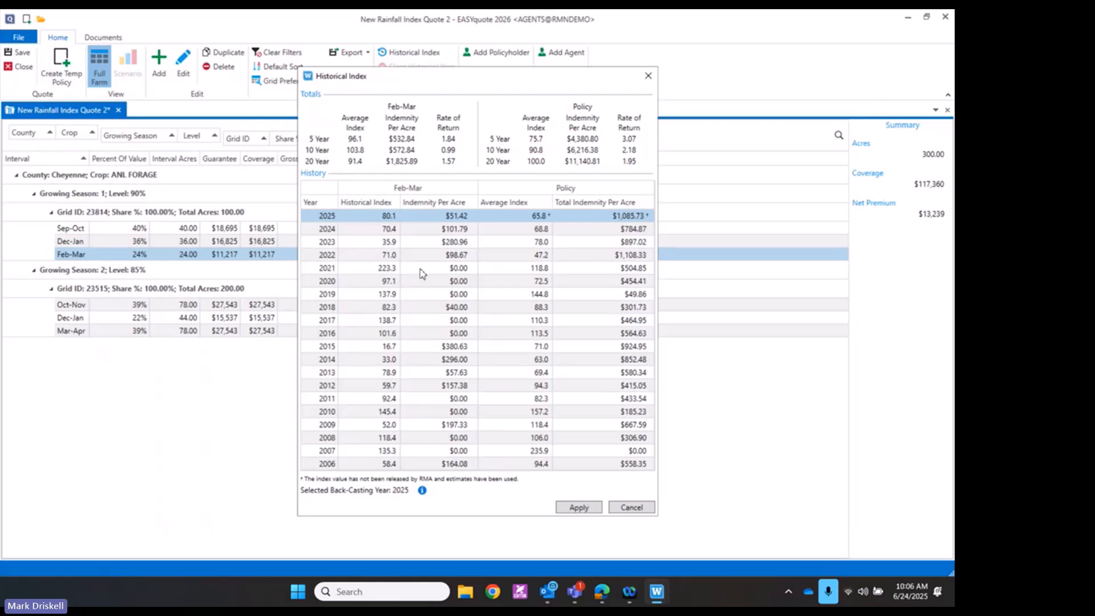
click(419, 257)
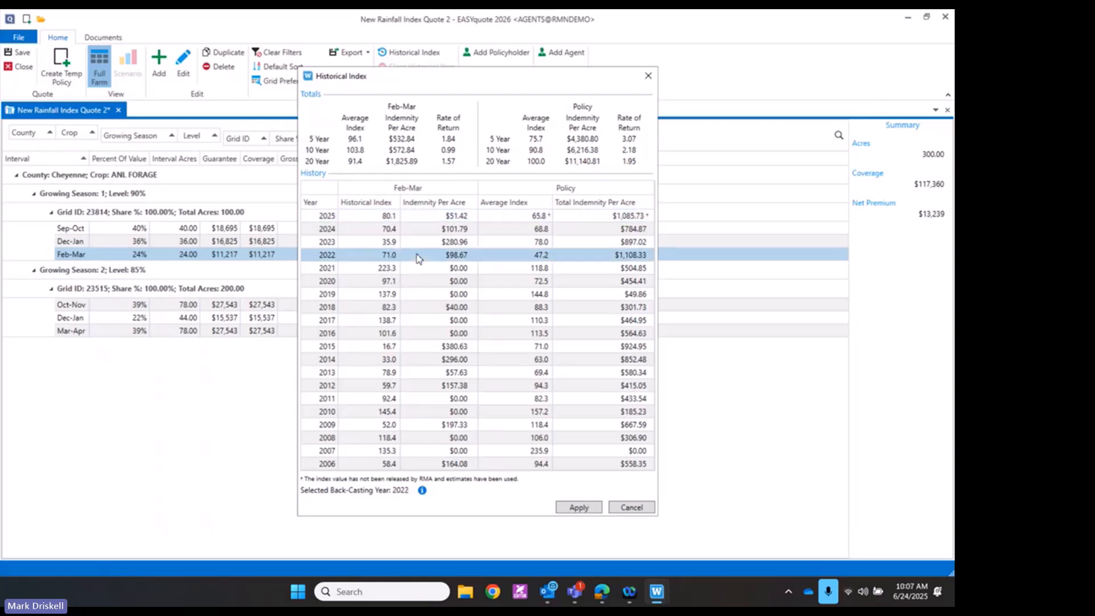
click(579, 507)
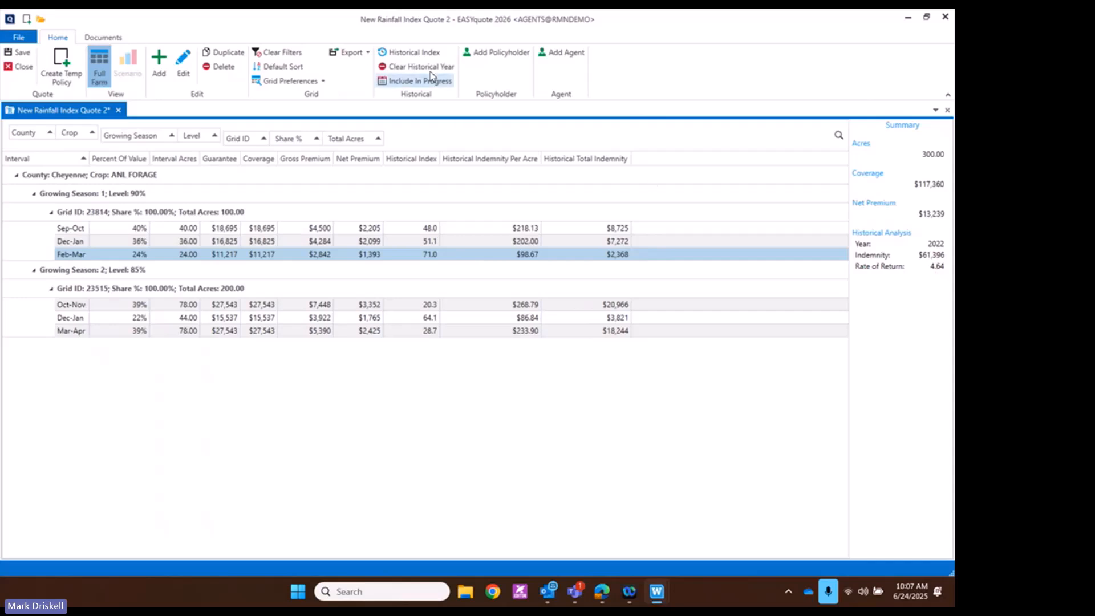
Apply a 2016 Historical Index back-cast to the quote
click(420, 53)
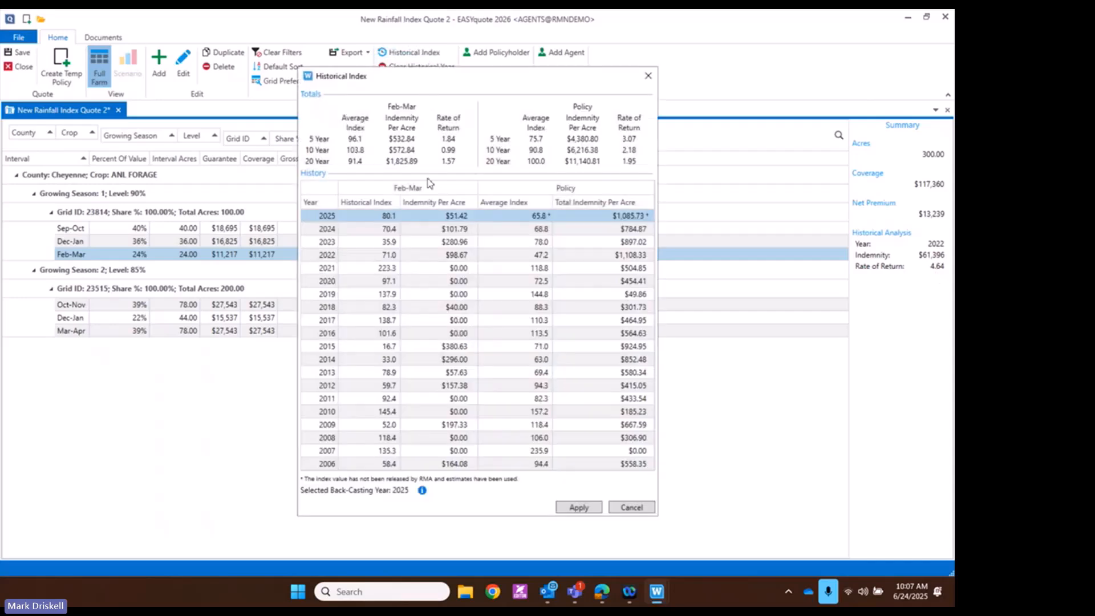
click(399, 337)
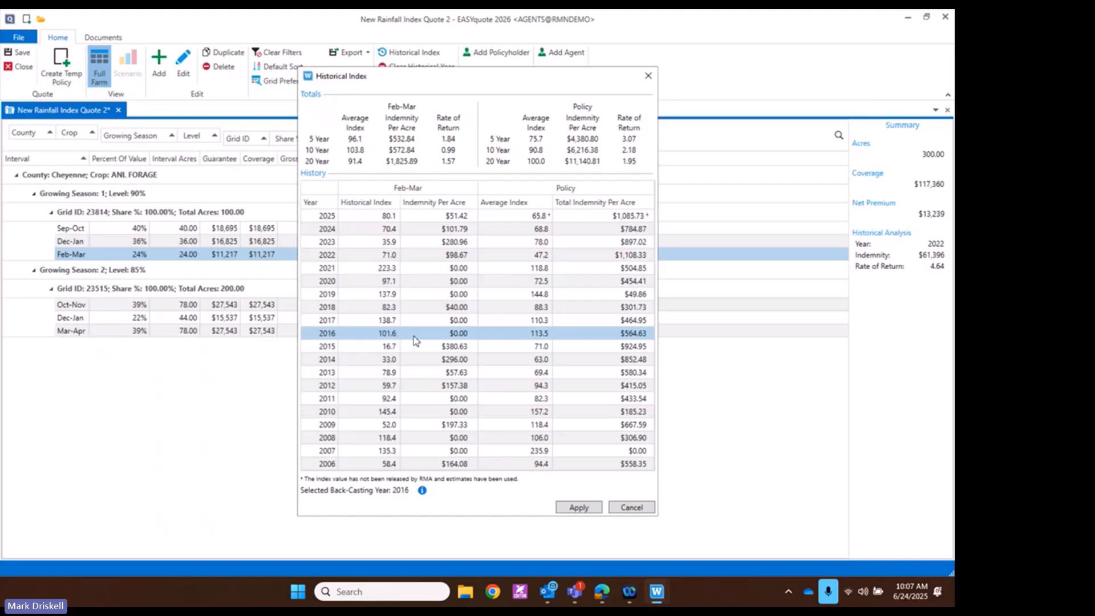
click(577, 507)
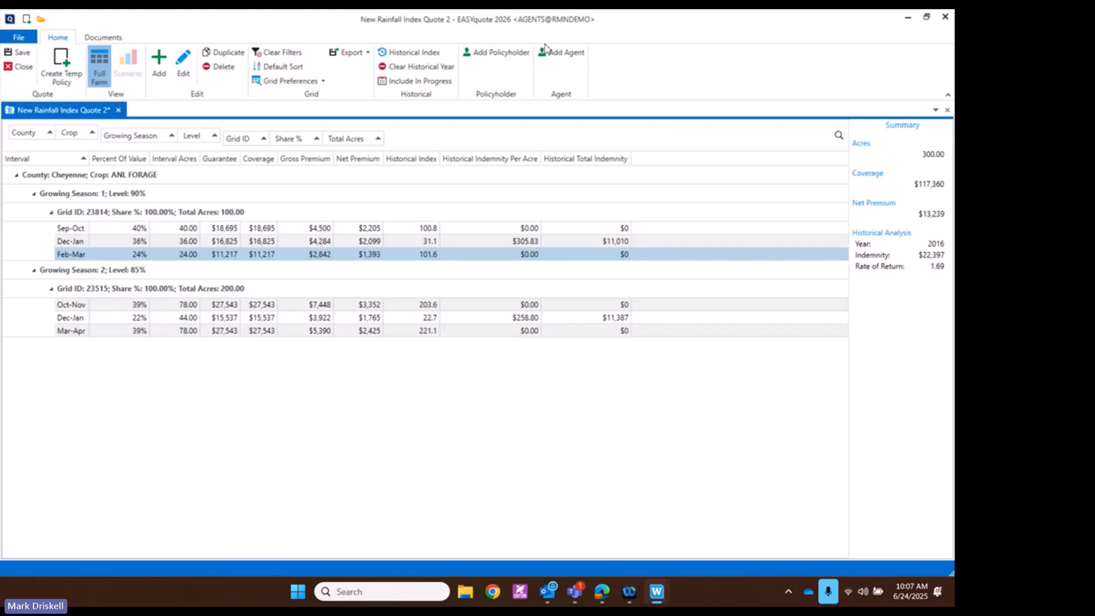
Clear the historical year, removing the historical index and indemnity columns from the grid
click(401, 51)
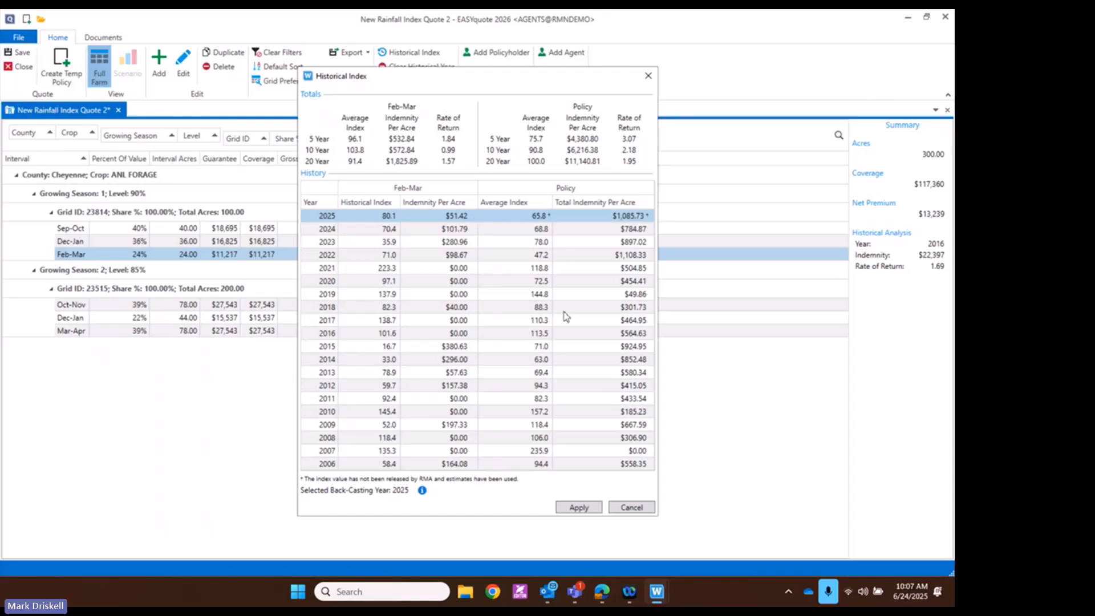
click(629, 507)
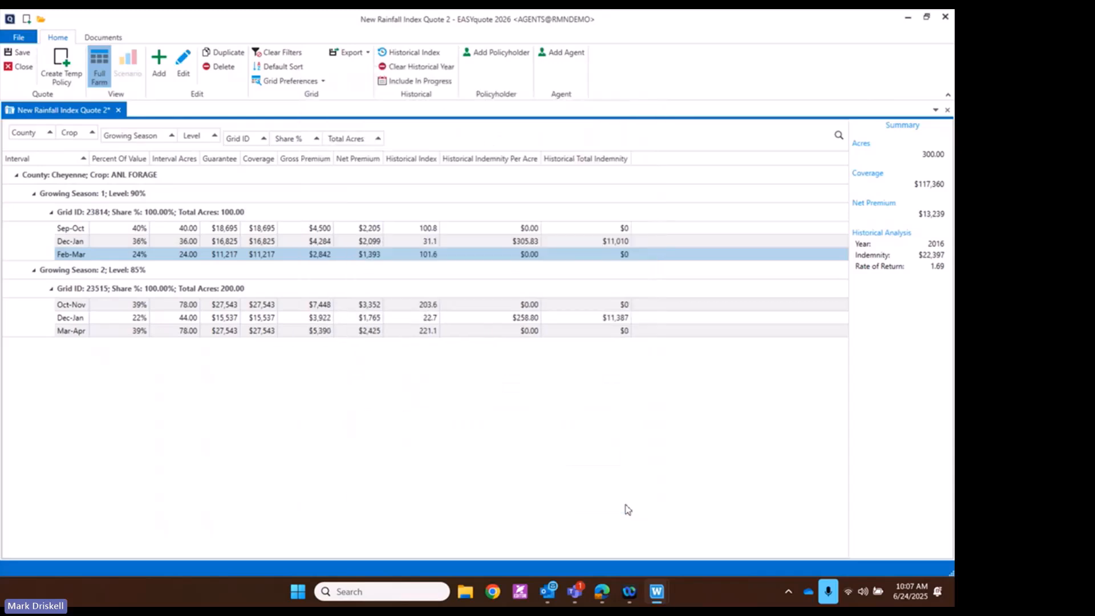
click(410, 67)
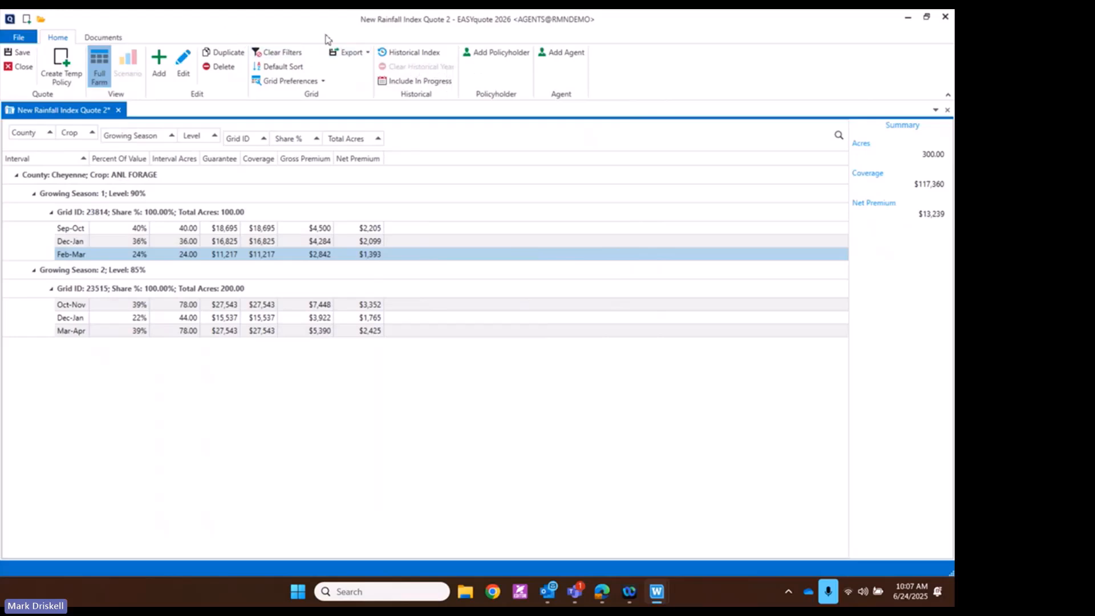
click(494, 52)
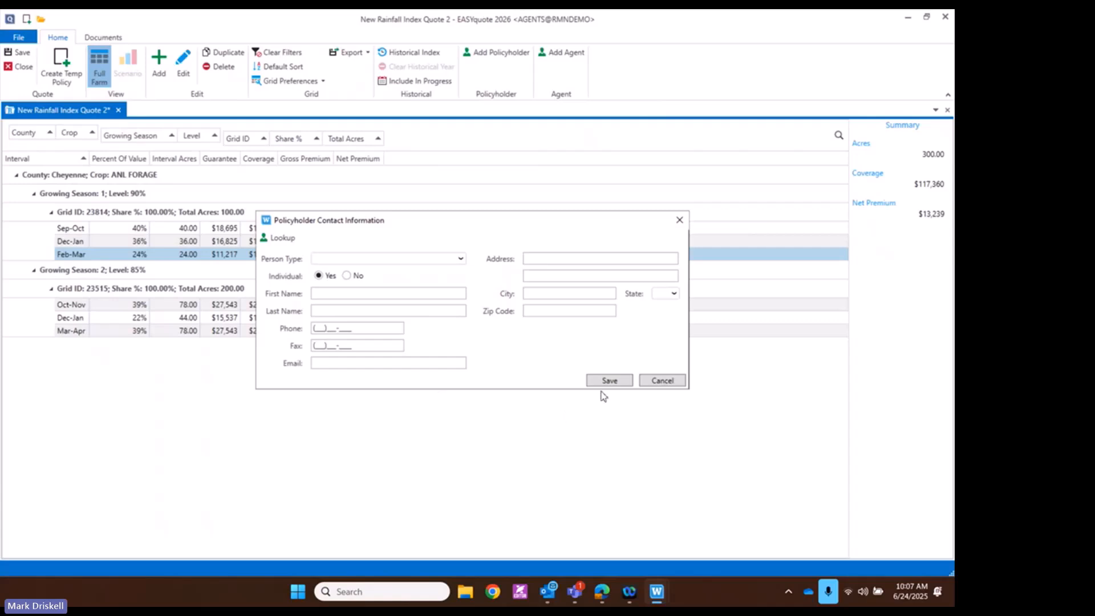
click(660, 381)
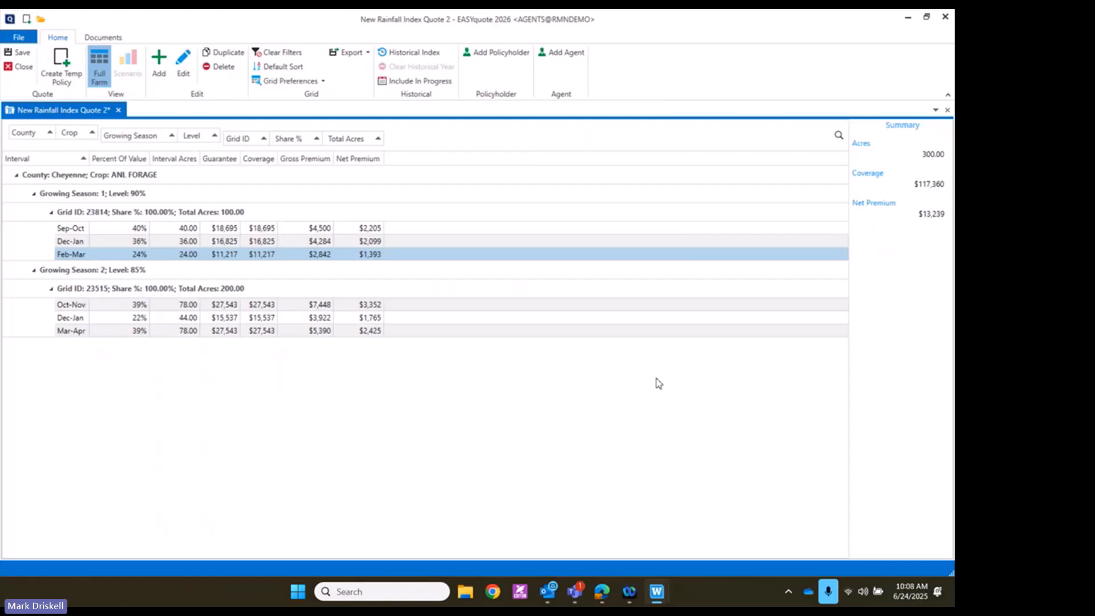
click(63, 80)
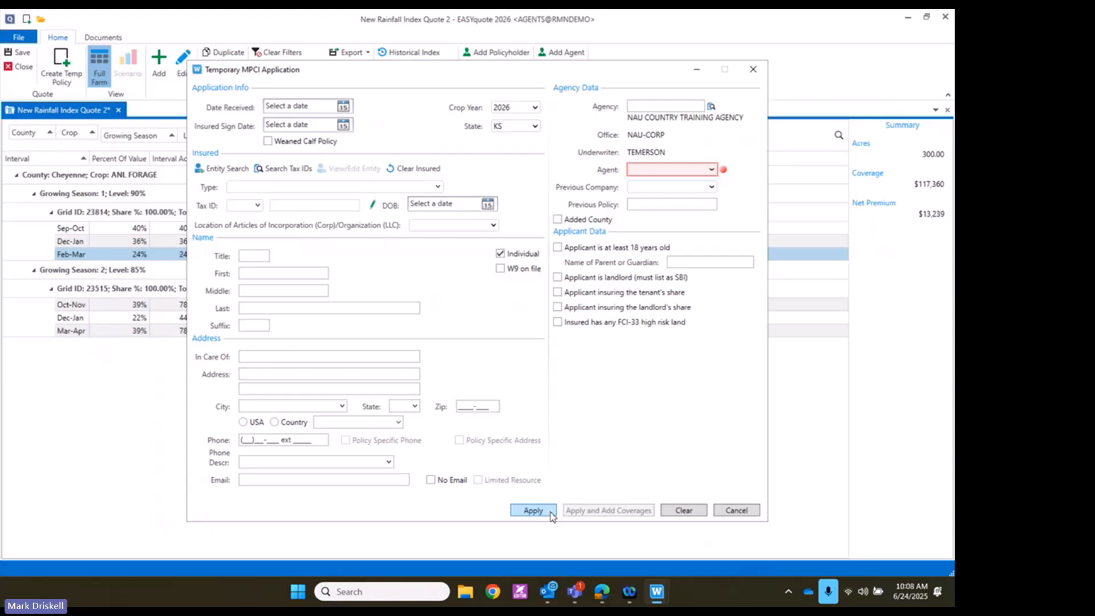
click(736, 511)
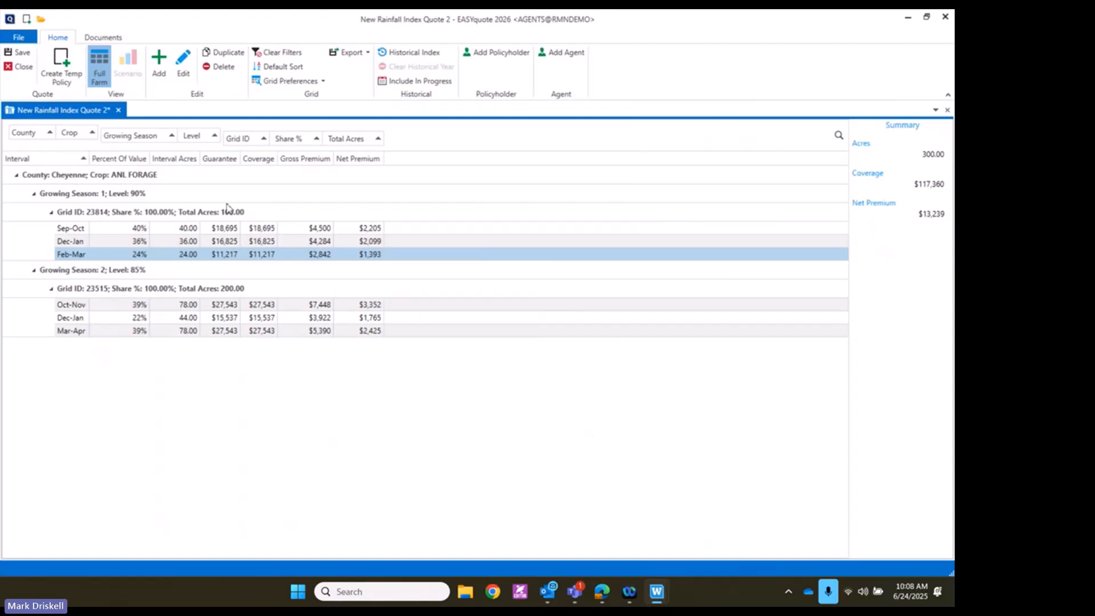
Search by policy number and open the insured's Kansas Cheyenne Annual Forage policy (332.74 acres)
click(45, 21)
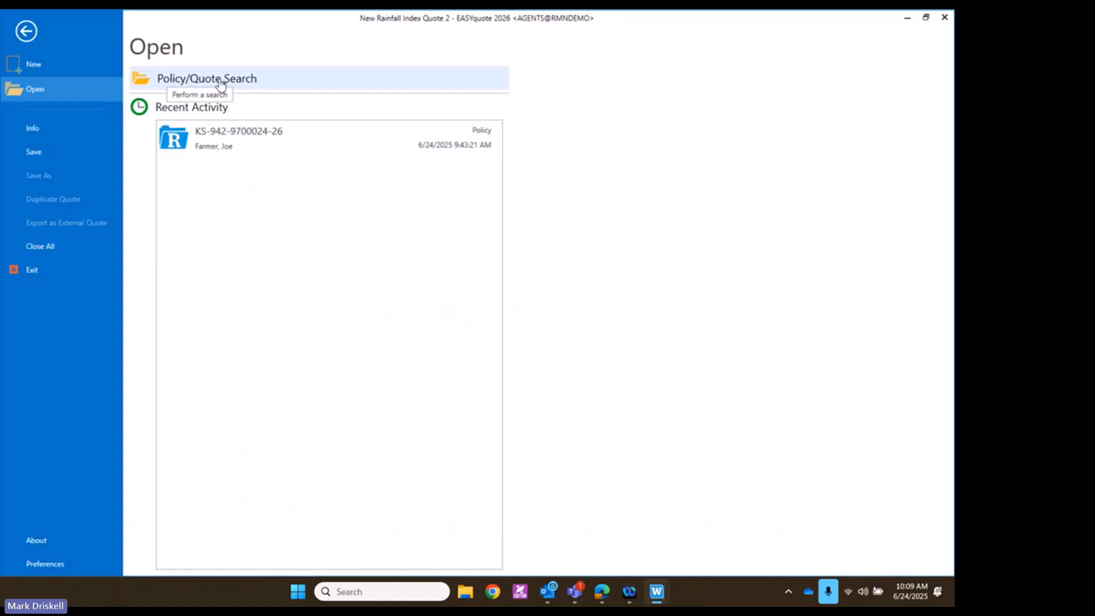
click(264, 84)
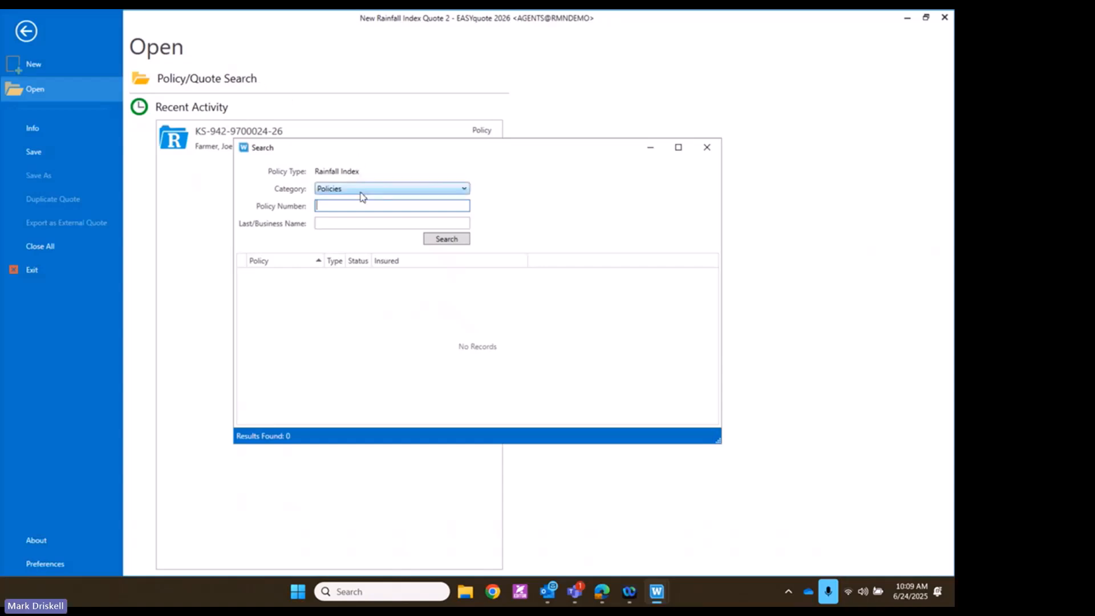
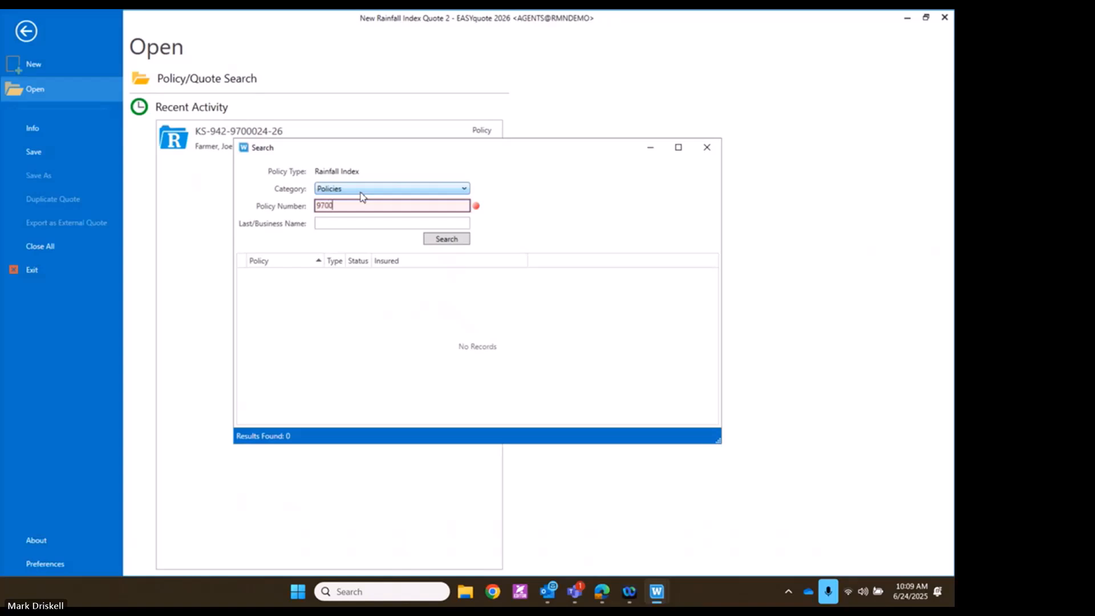
key(Return)
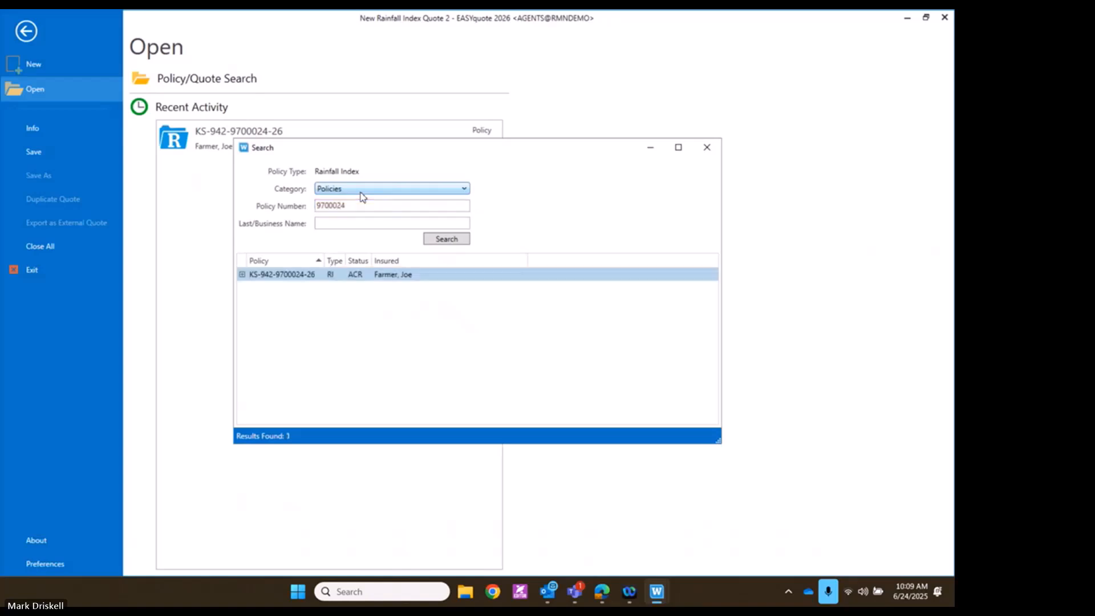
double_click(424, 276)
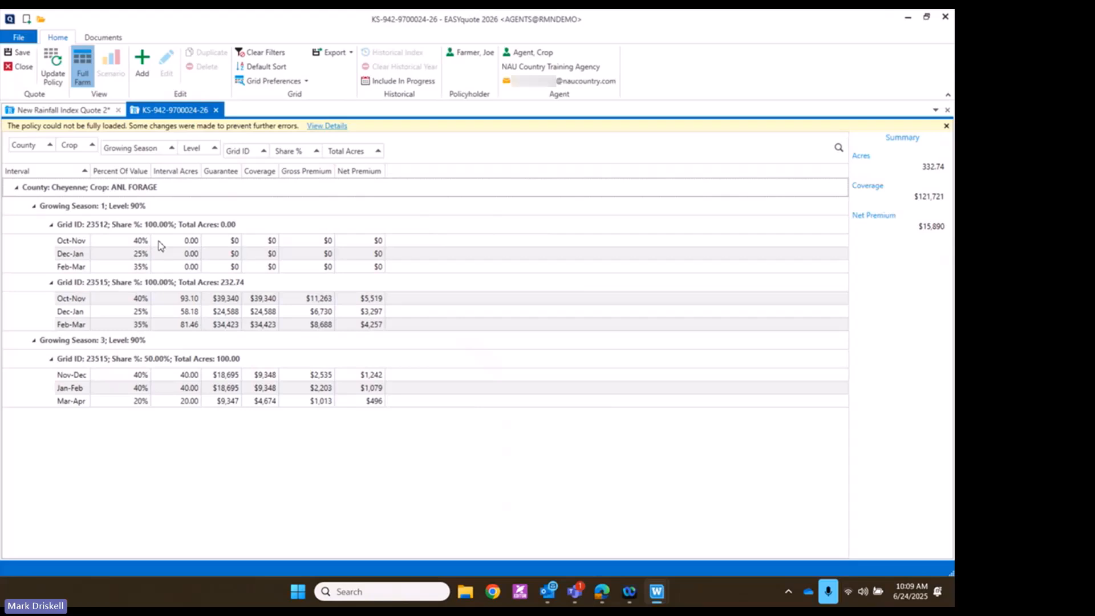
Set the Grid 23512 Oct-Nov line to 100 acres and save it
double_click(113, 246)
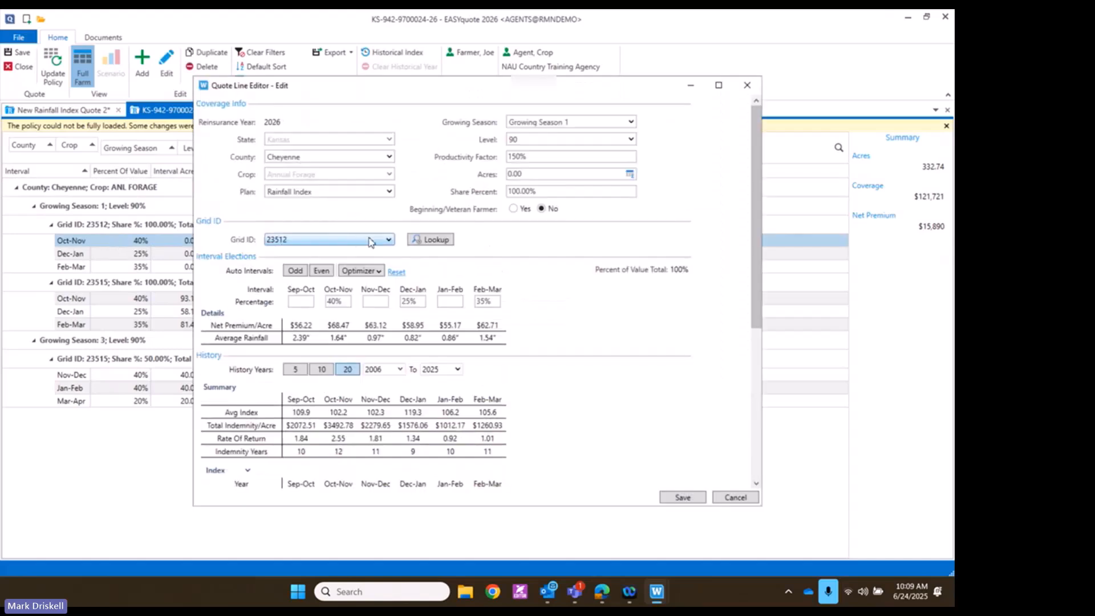
click(556, 174)
text(10)
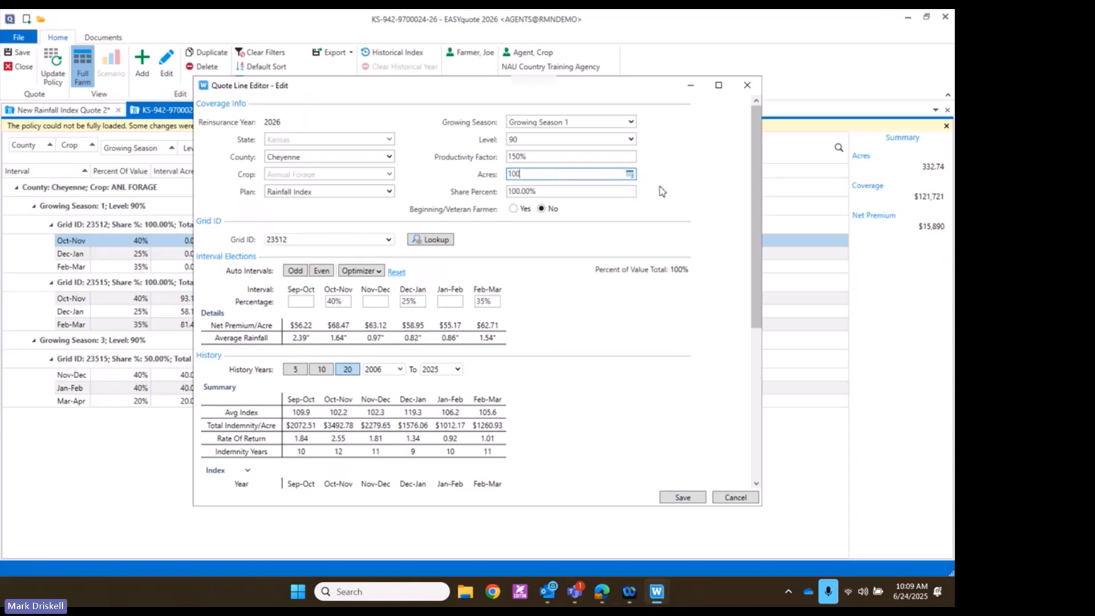
click(682, 498)
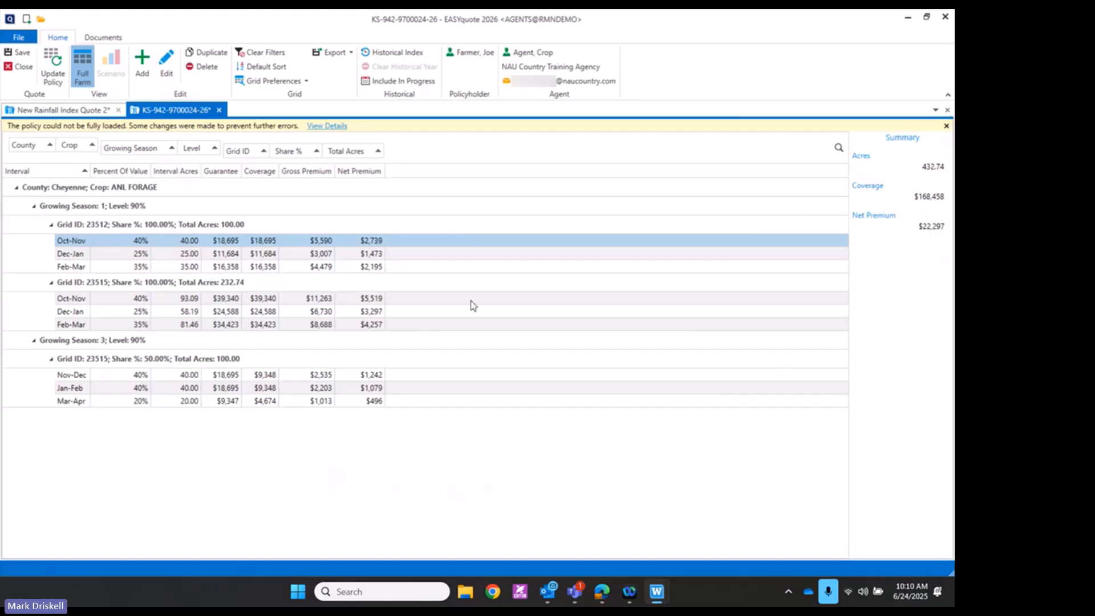
Re-optimize the Grid 23512 Oct-Nov line's intervals over 5 years of history and save
double_click(216, 242)
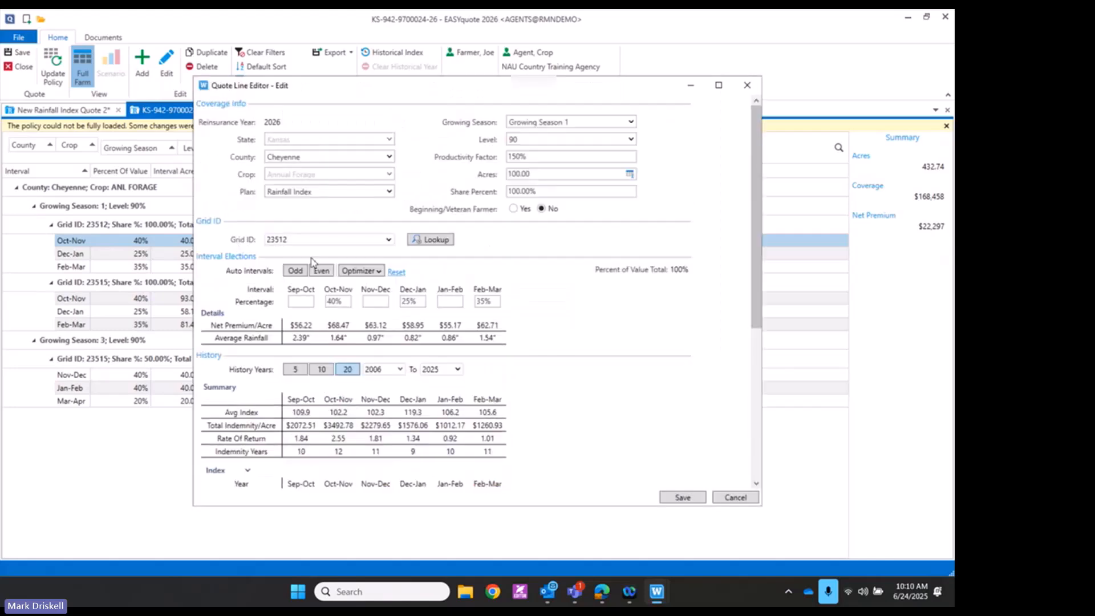
click(380, 272)
click(389, 307)
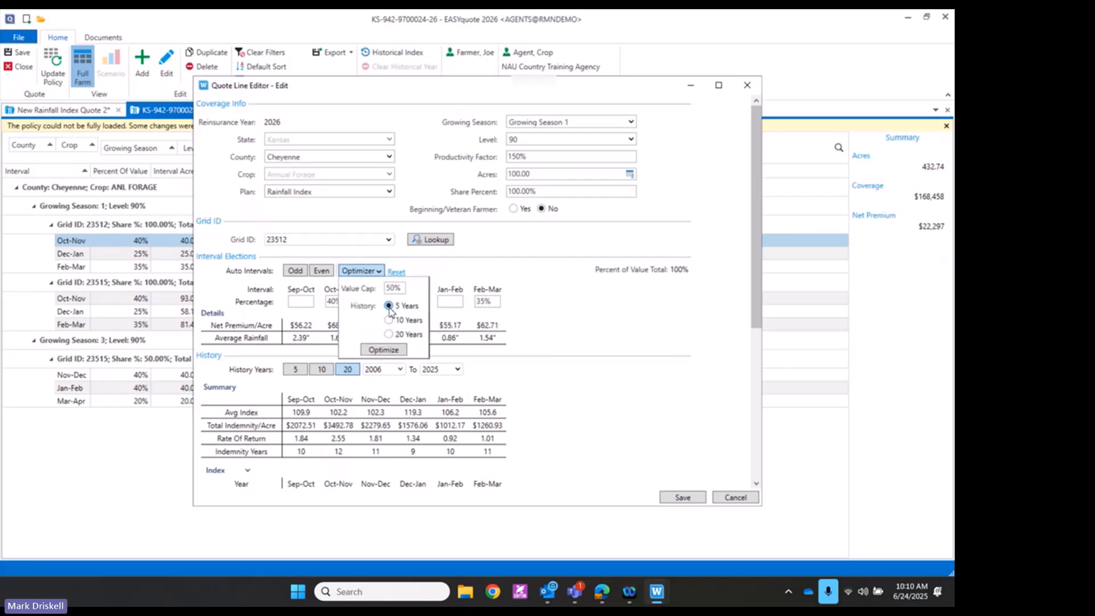
click(390, 351)
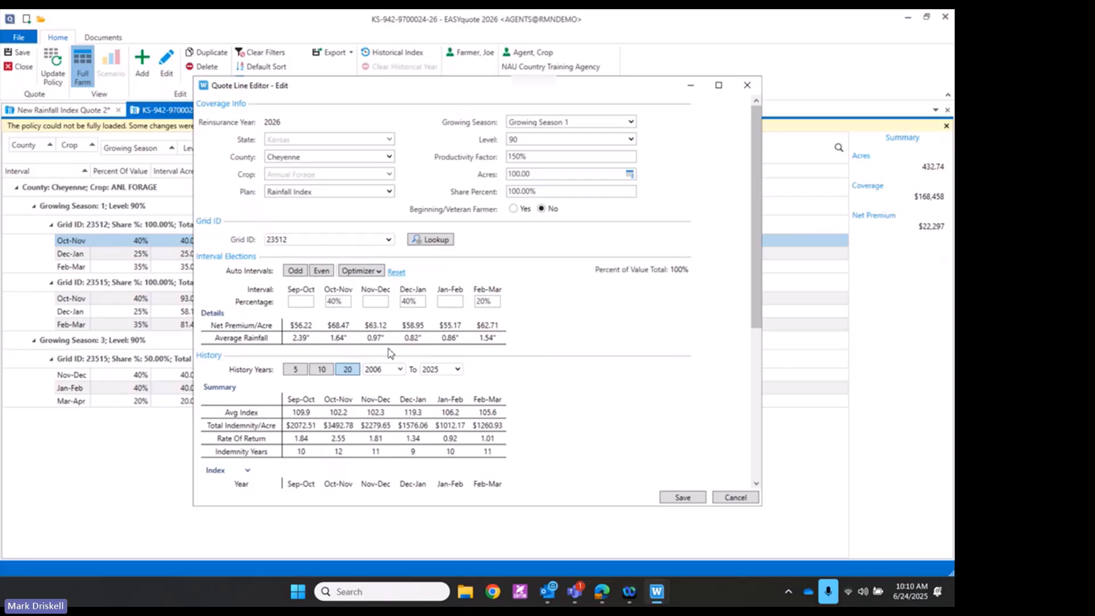
click(671, 498)
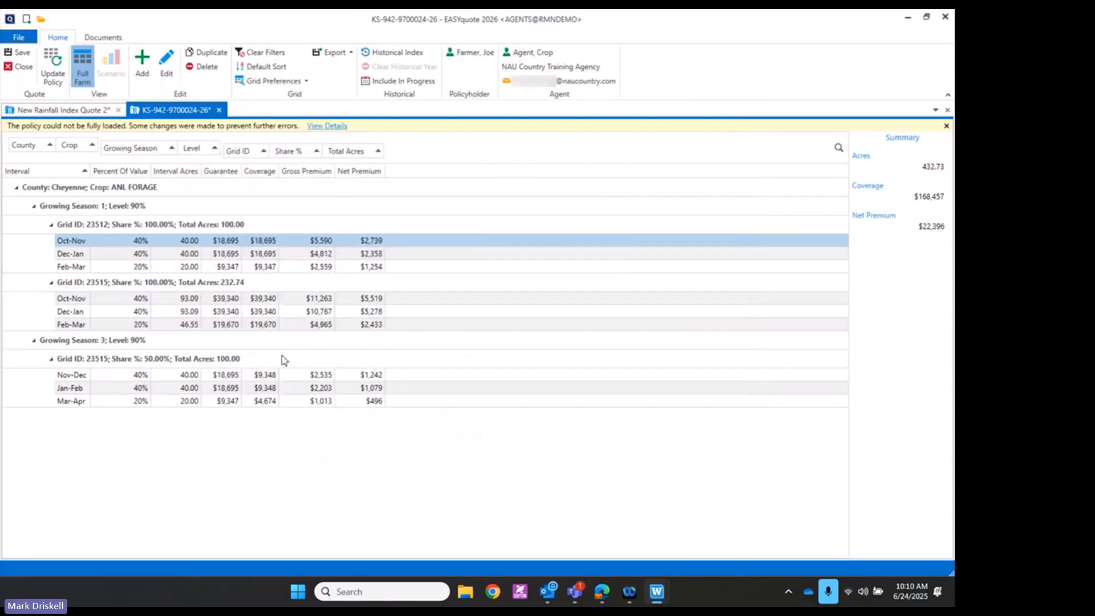
Optimize the Growing Season 1 Grid 23515 intervals over 5 years, keeping 40%/40%/20%, and save
double_click(120, 300)
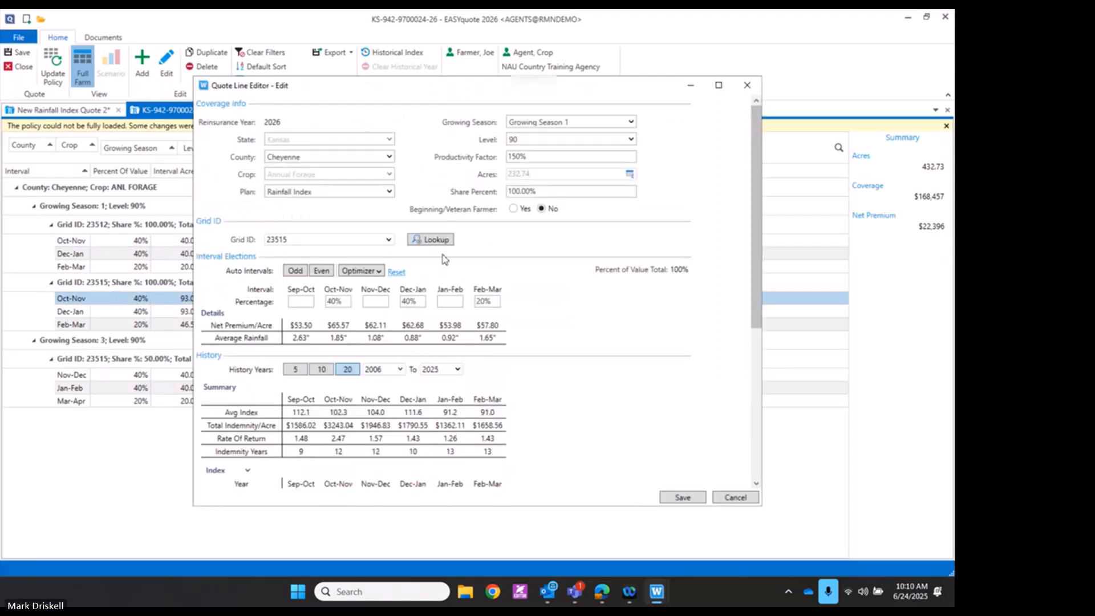
click(379, 272)
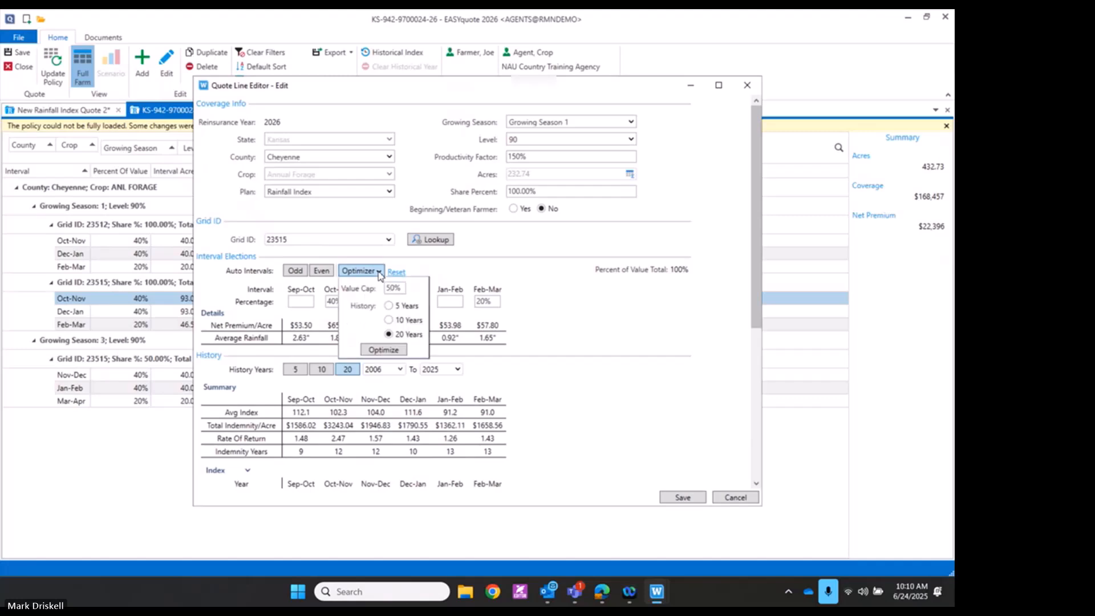
click(389, 305)
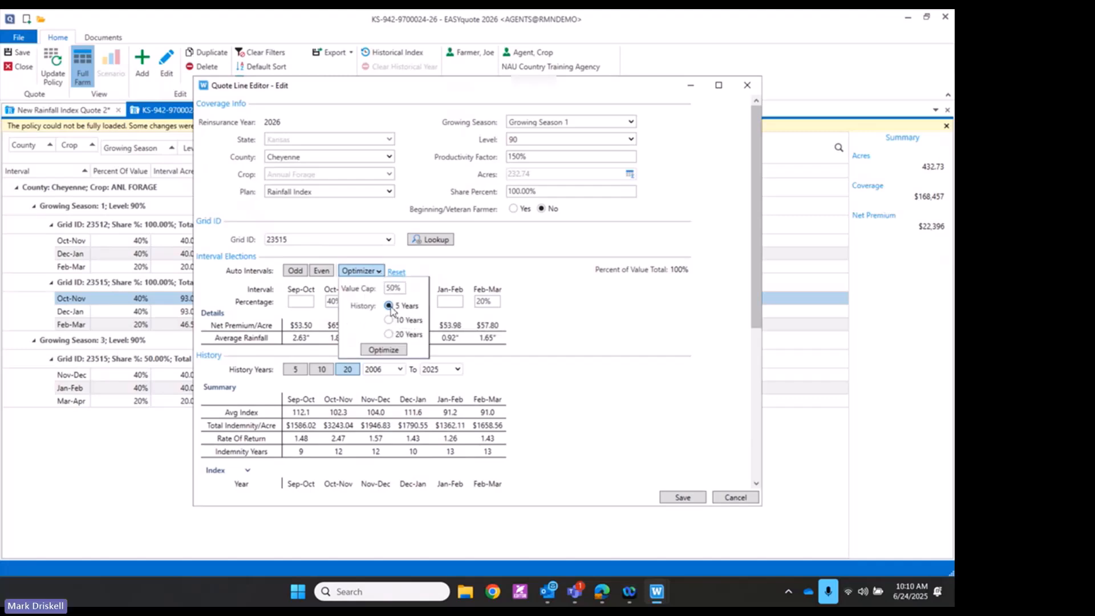
click(402, 350)
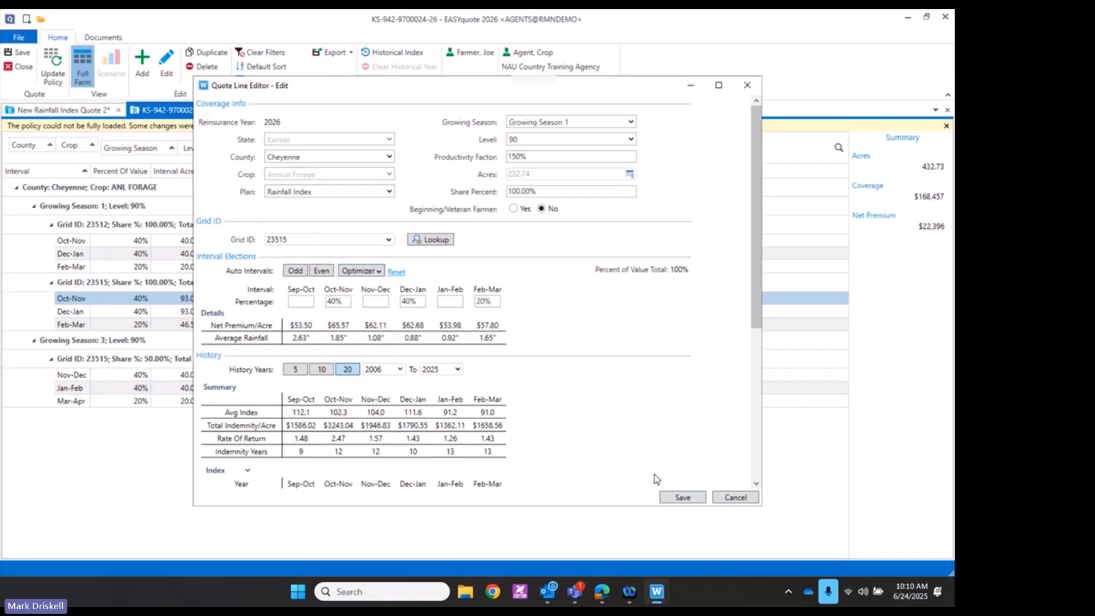
click(670, 498)
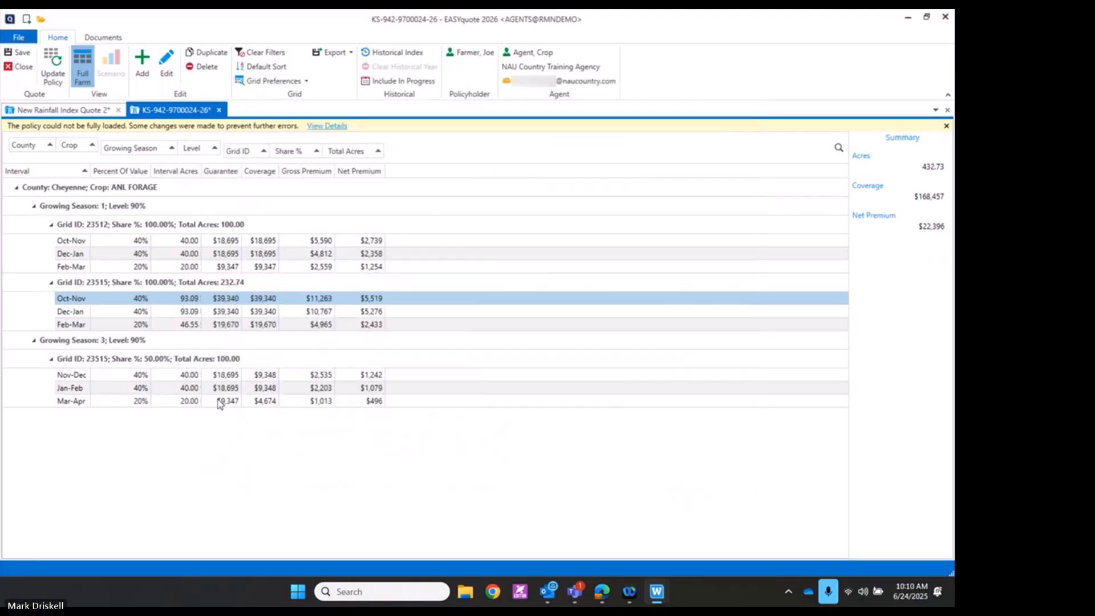
Optimize Growing Season 3 to Nov-Dec 40%, Jan-Feb 20%, Mar-Apr 40% and save
double_click(228, 377)
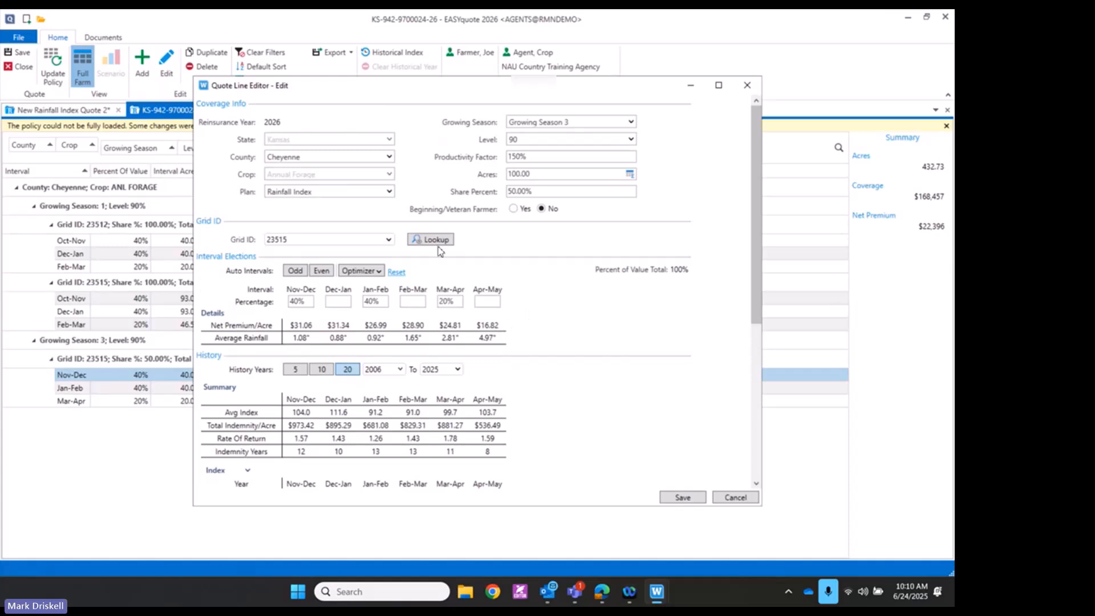
click(379, 271)
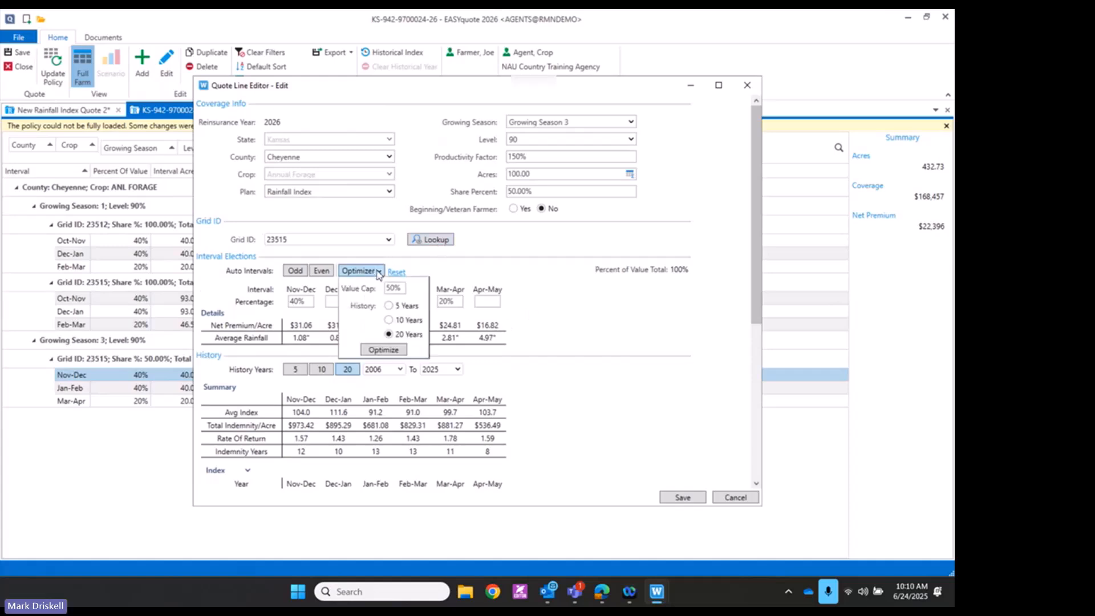
click(392, 350)
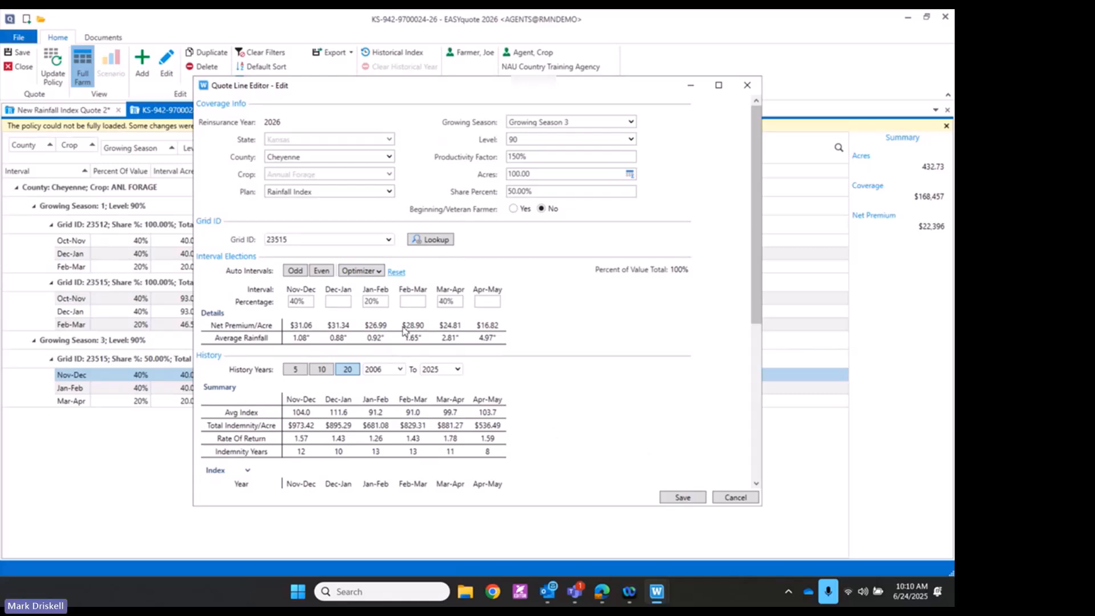
click(683, 497)
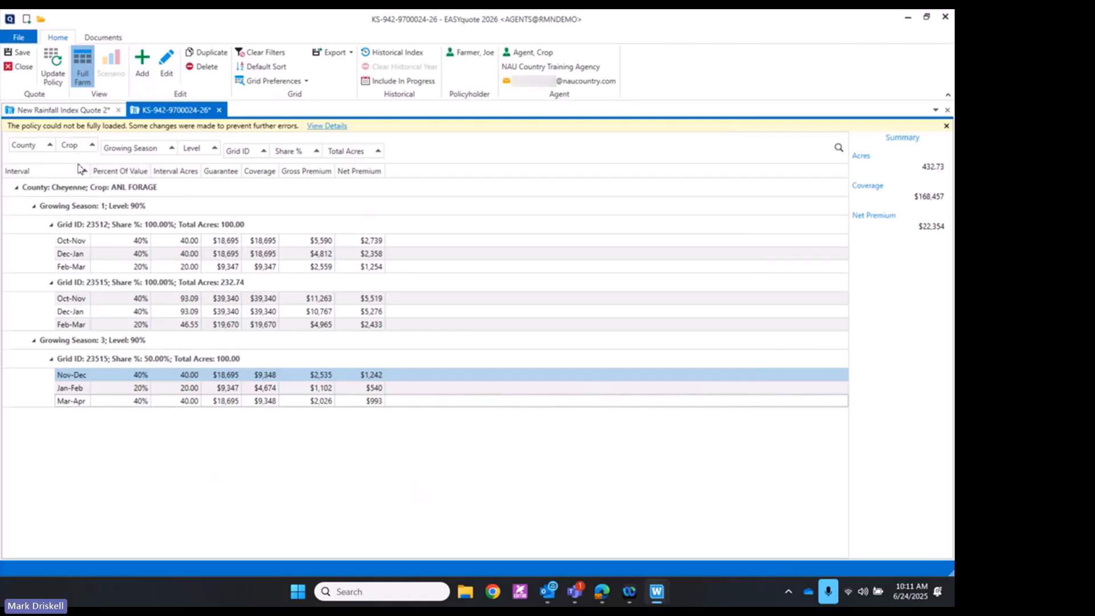
click(54, 74)
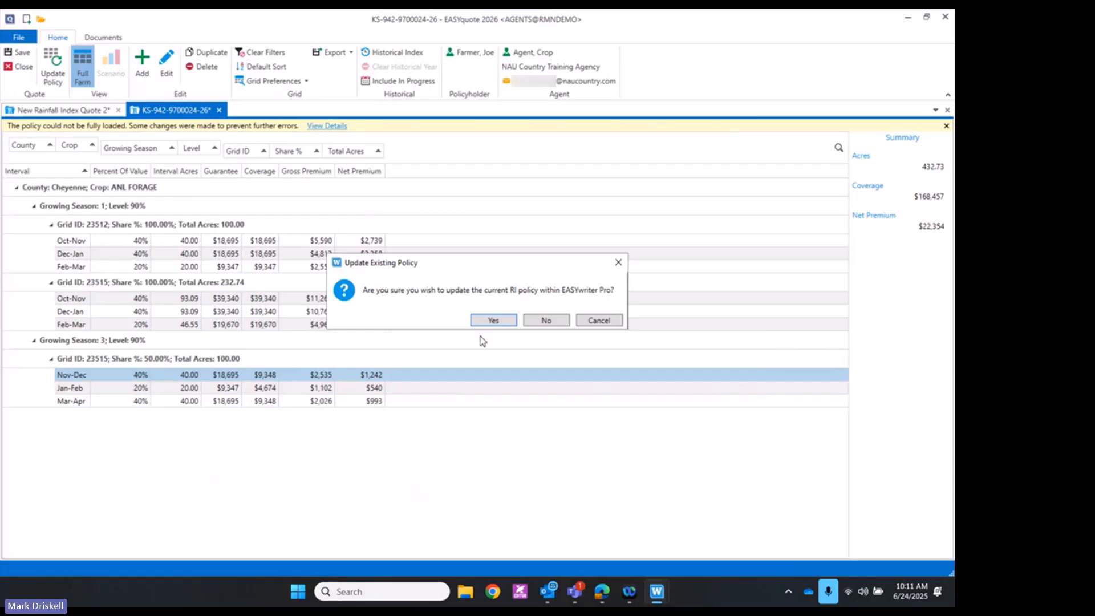
click(596, 321)
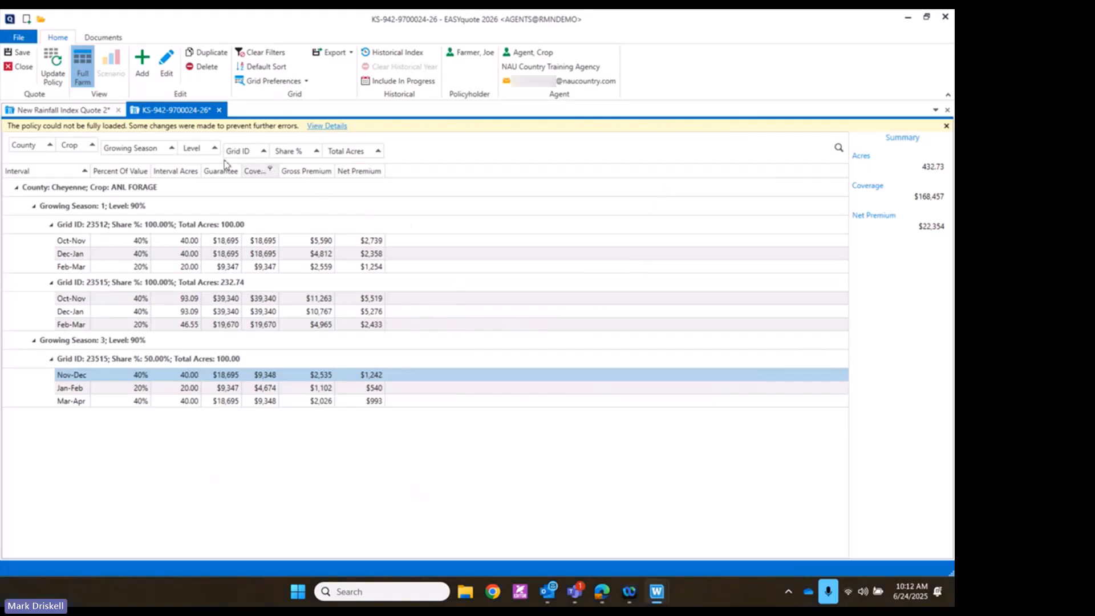
Close the policy quote and New Rainfall Index Quote 2 discarding changes, then exit EASYquote
click(219, 109)
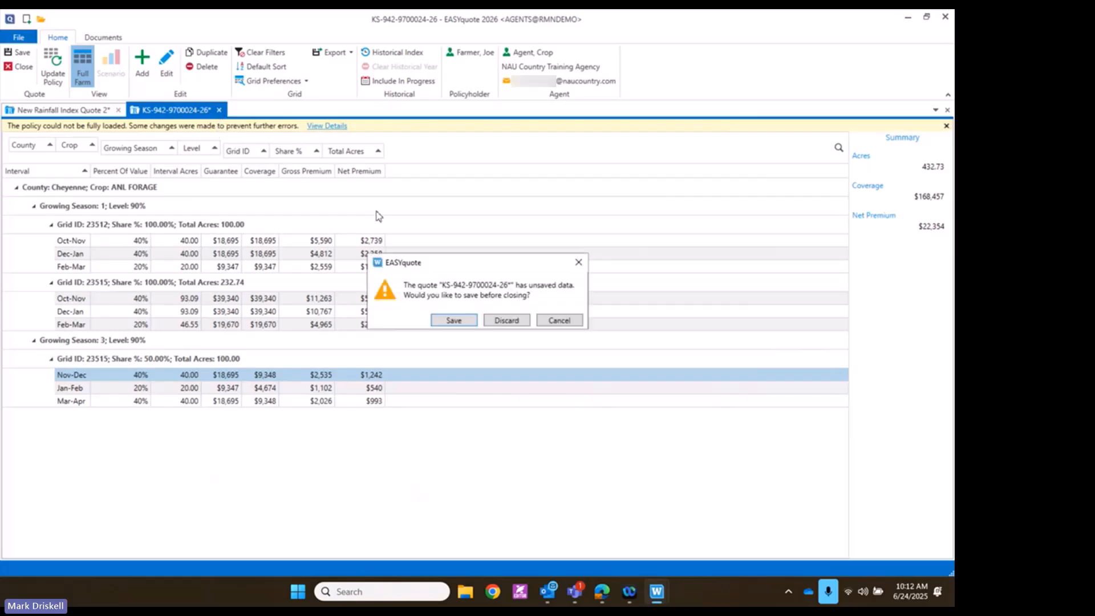
click(503, 322)
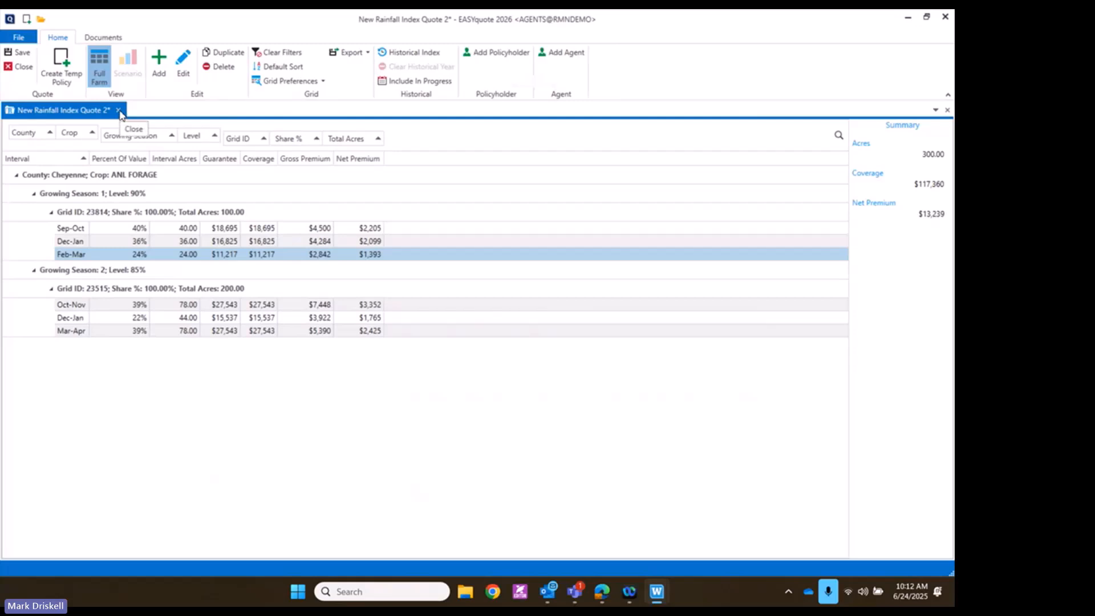
click(119, 111)
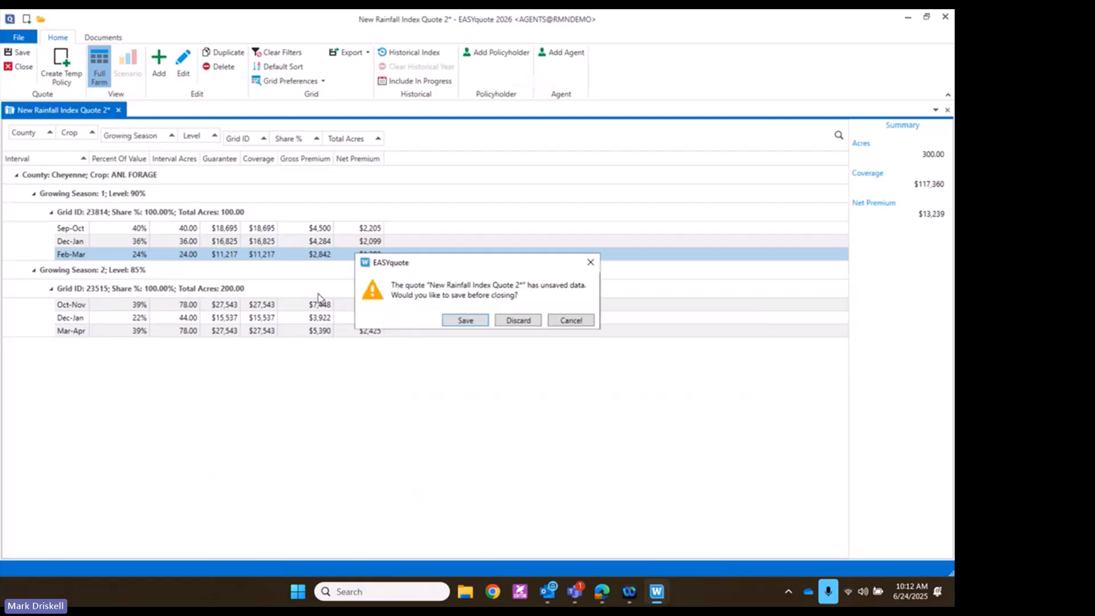
click(509, 326)
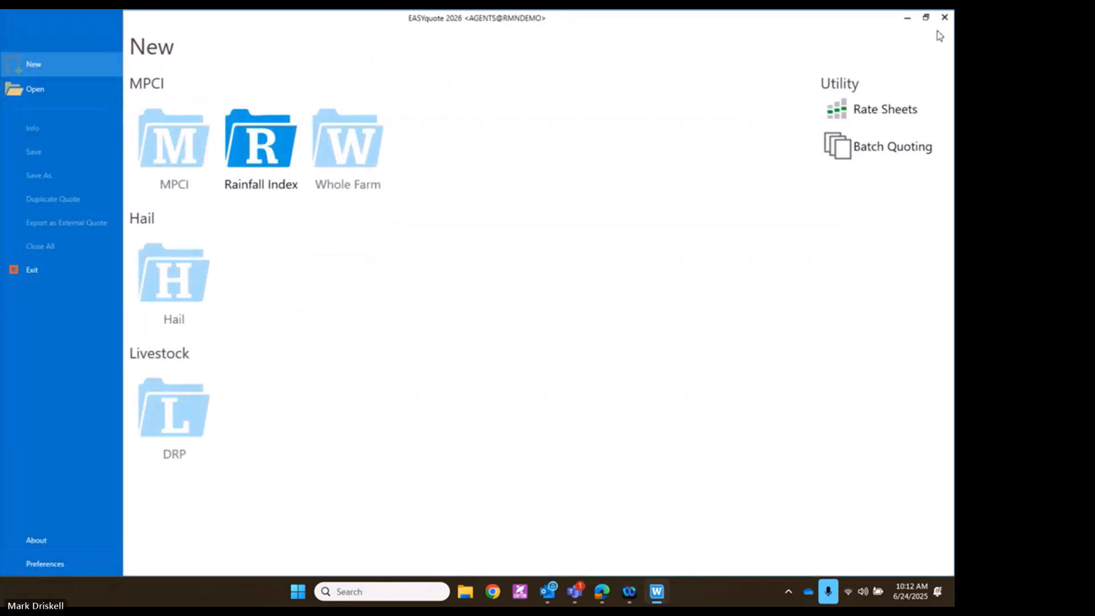
click(944, 19)
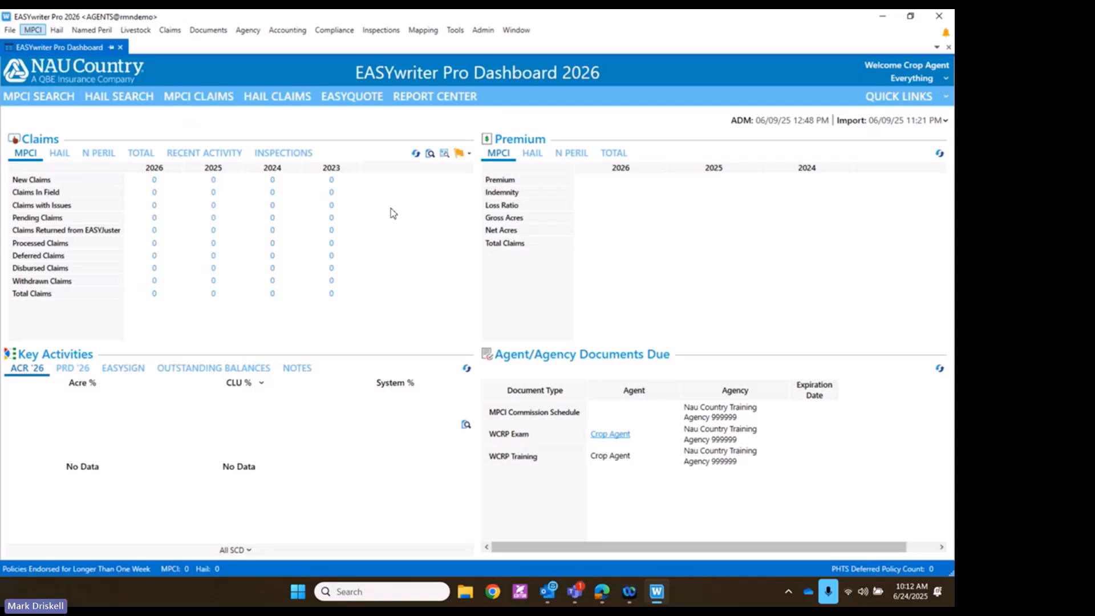
Search MPCI View Policy by policy number and open the Kansas Annual Forage policy, showing $13,103 net due
click(34, 32)
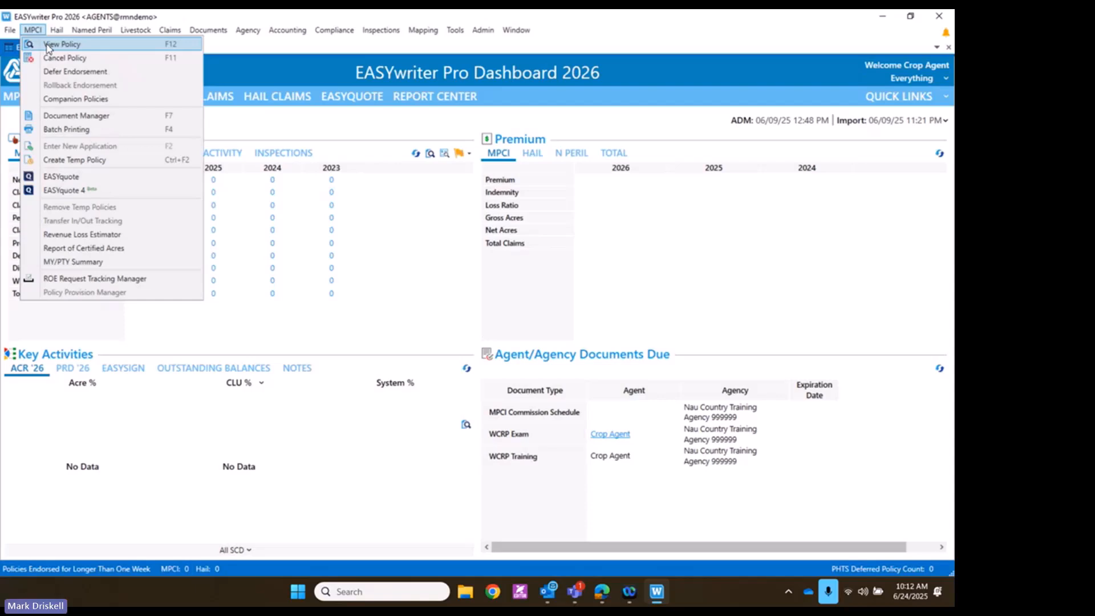
click(47, 45)
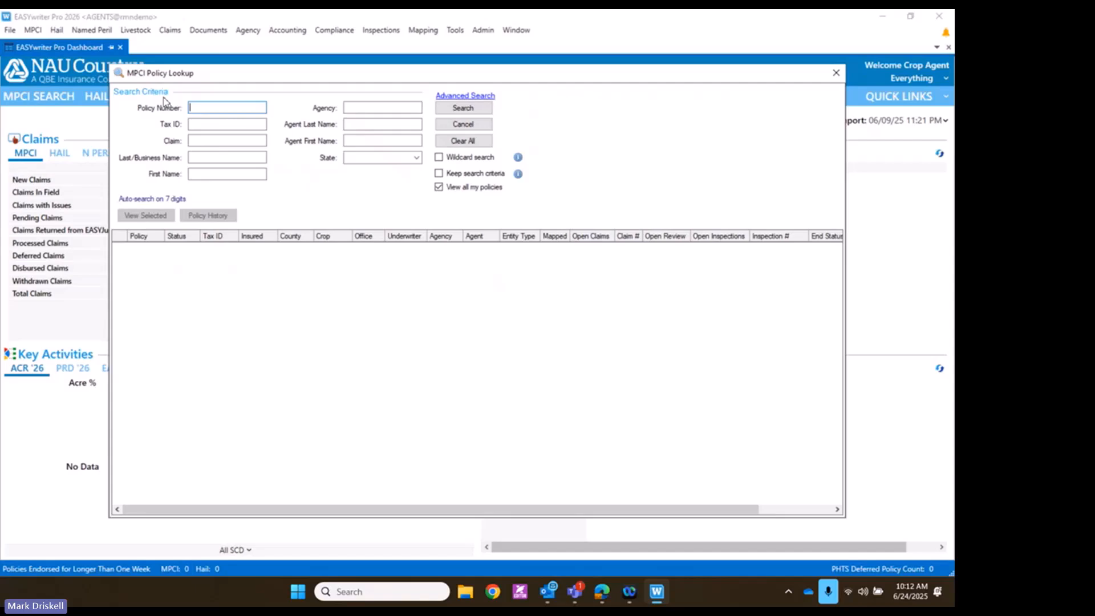
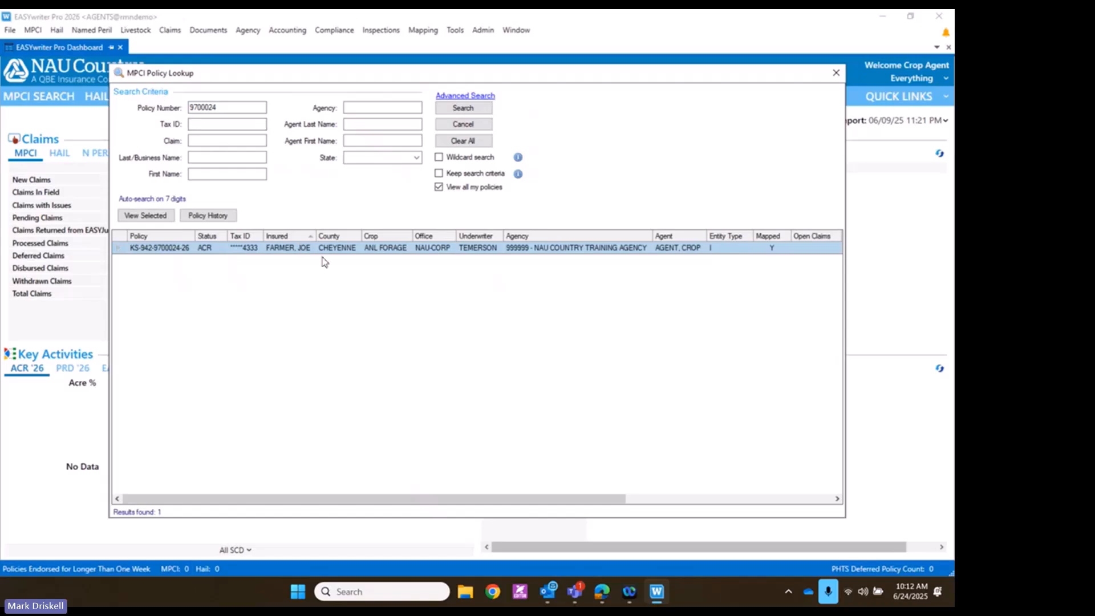
double_click(325, 251)
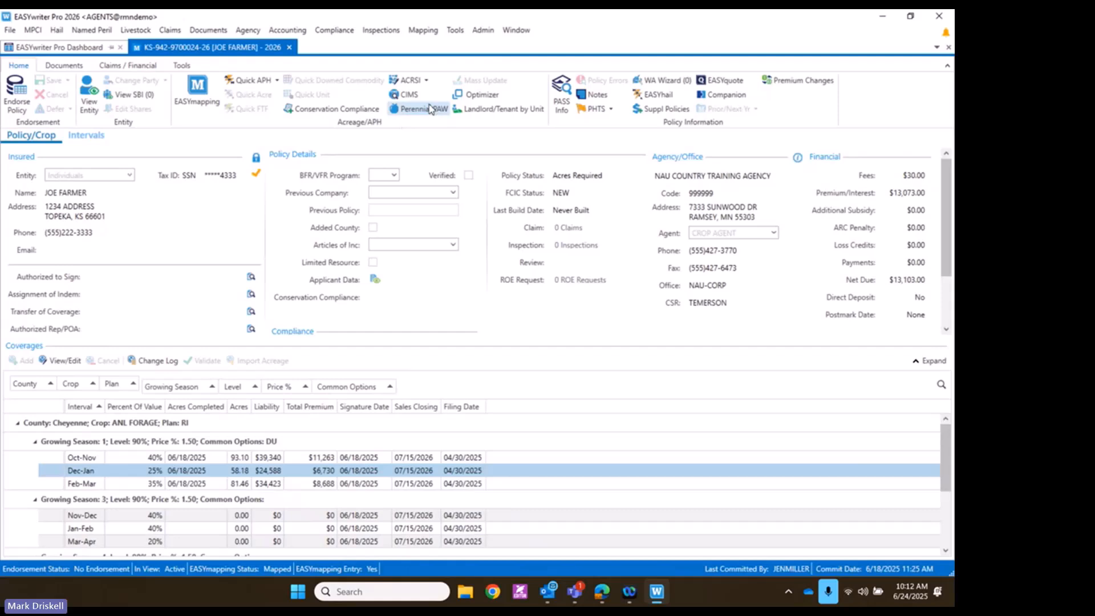
click(715, 81)
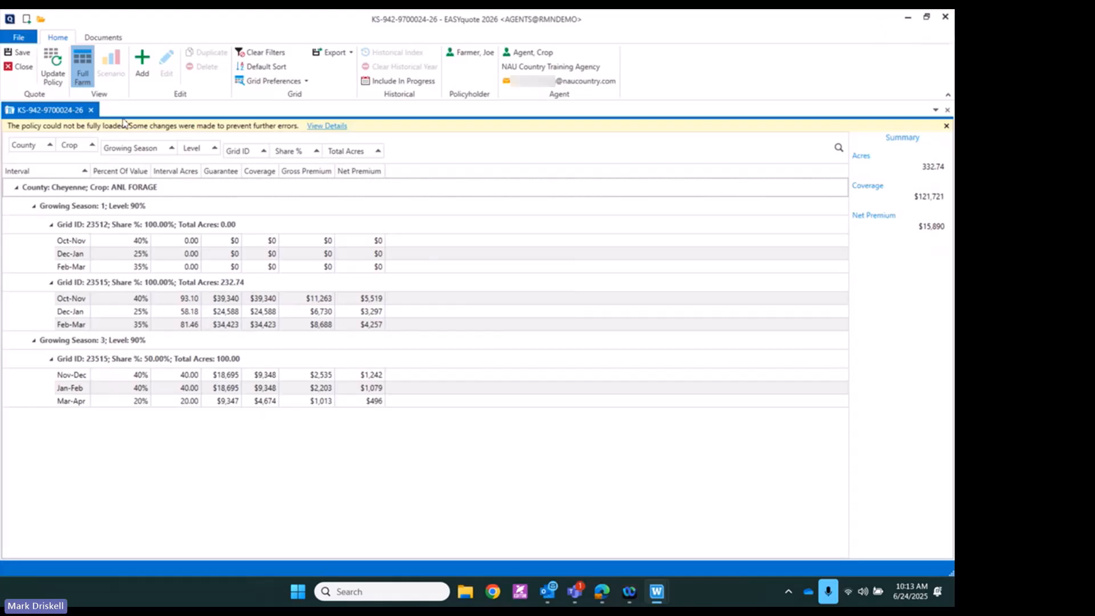
click(91, 110)
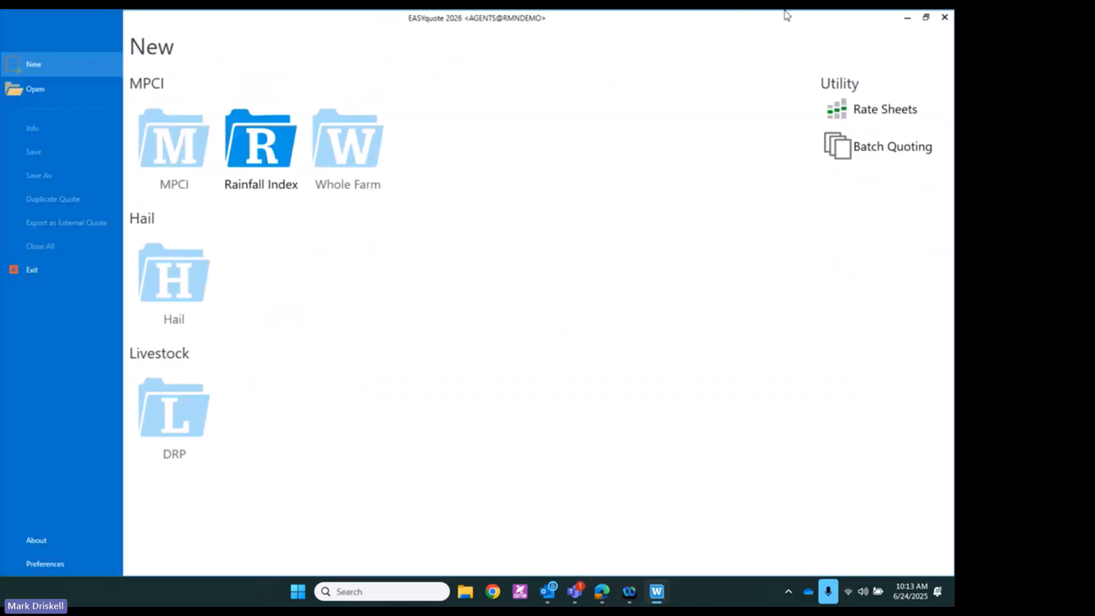
click(945, 18)
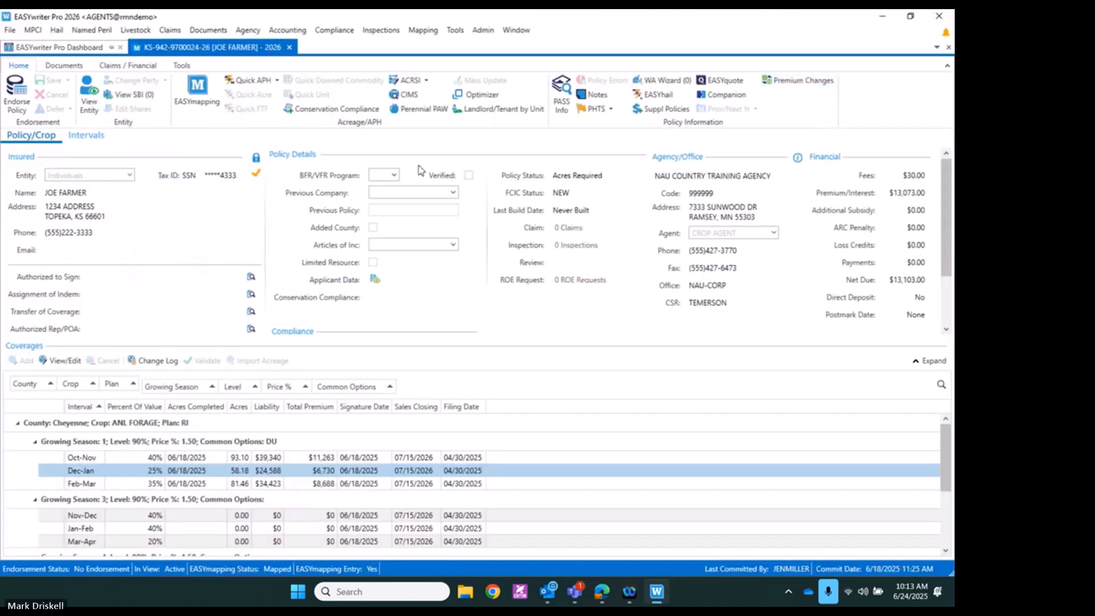
Close the Kansas Annual Forage policy tab so only the EASYwriter Pro Dashboard 2026 remains
click(289, 48)
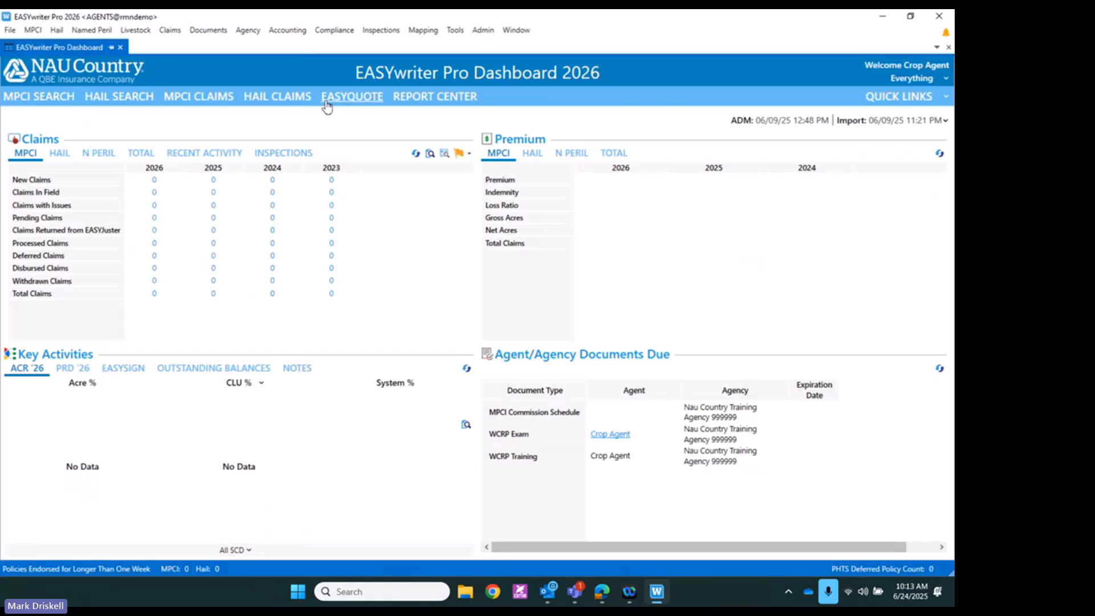
click(28, 30)
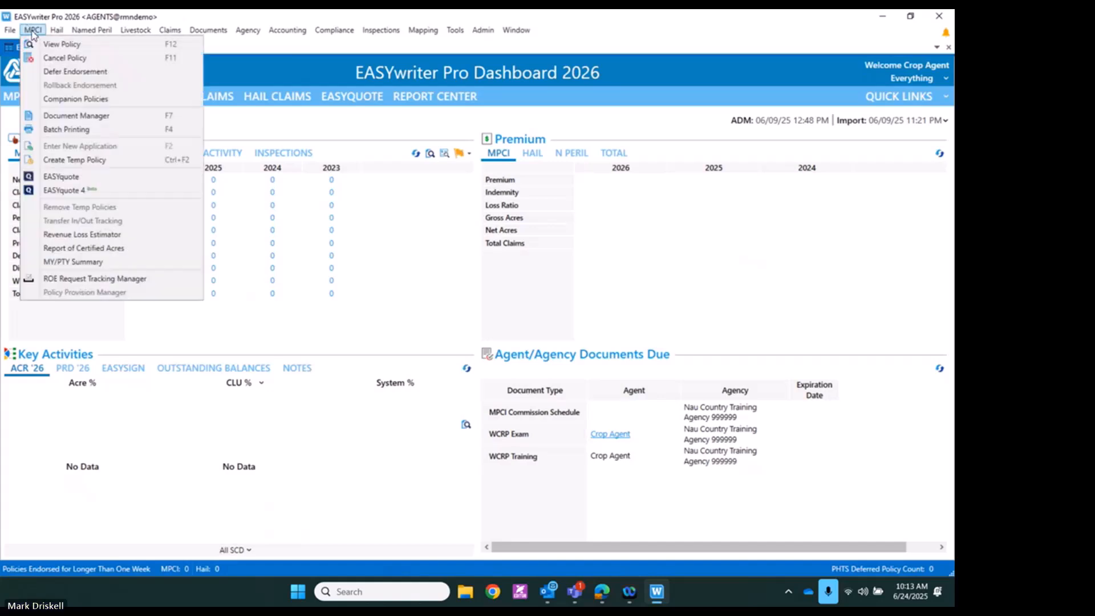
click(315, 139)
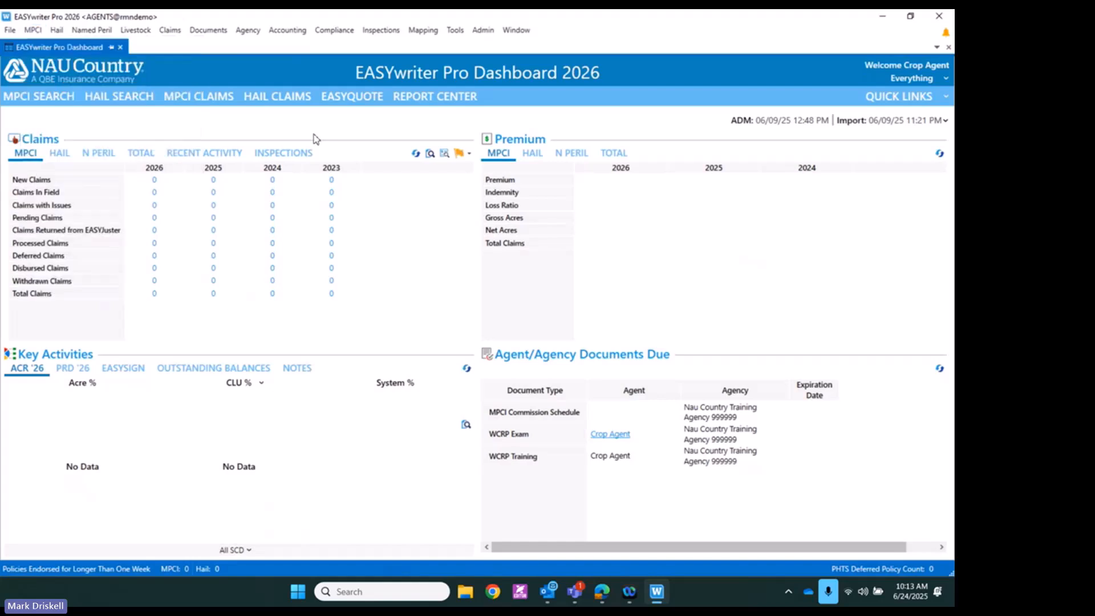